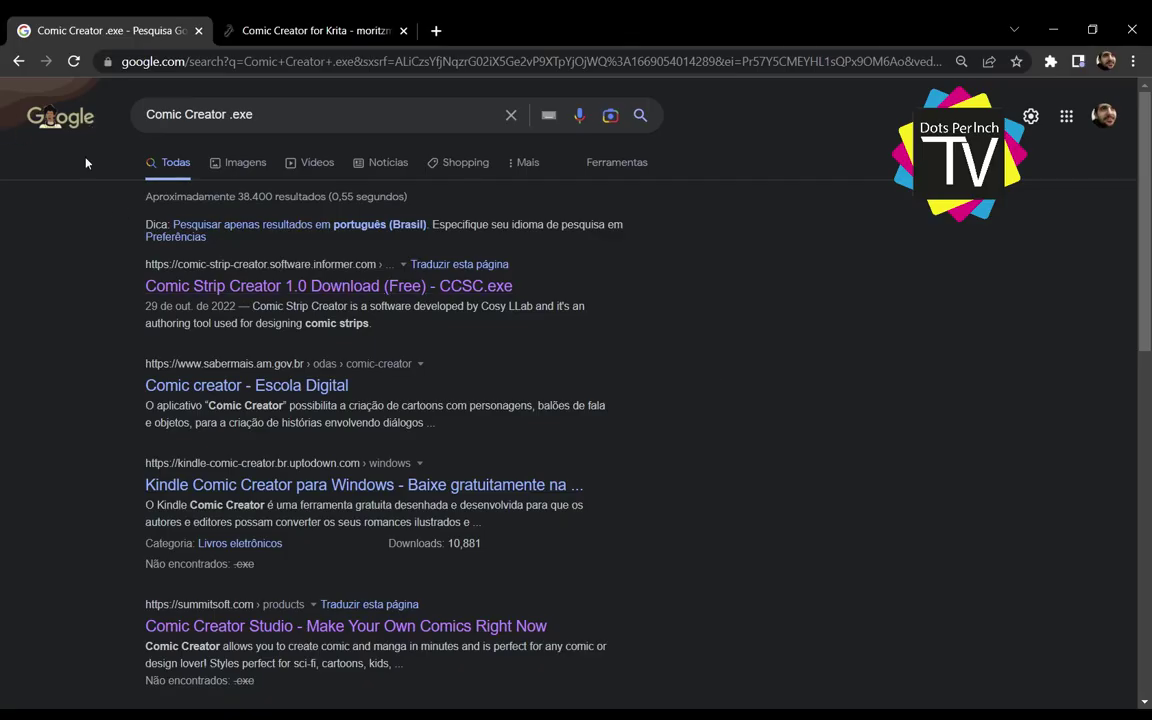
left_click(293, 129)
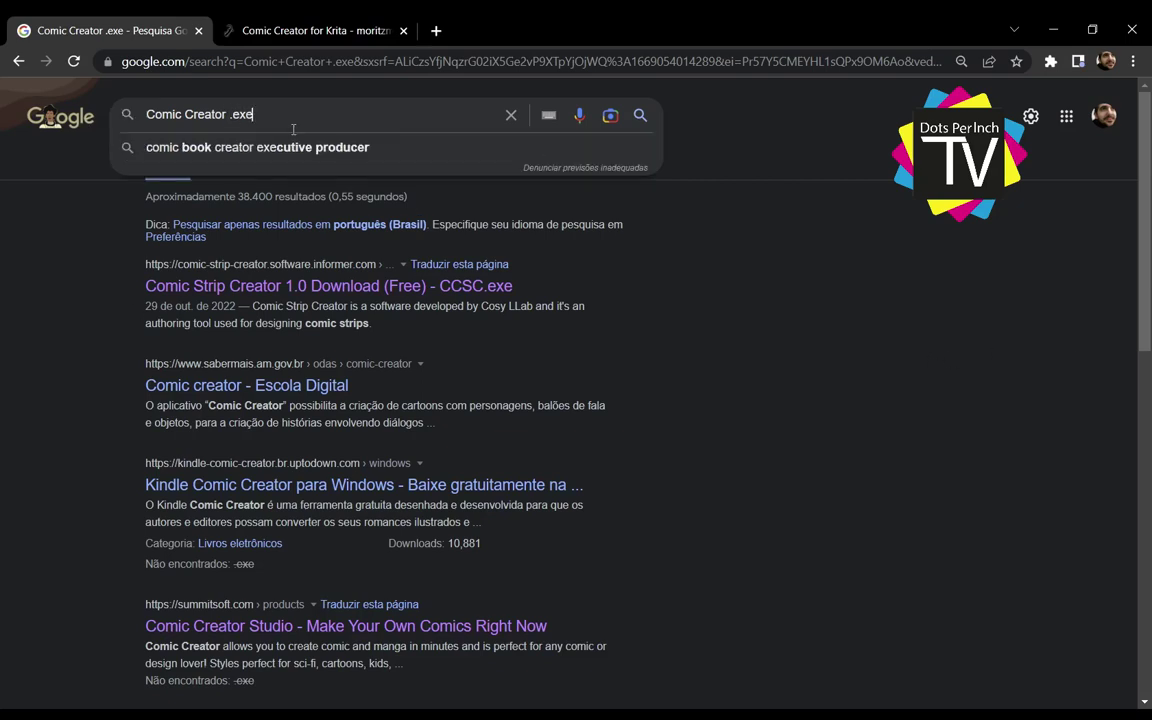
left_click(752, 334)
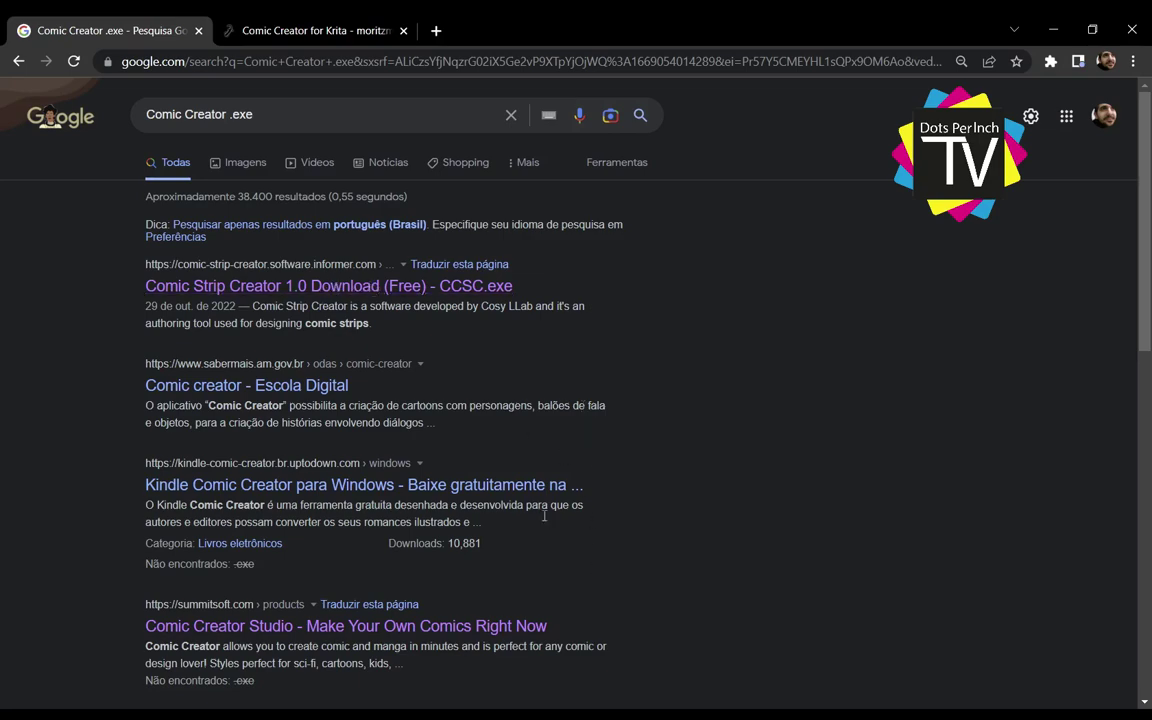
scroll(750, 540, "down", 2)
scroll(743, 508, "down", 3)
scroll(743, 508, "down", 3)
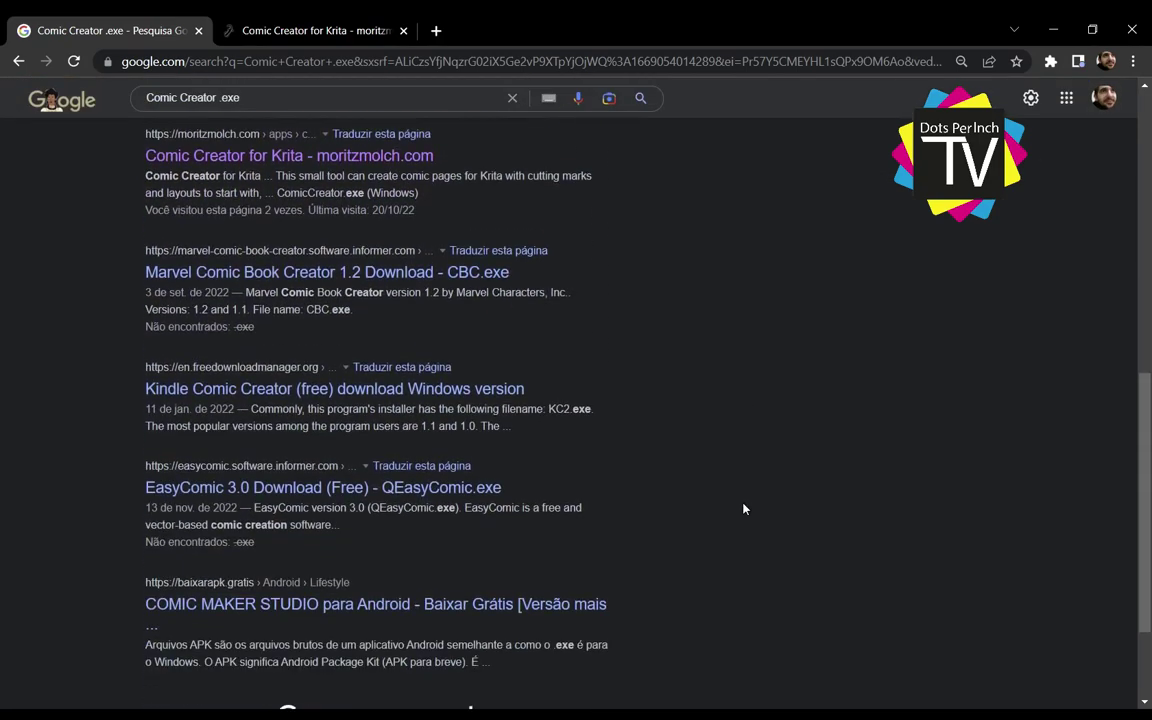
scroll(743, 509, "up", 1)
scroll(743, 509, "up", 1)
scroll(743, 509, "up", 1)
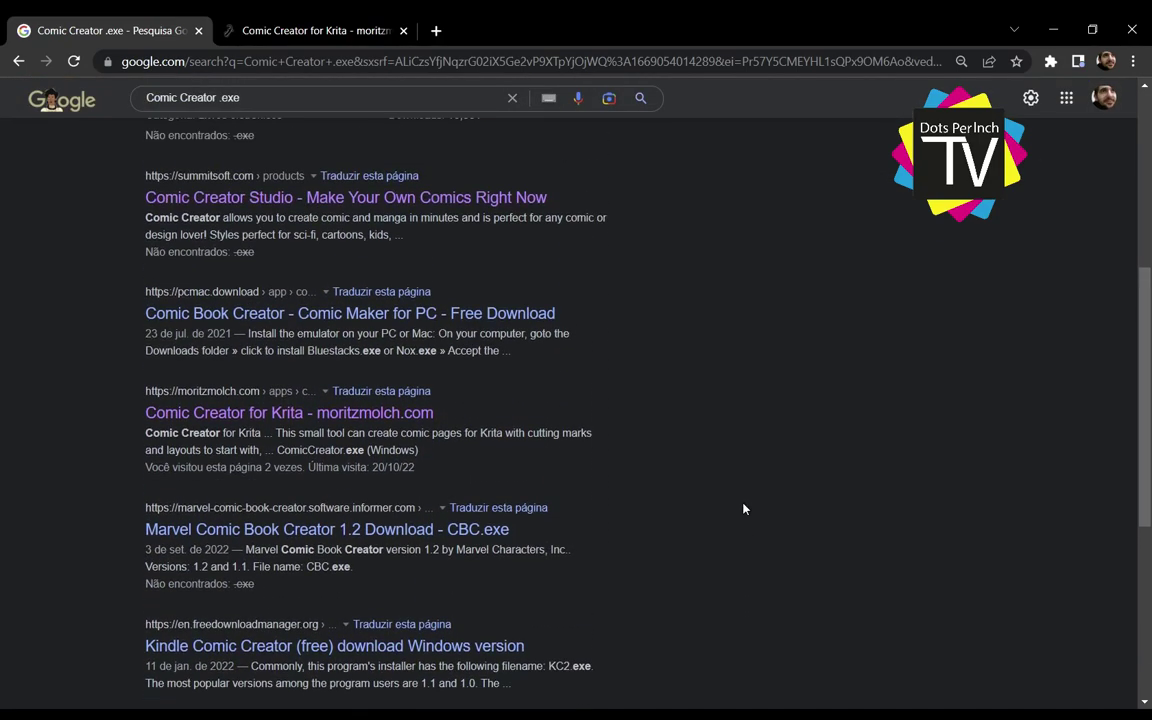
scroll(743, 509, "up", 3)
scroll(743, 509, "up", 2)
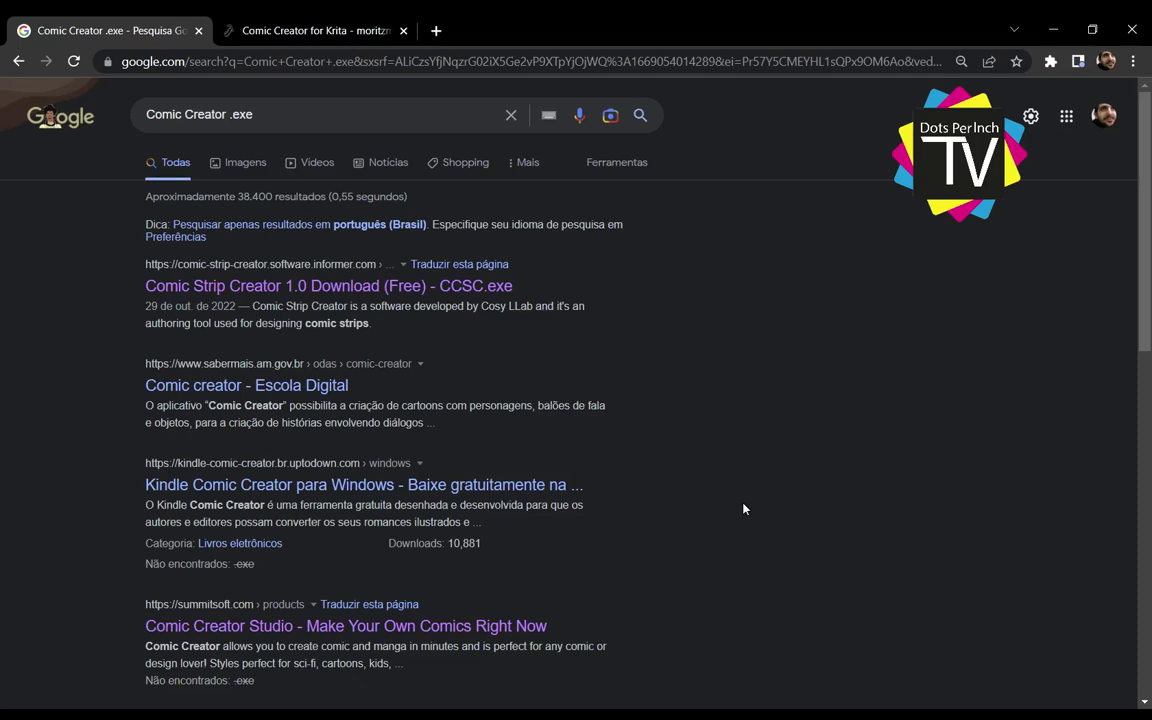
left_click(317, 112)
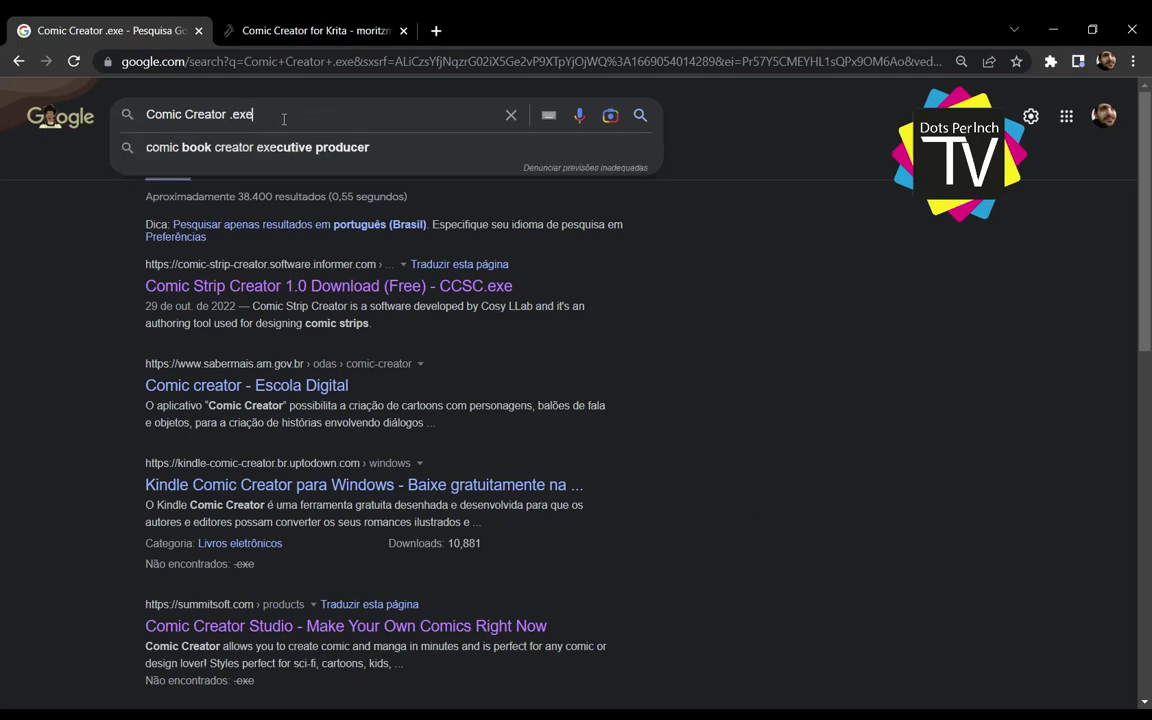
left_click(727, 334)
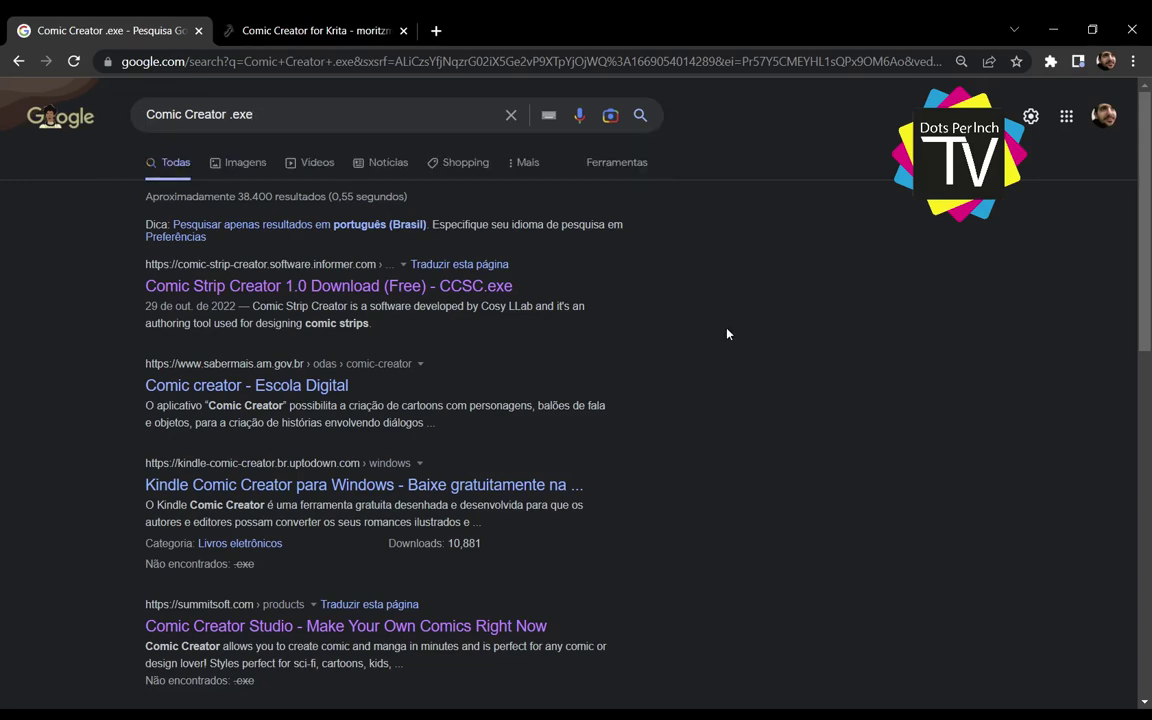
- Switch to the Comic Creator for Krita page and scroll down to its screenshots
key("ctrl+Tab")
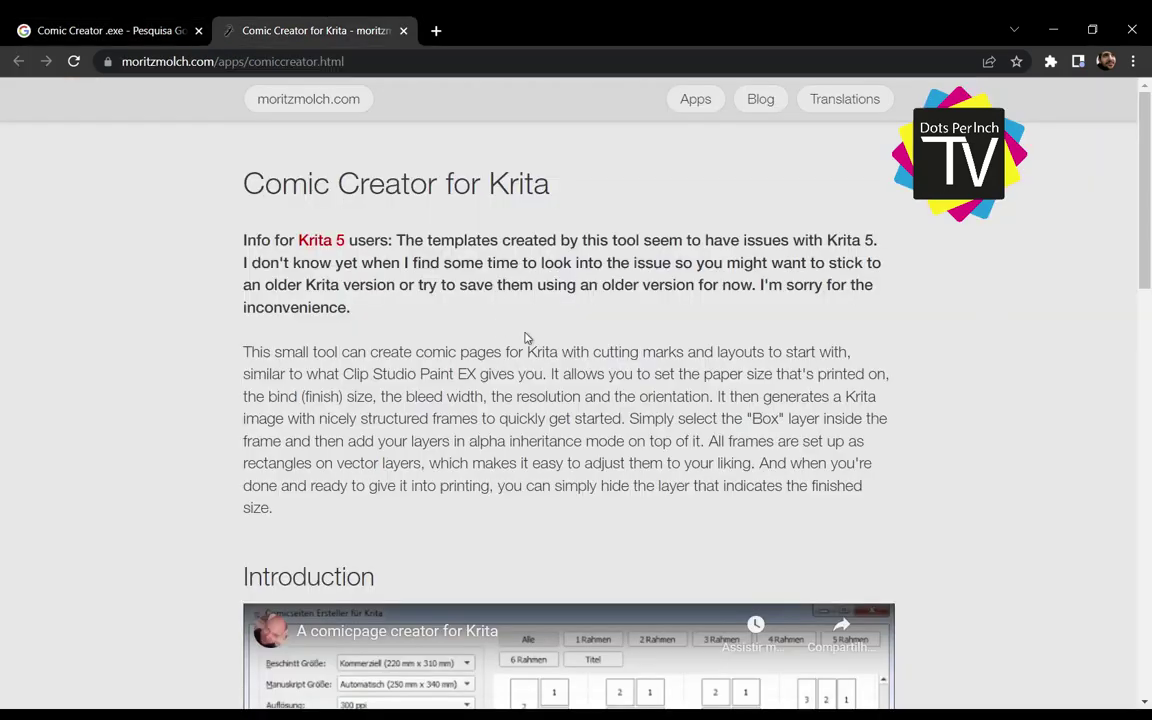
scroll(1031, 282, "down", 4)
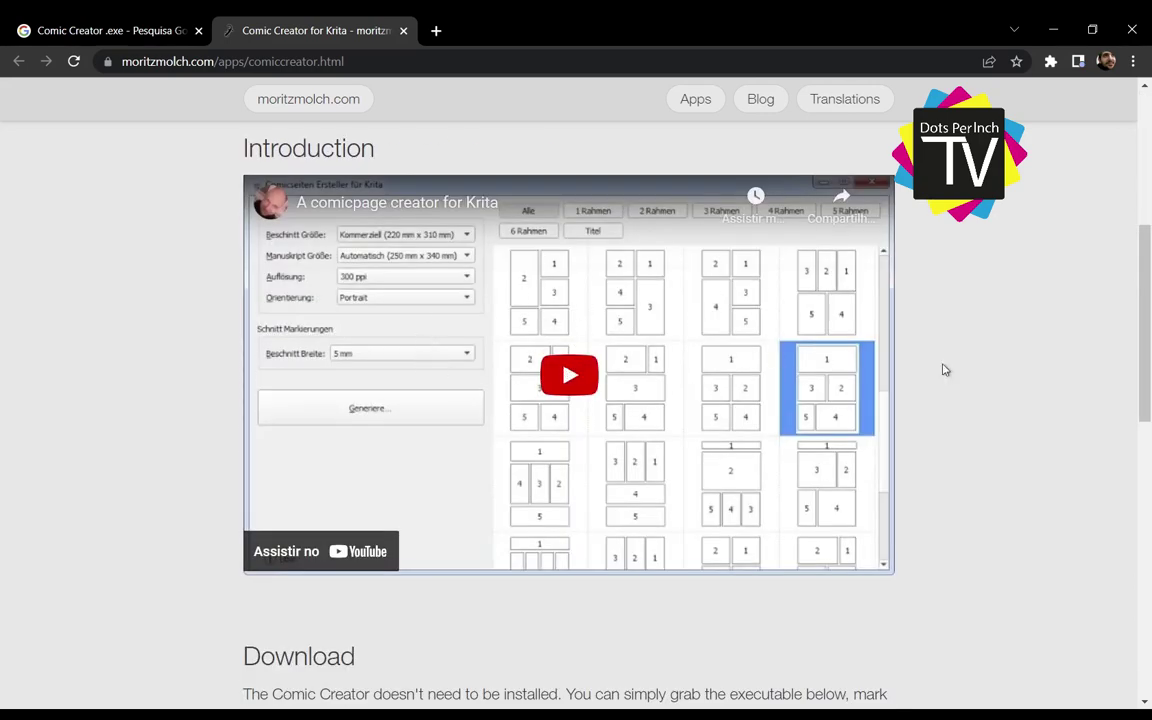
scroll(945, 370, "down", 5)
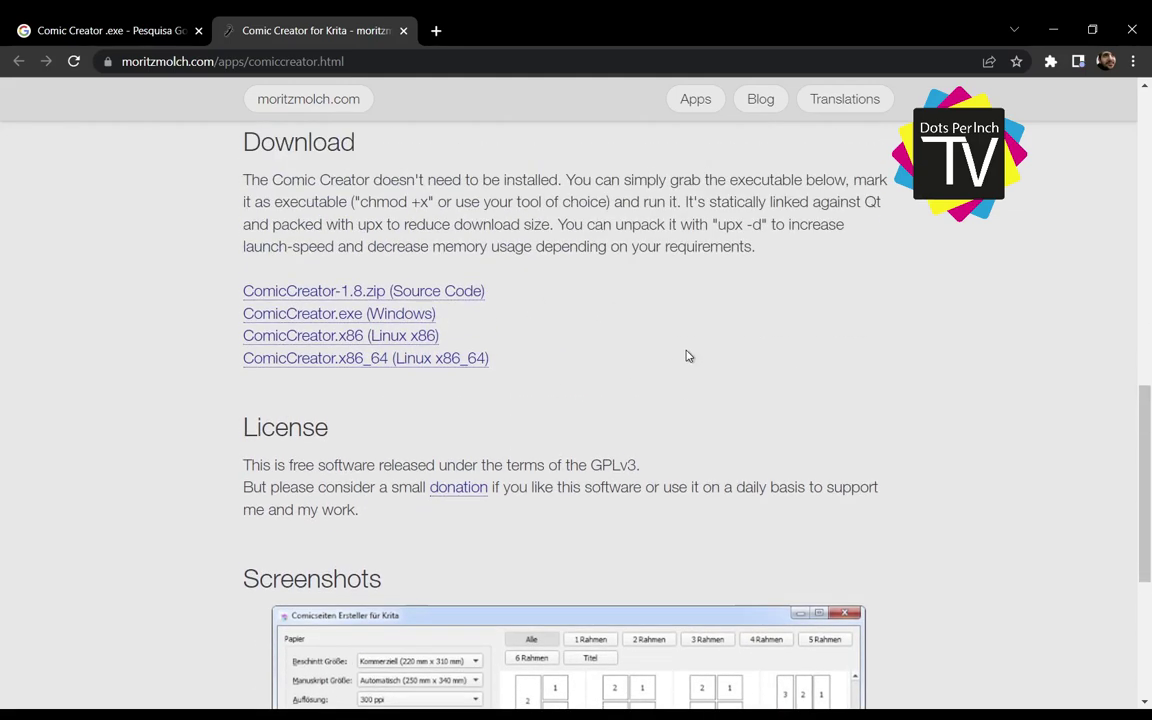
scroll(687, 356, "up", 1)
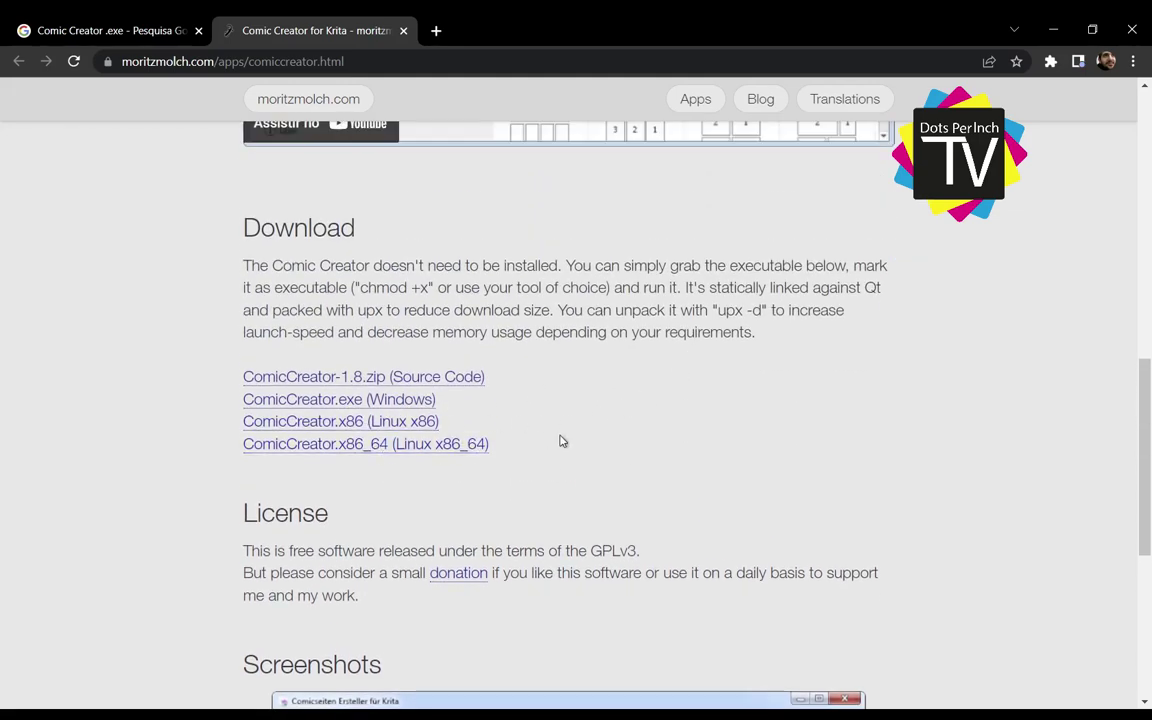
scroll(926, 548, "down", 2)
scroll(945, 530, "down", 3)
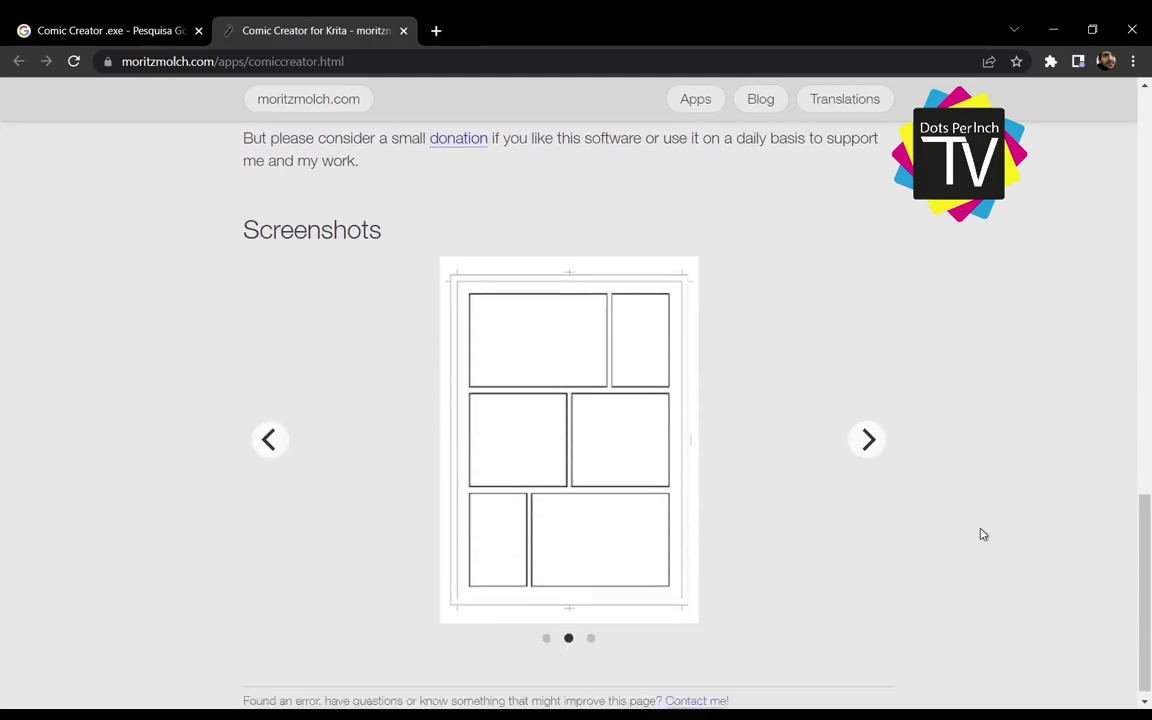
scroll(983, 534, "up", 4)
scroll(983, 534, "up", 1)
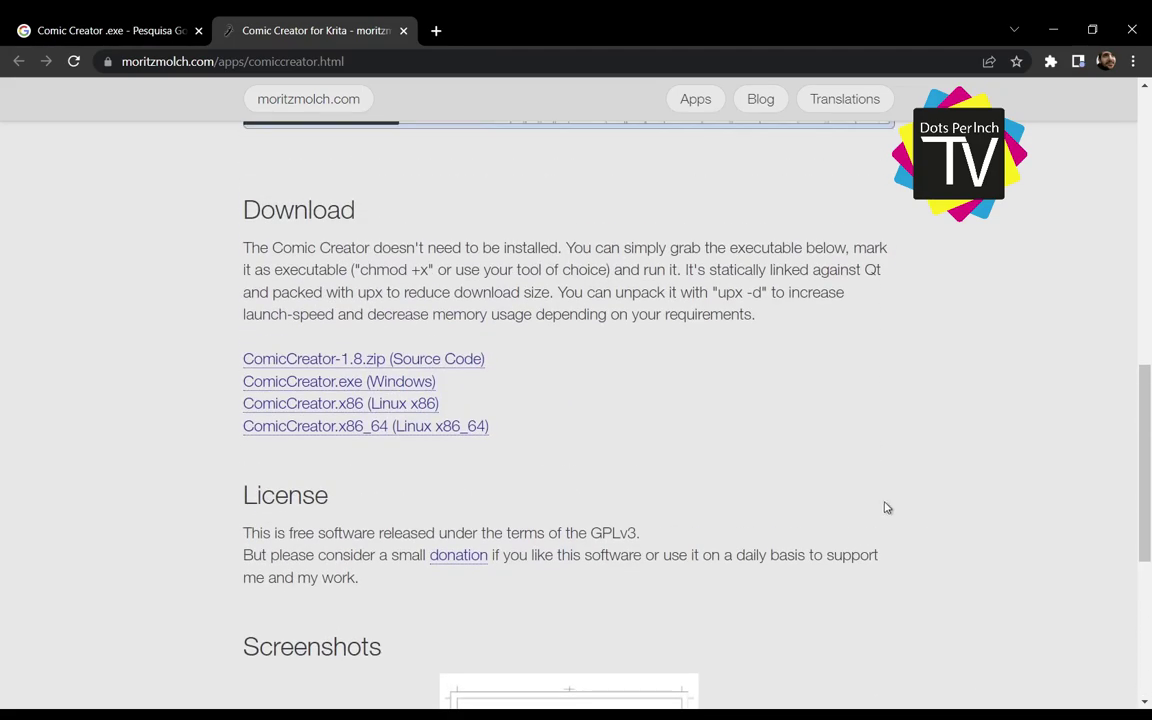
scroll(1000, 437, "up", 5)
scroll(1003, 437, "up", 4)
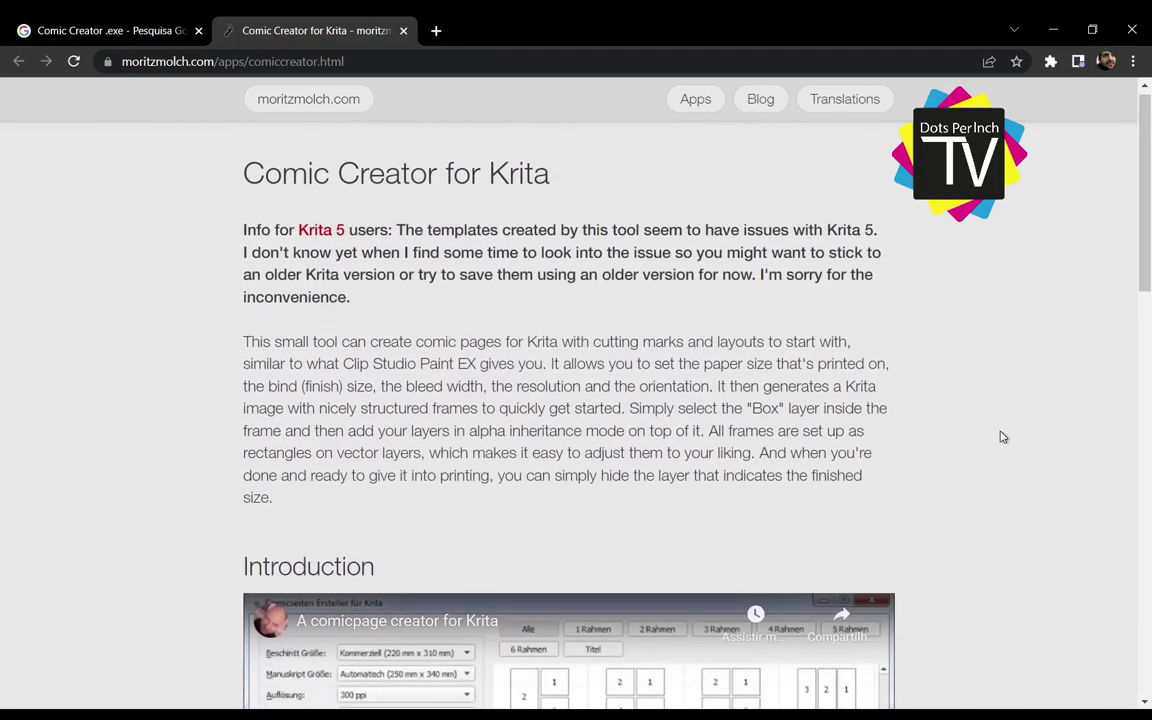
scroll(1003, 437, "down", 5)
scroll(1003, 437, "down", 3)
scroll(1003, 437, "down", 2)
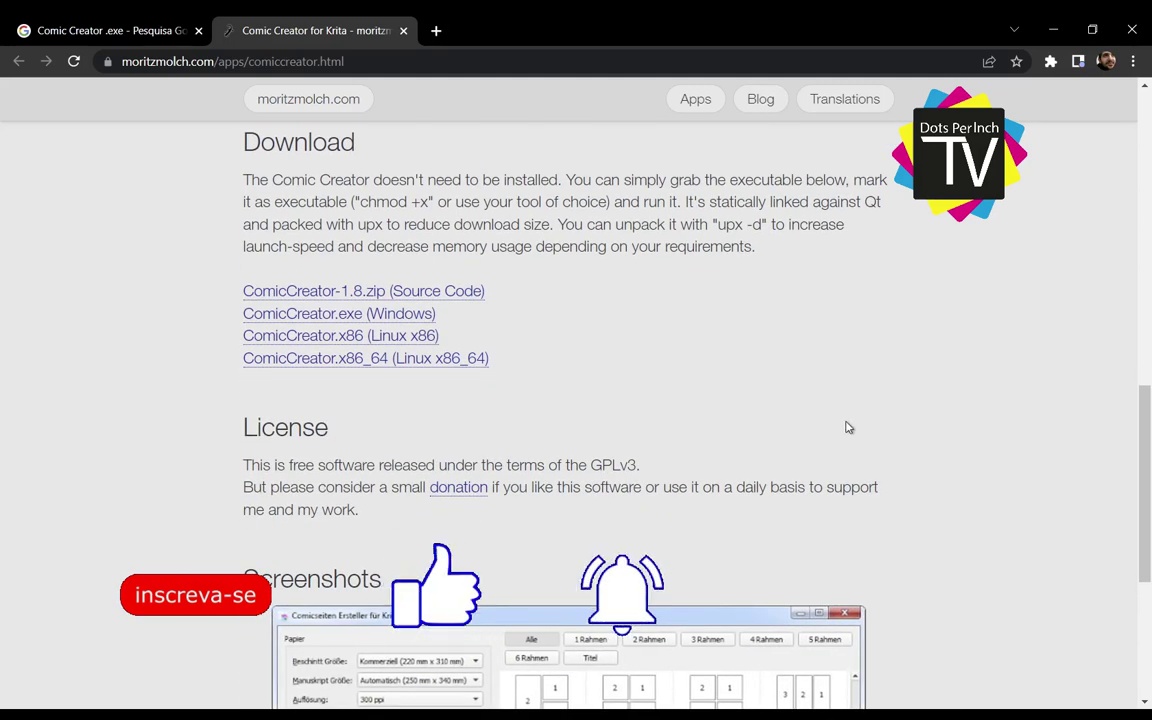
scroll(760, 378, "down", 1)
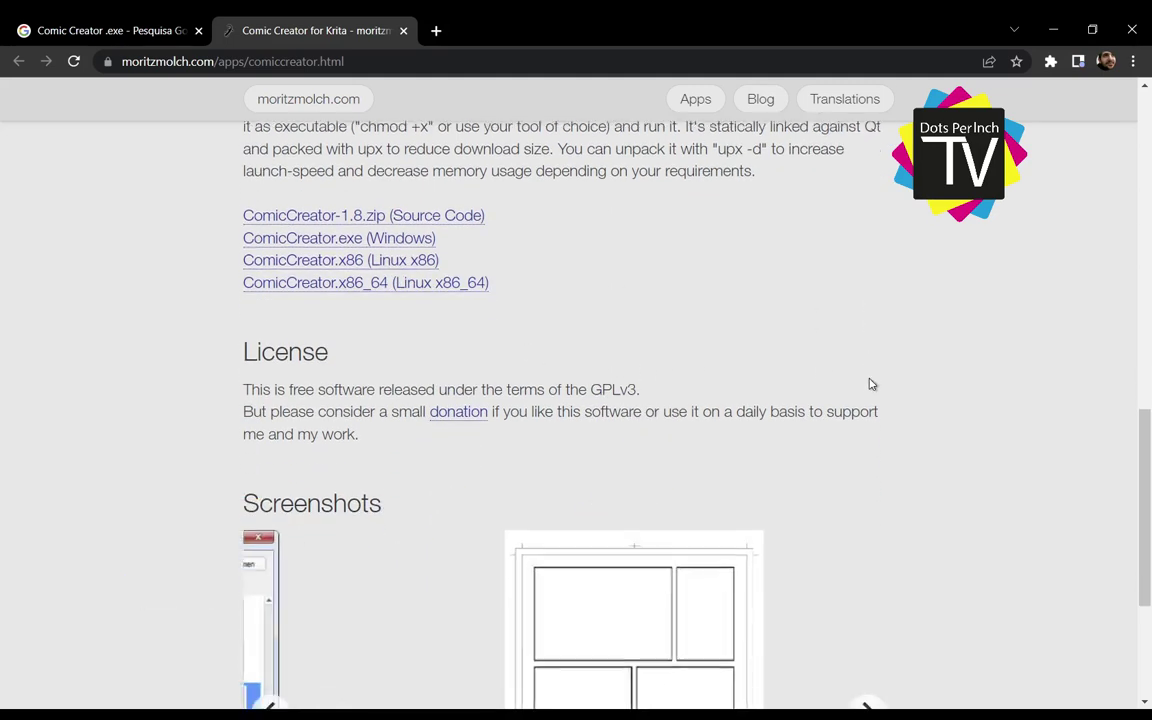
scroll(946, 414, "up", 1)
scroll(946, 414, "up", 1)
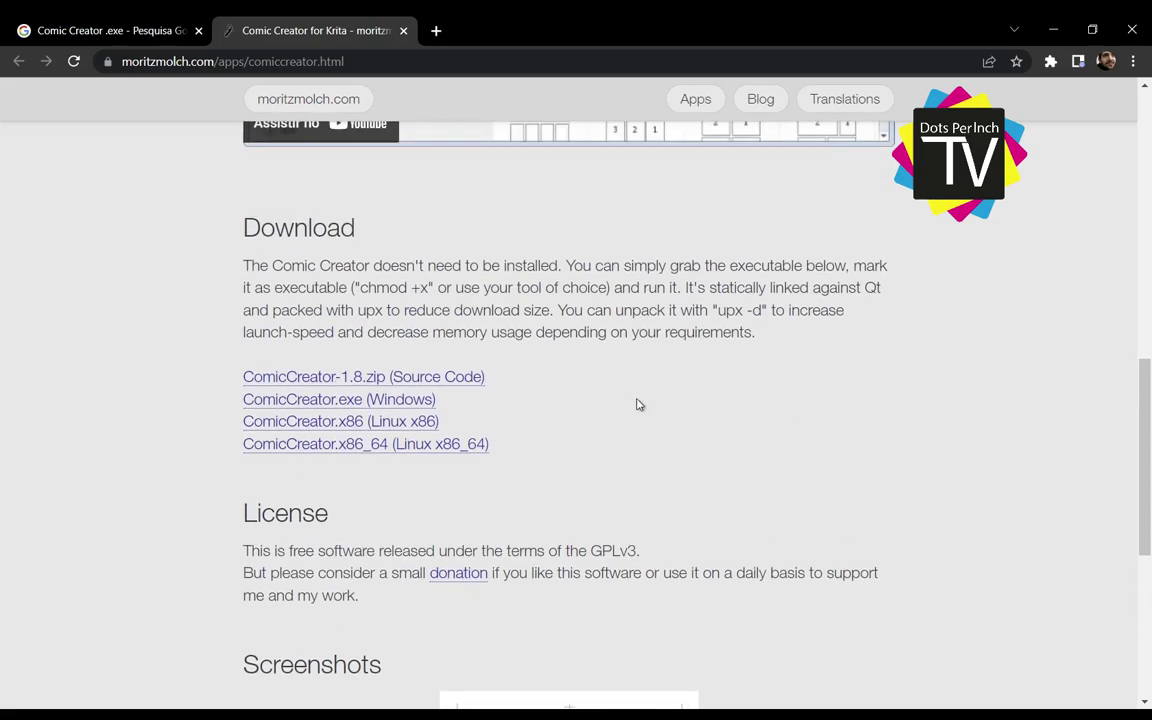
scroll(1033, 463, "up", 1)
scroll(1033, 463, "up", 2)
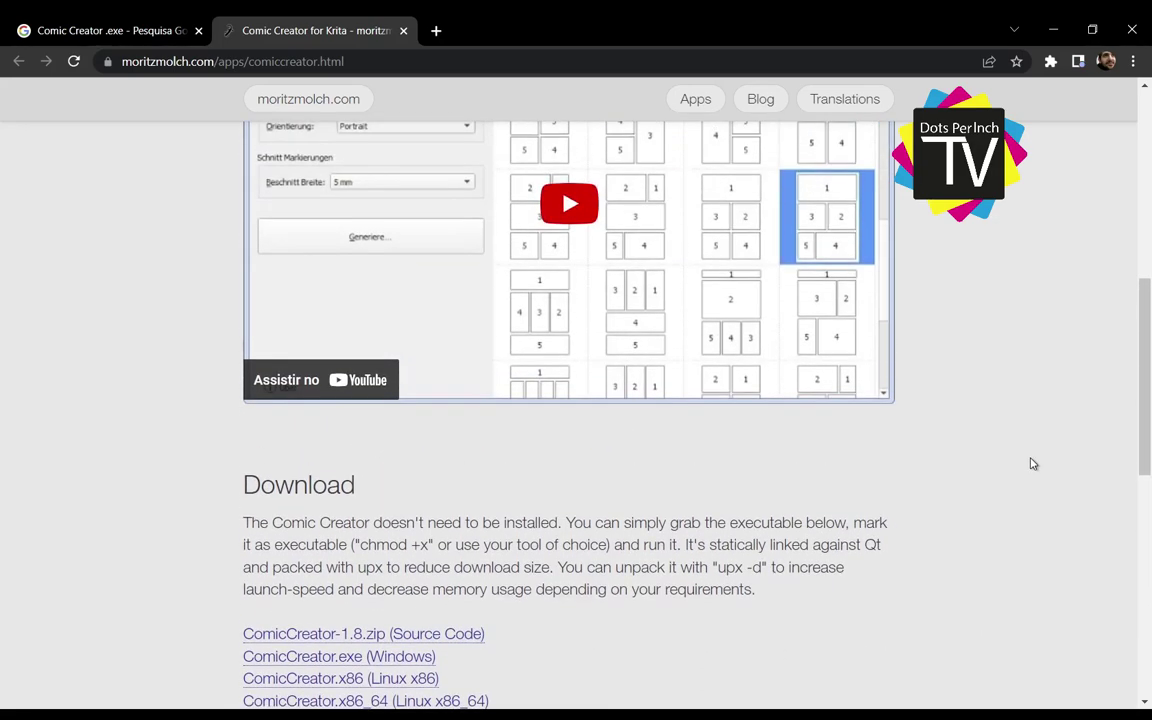
scroll(1033, 463, "up", 2)
scroll(1033, 463, "up", 4)
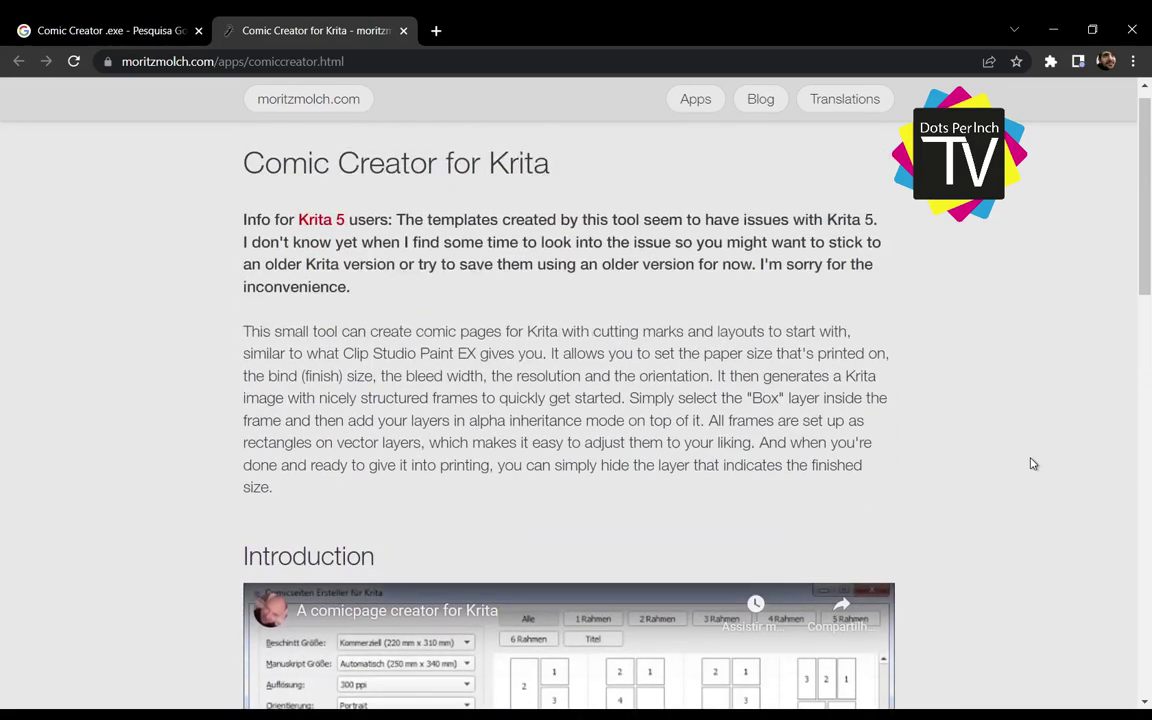
scroll(1033, 463, "down", 2)
scroll(1033, 463, "down", 2)
scroll(1033, 463, "down", 1)
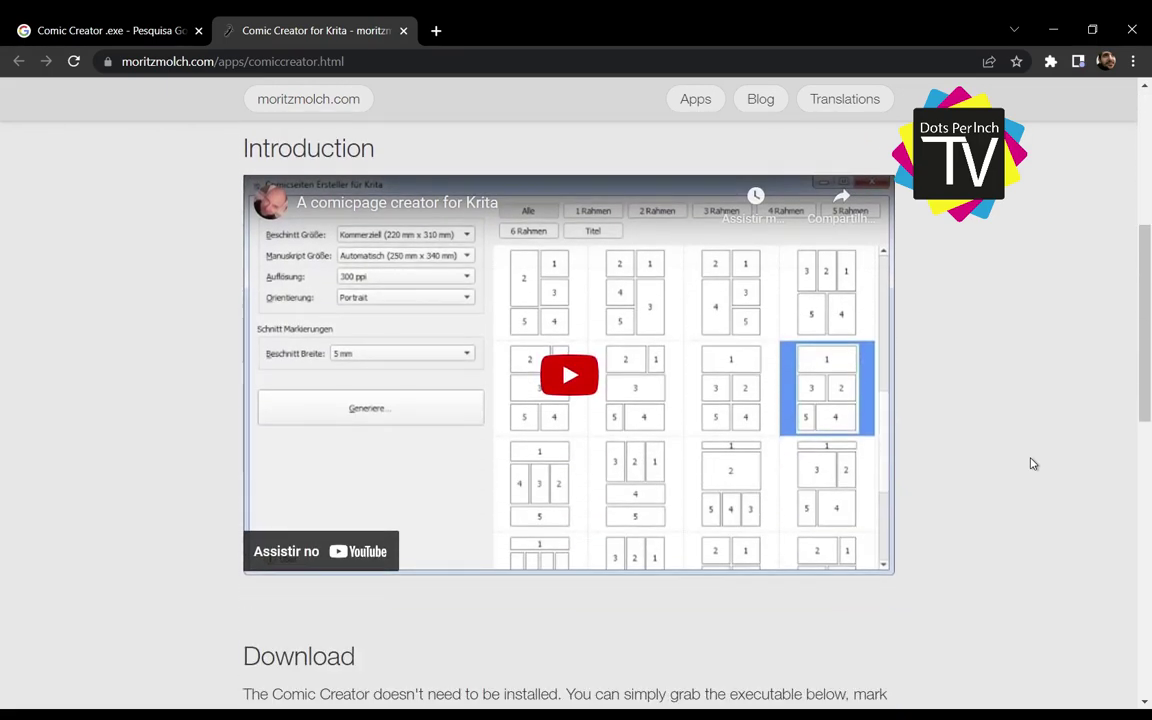
scroll(1033, 463, "down", 1)
scroll(1033, 463, "up", 1)
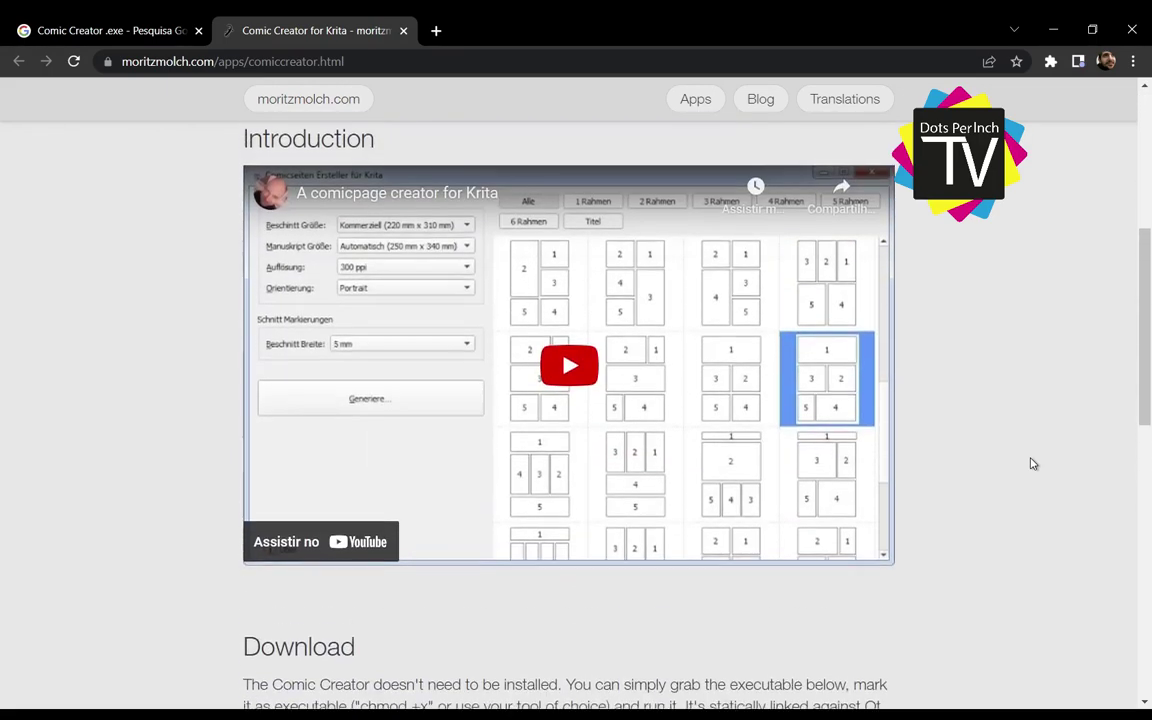
scroll(1033, 463, "up", 1)
scroll(1033, 463, "down", 2)
scroll(1033, 463, "down", 5)
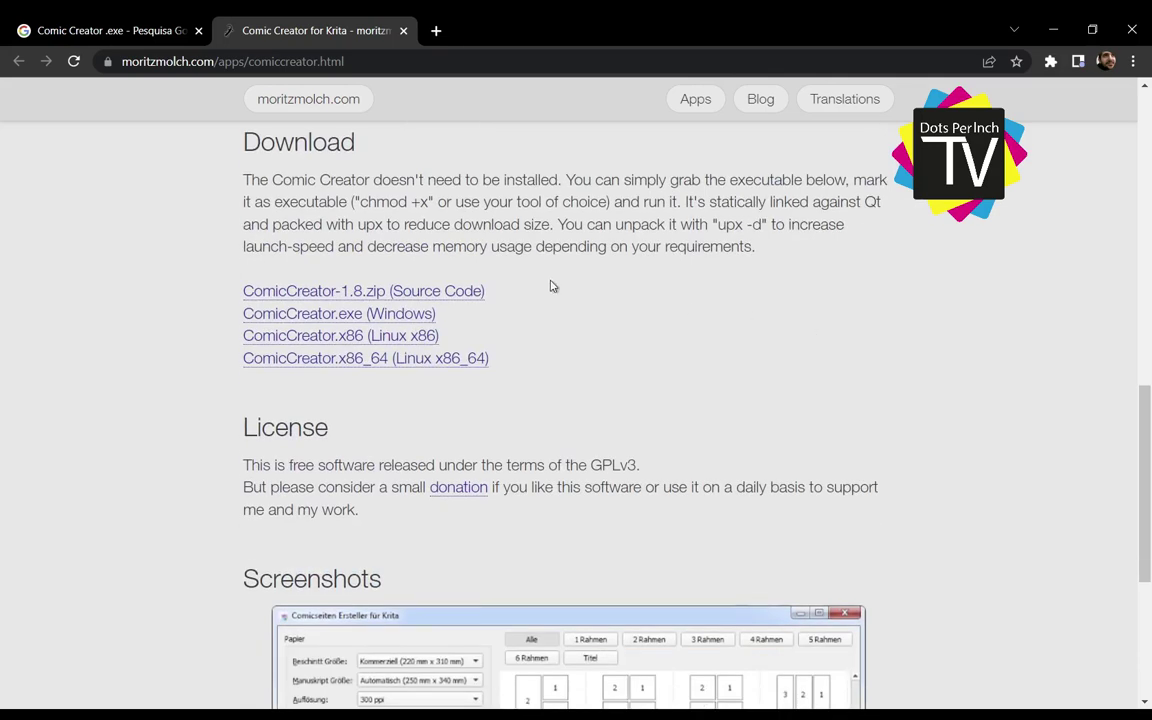
scroll(968, 419, "down", 2)
scroll(968, 420, "down", 2)
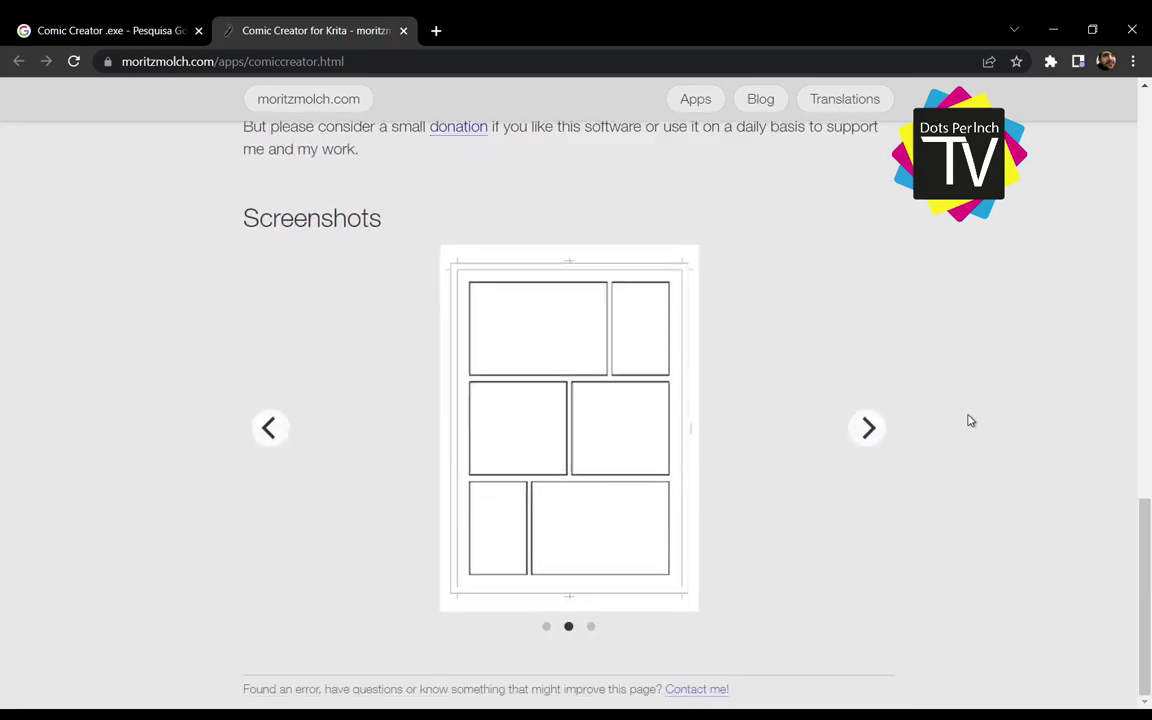
- View the first screenshot showing the Comic Creator dialog
left_click(266, 430)
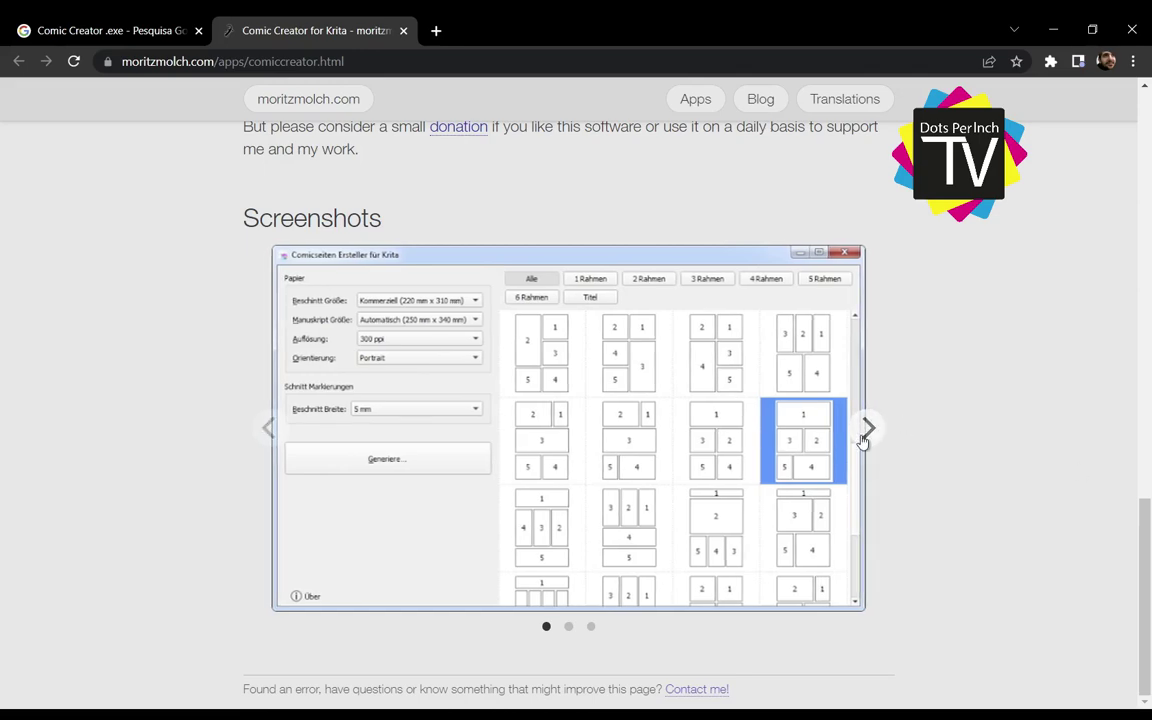
left_click(865, 432)
left_click(267, 429)
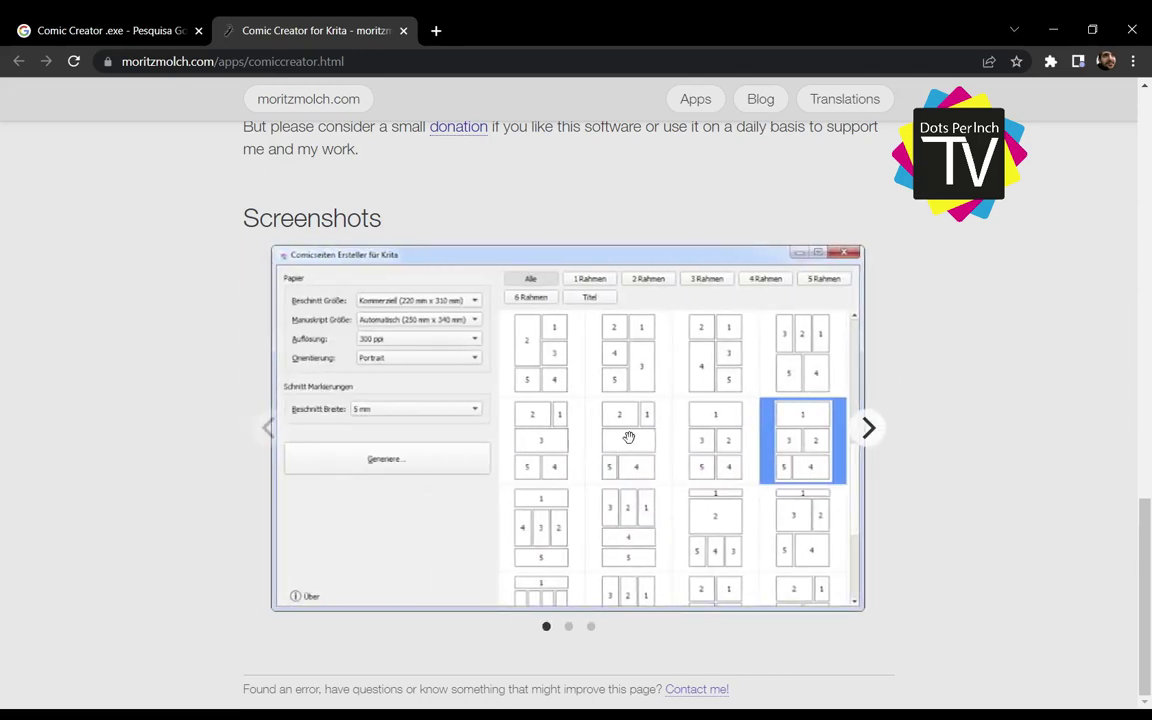
- Scroll back up to the top heading and the Krita 5 notice
scroll(985, 399, "up", 10)
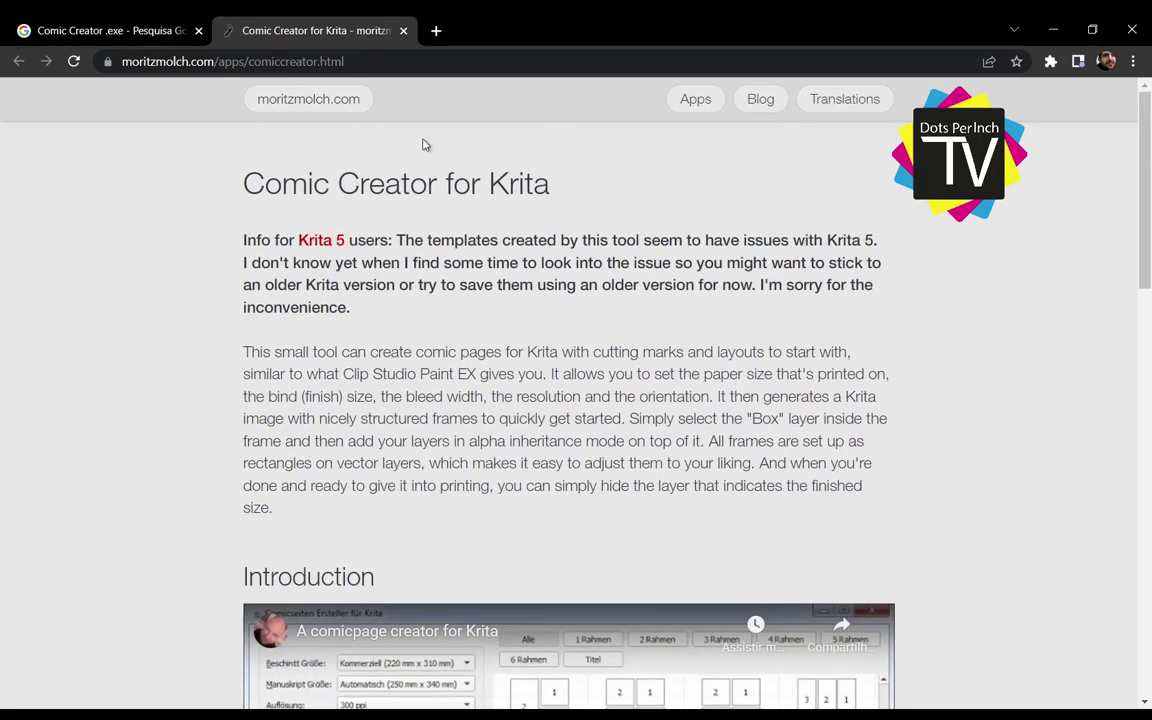
scroll(1003, 360, "down", 3)
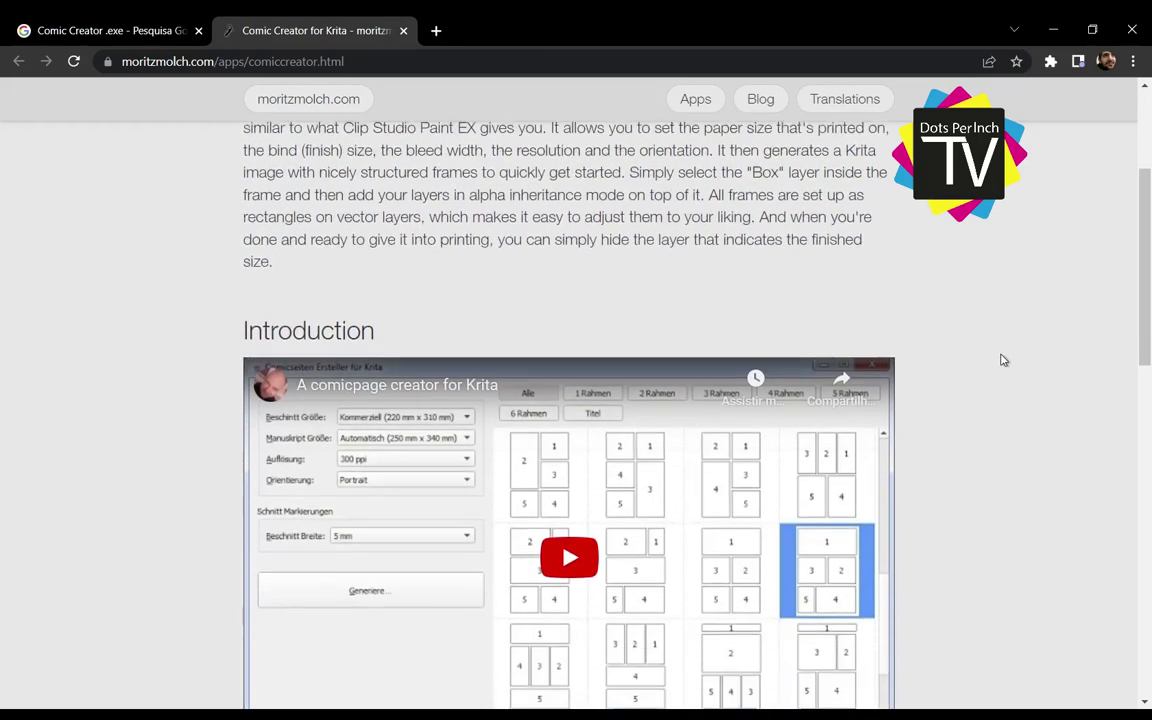
scroll(1003, 360, "down", 5)
scroll(931, 453, "down", 3)
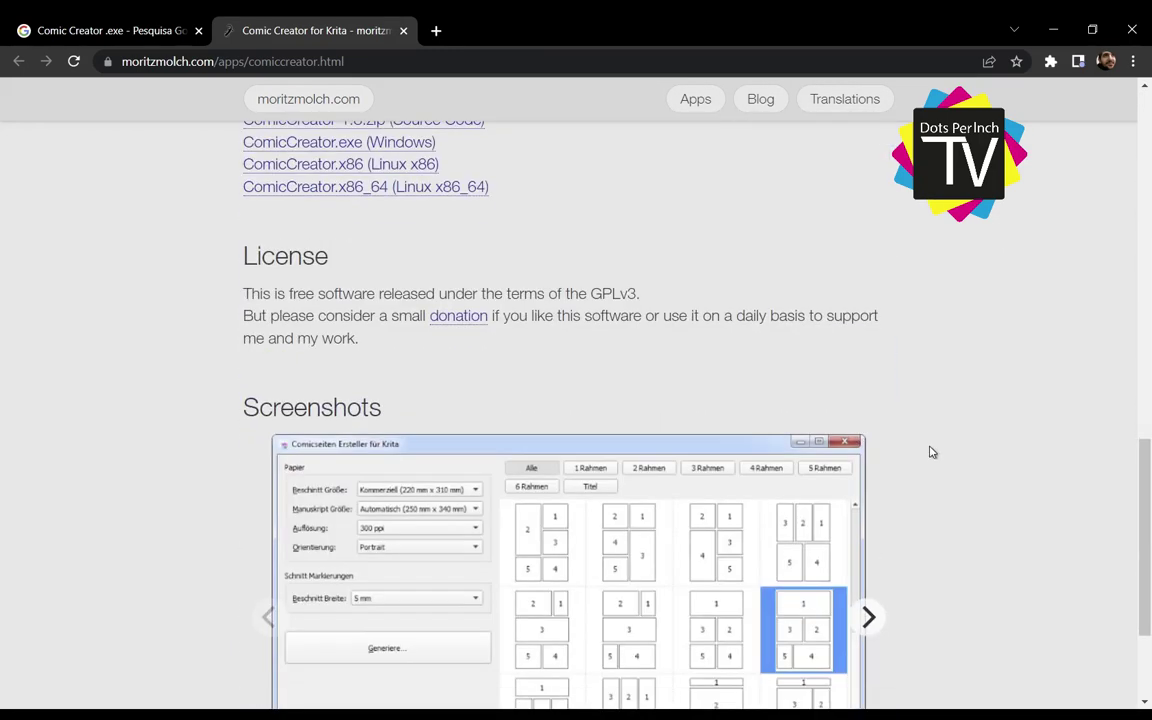
scroll(939, 453, "down", 2)
scroll(969, 453, "up", 2)
scroll(1068, 449, "up", 5)
scroll(1067, 450, "up", 4)
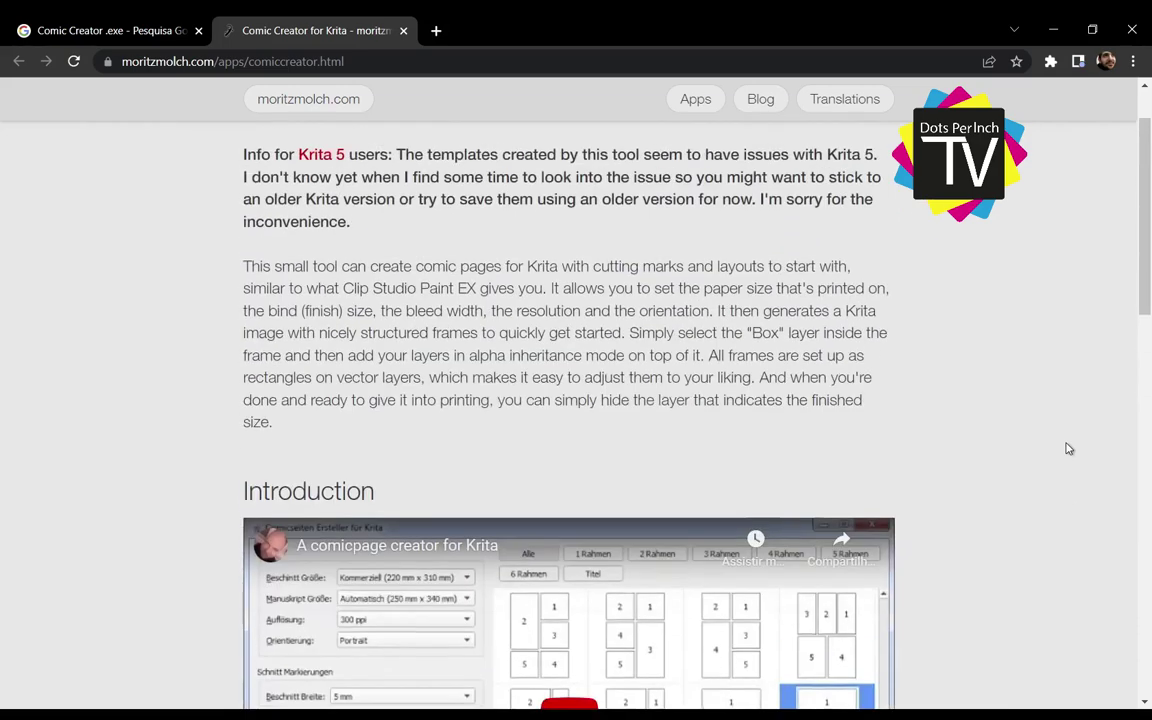
scroll(1049, 421, "up", 1)
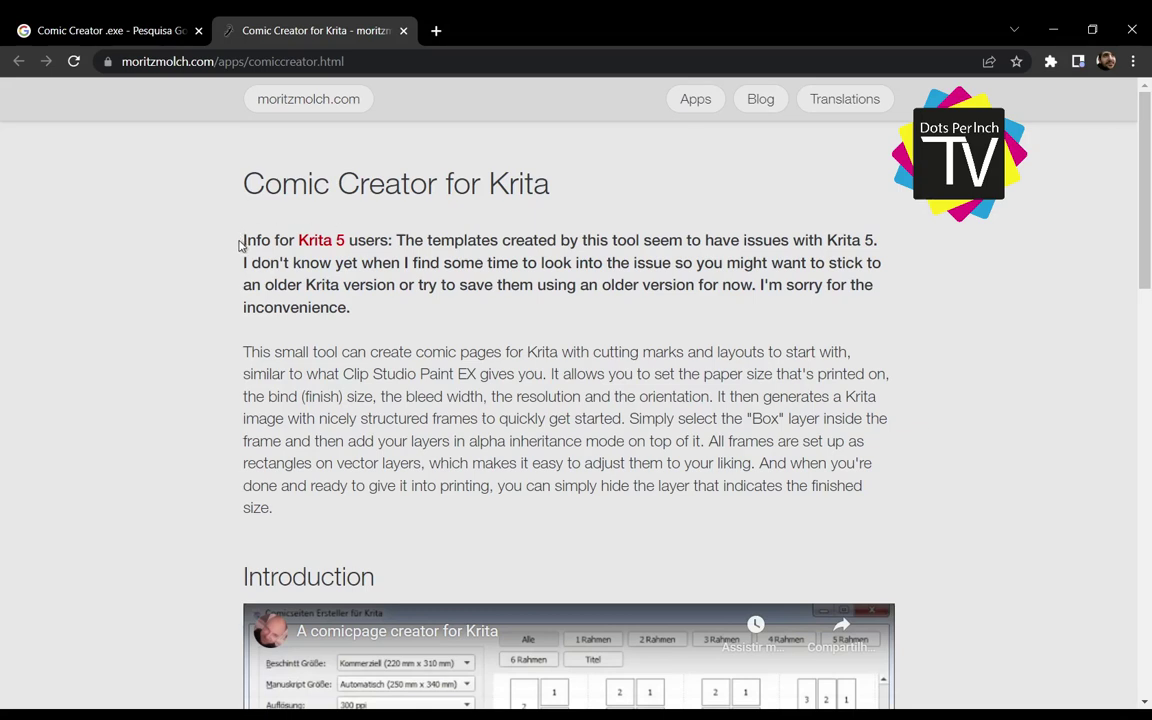
- Highlight the 'Info for Krita 5 users' paragraph, then clear the selection
left_click_drag(250, 240, 978, 310)
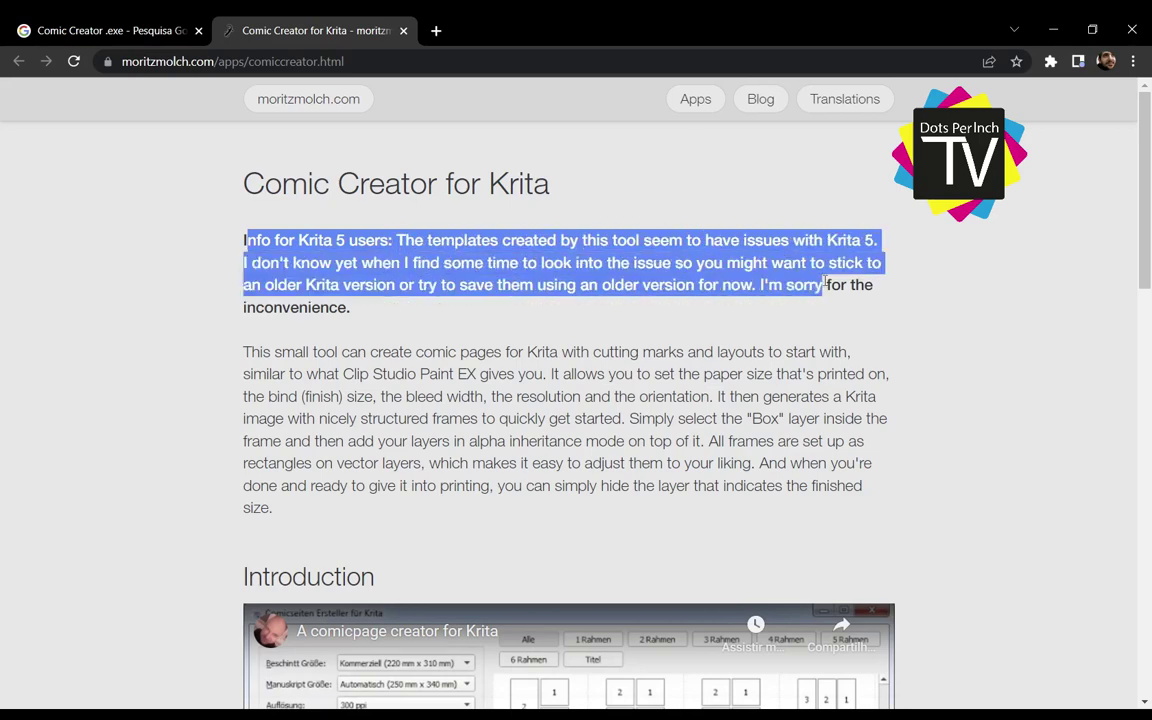
left_click(758, 317)
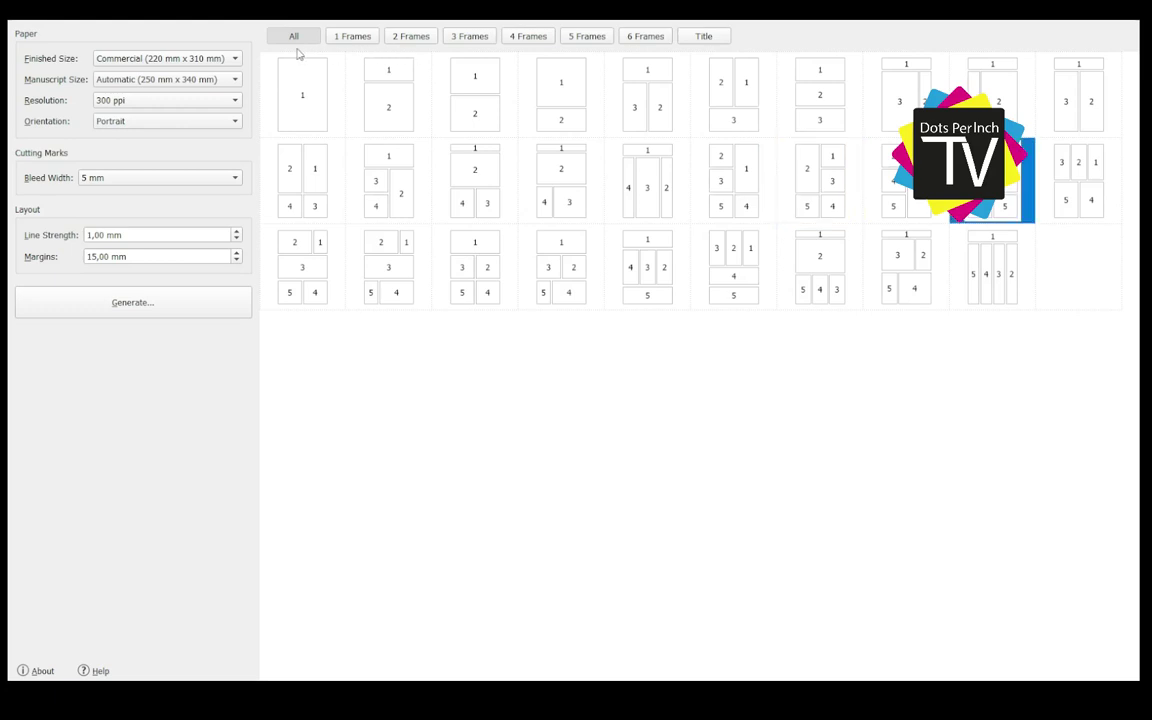
- Browse the 1–6 Frames and Title filters, then return to All layouts
left_click(340, 36)
left_click(411, 36)
left_click(470, 36)
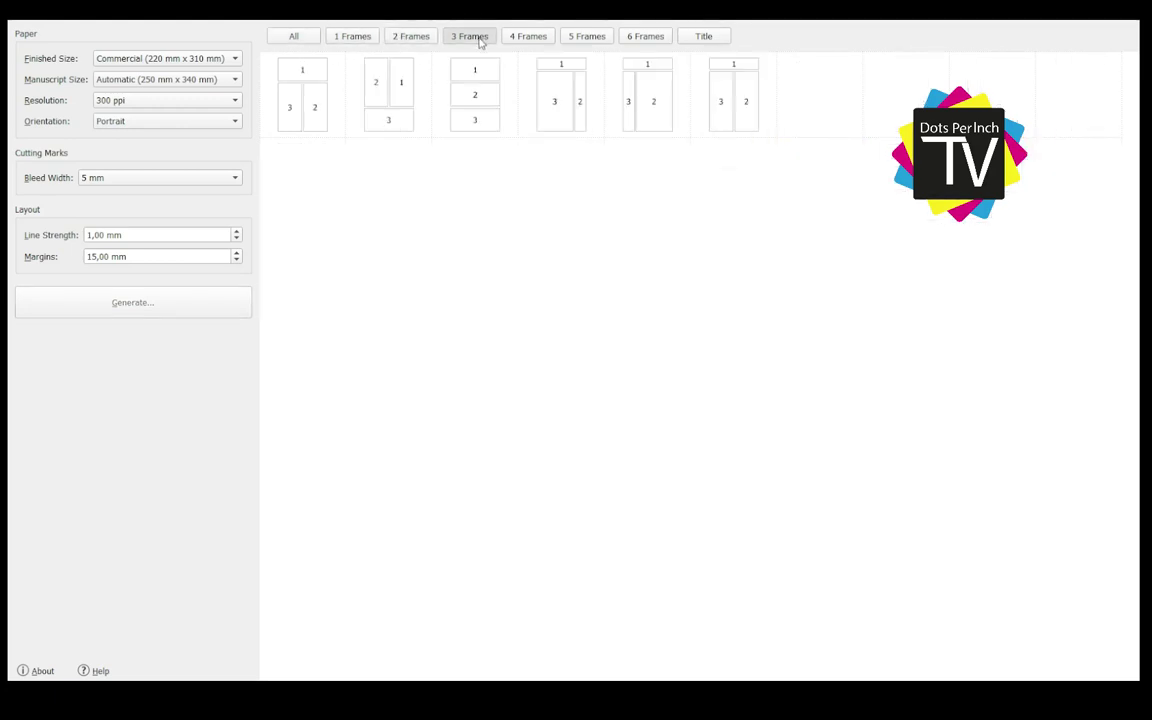
left_click(530, 37)
left_click(587, 37)
left_click(645, 37)
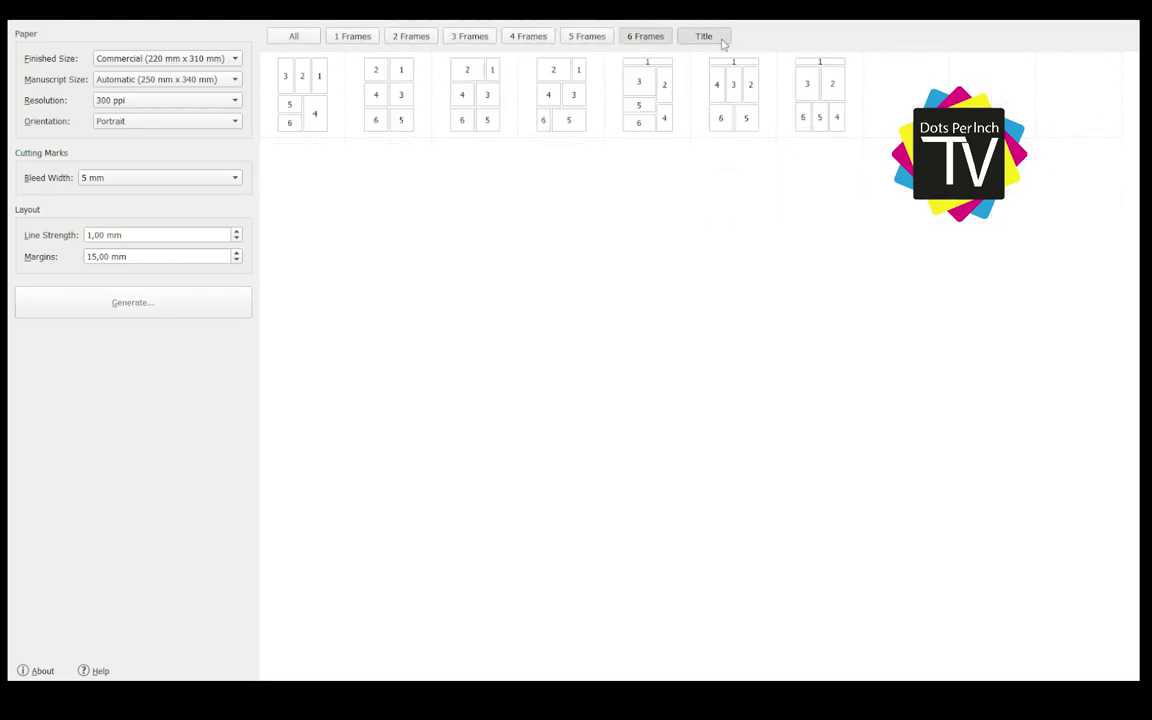
left_click(705, 38)
left_click(345, 36)
left_click(411, 36)
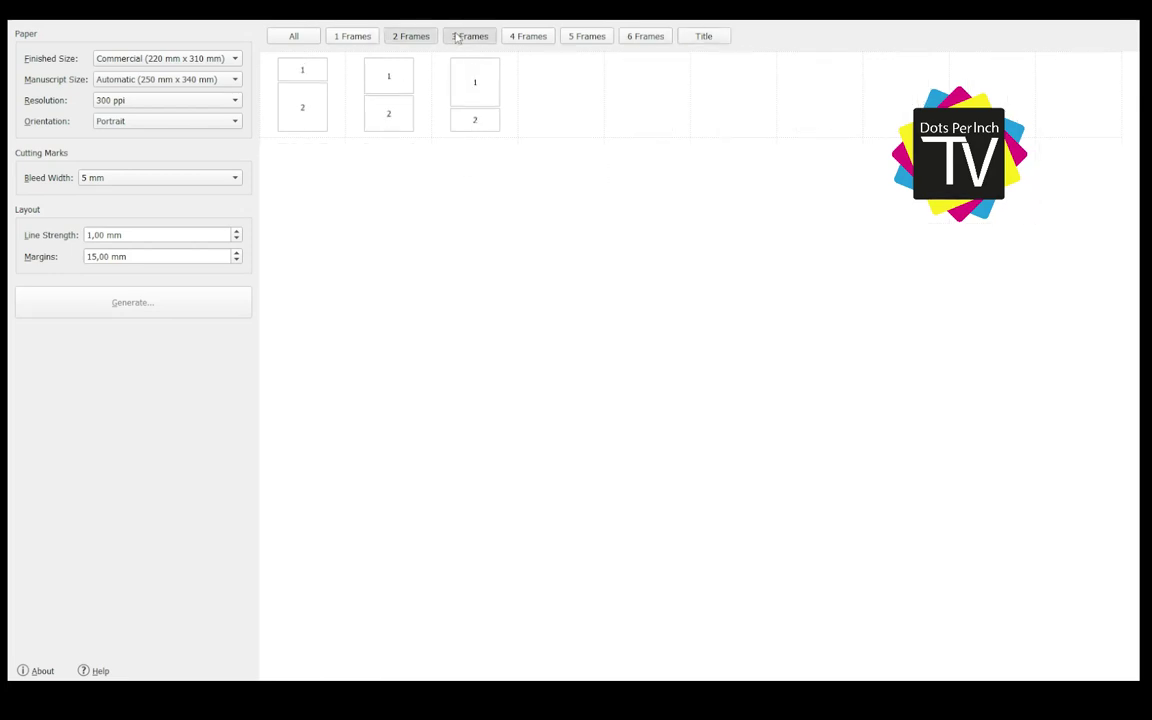
left_click(474, 37)
left_click(528, 36)
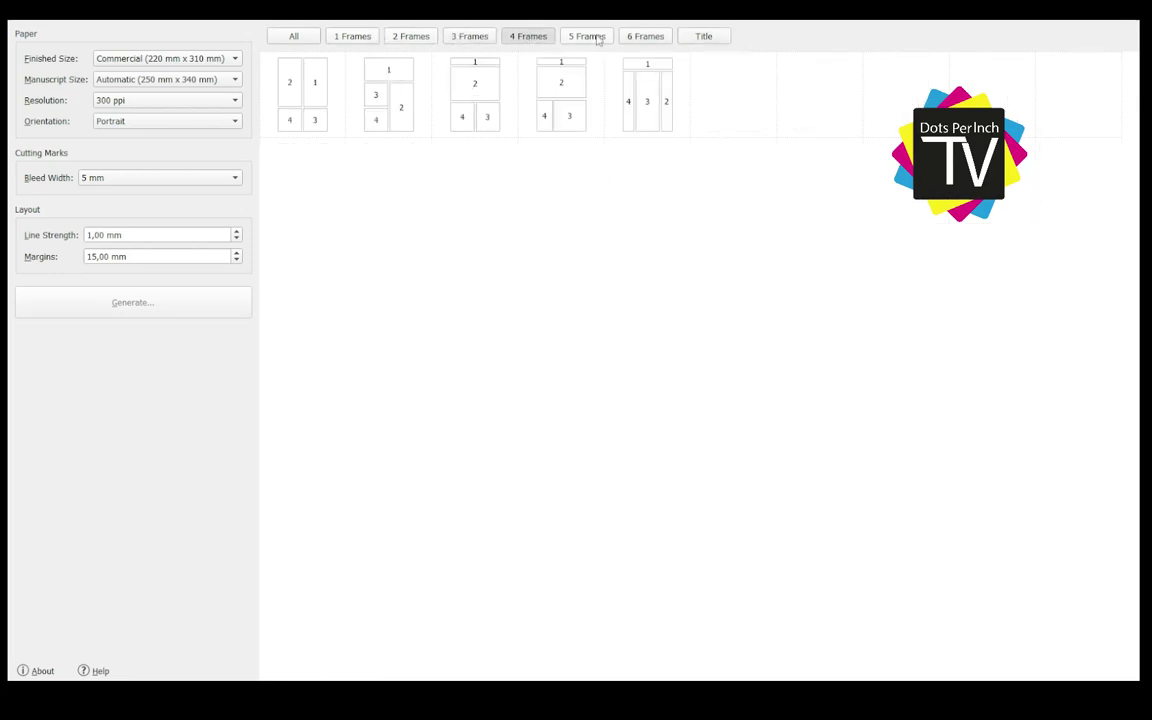
left_click(291, 36)
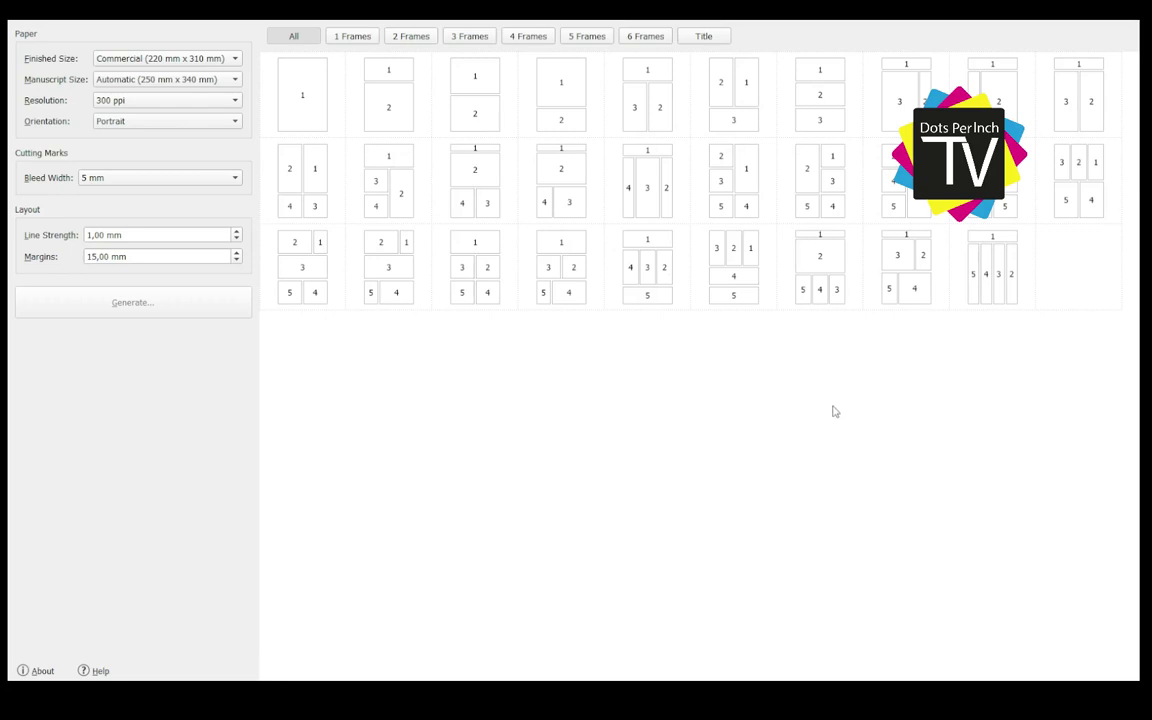
- Try two five-frame layouts, then filter the list to six-frame layouts only
left_click(969, 297)
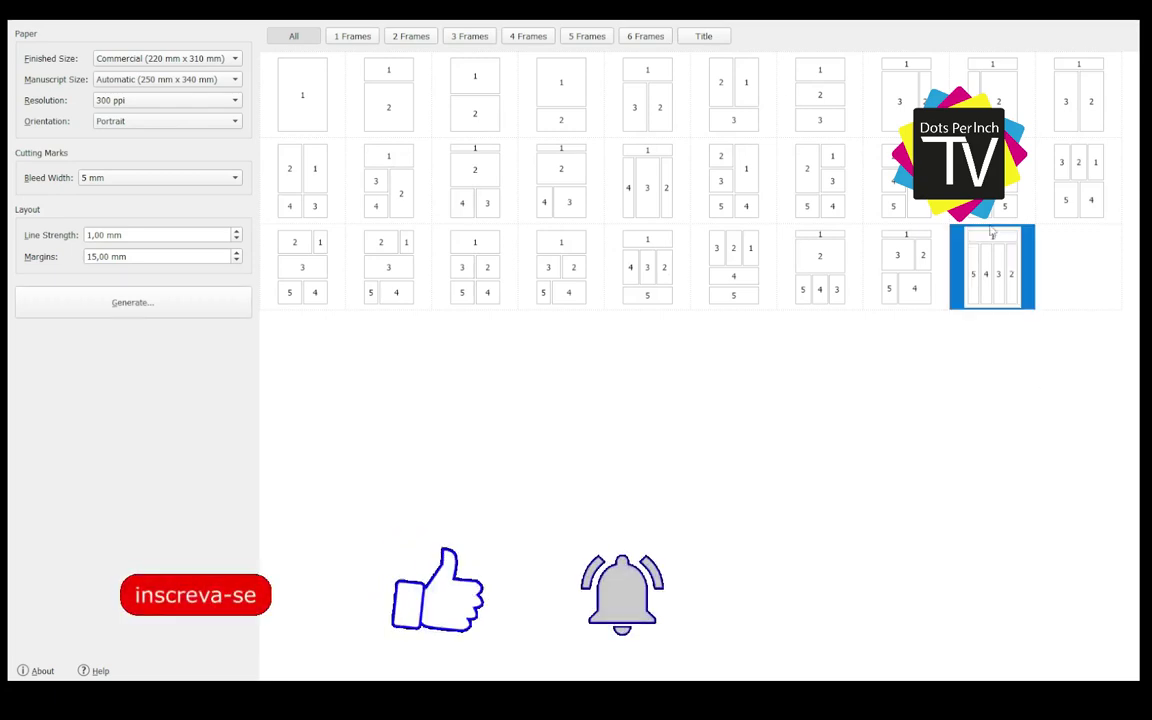
left_click(835, 295)
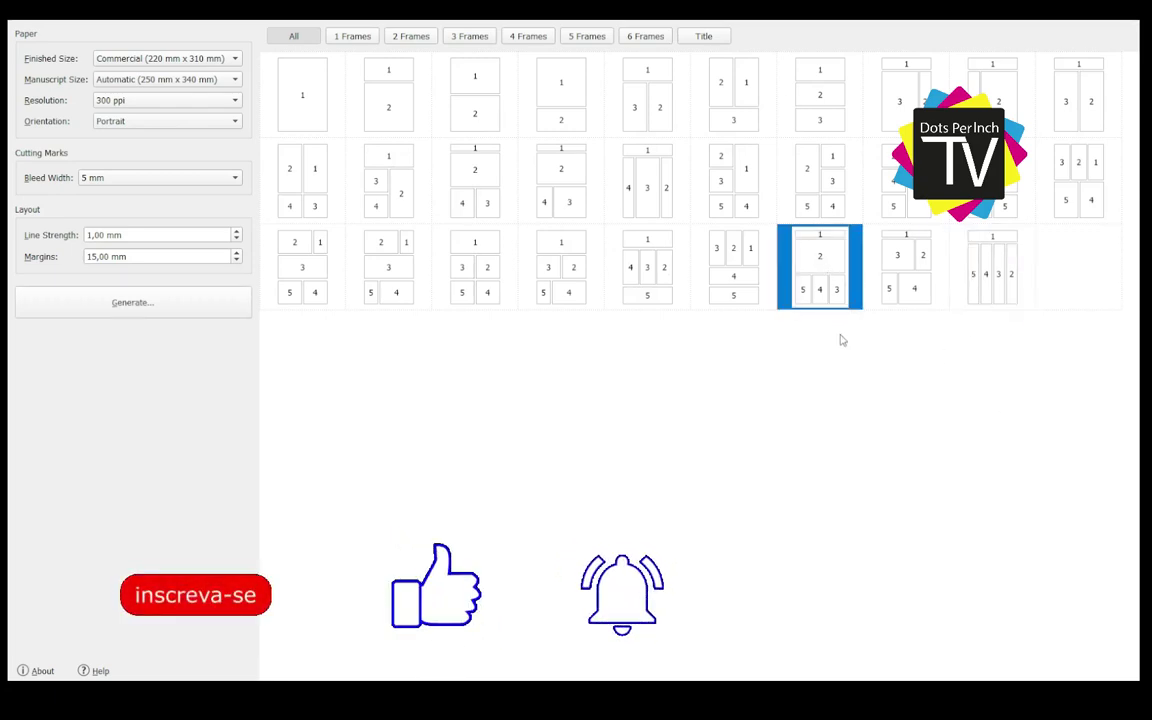
left_click(655, 38)
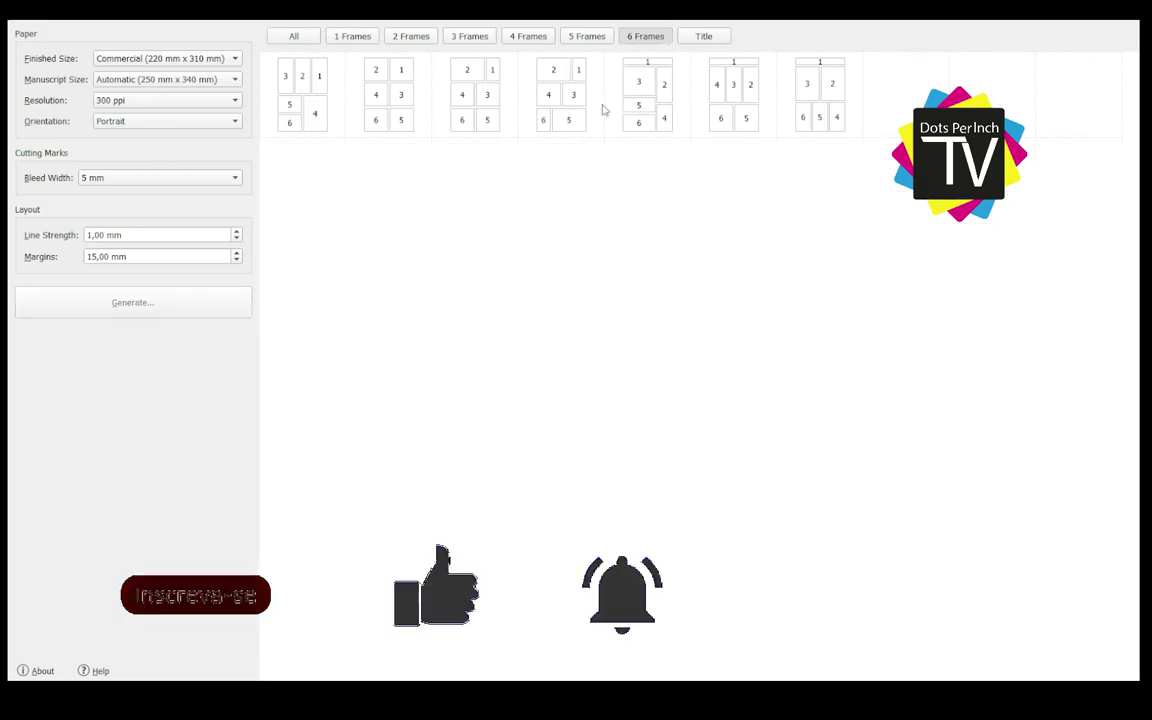
left_click(297, 40)
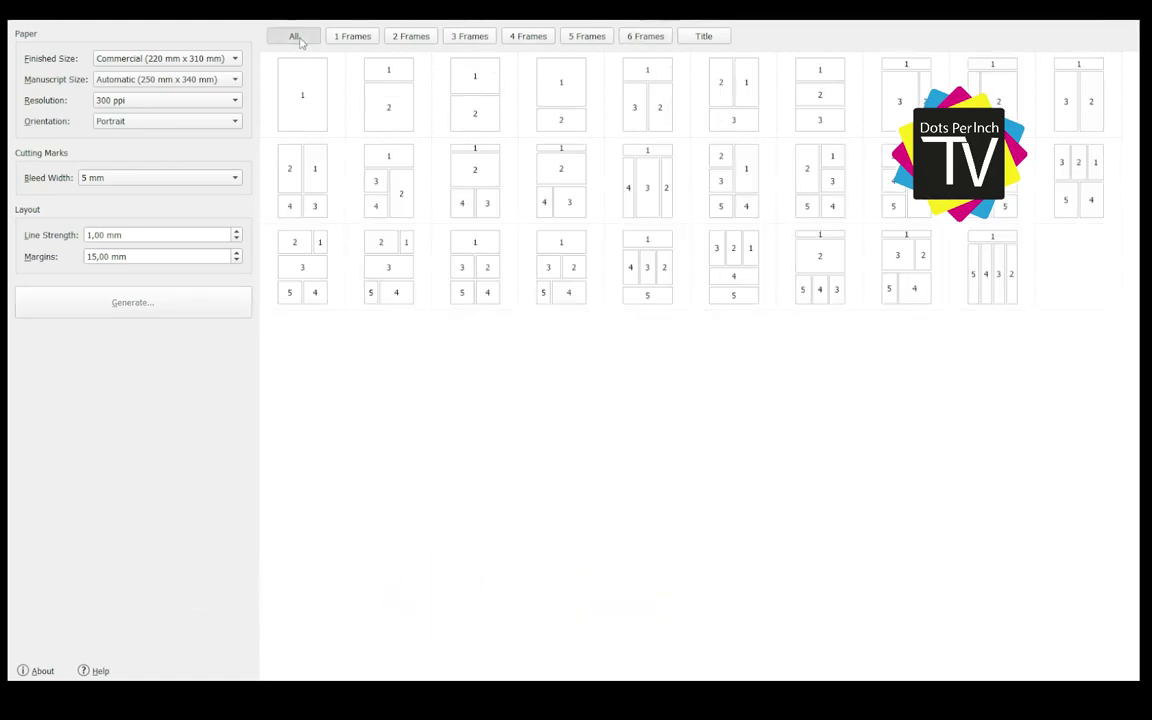
left_click(655, 40)
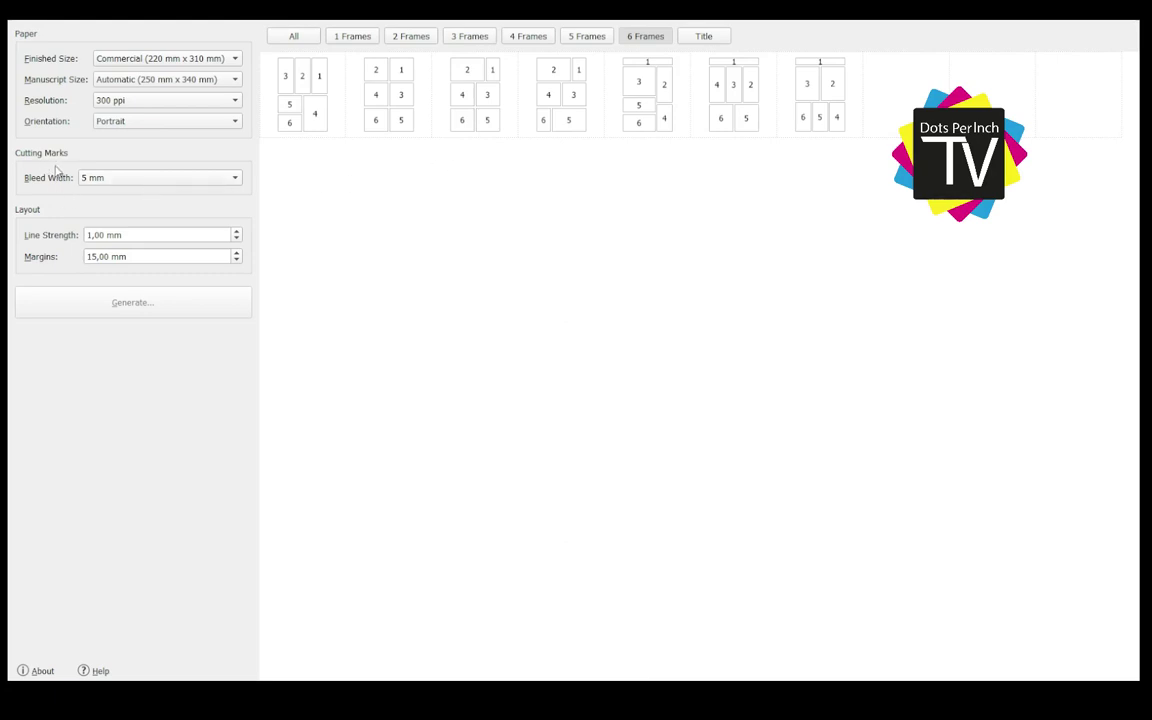
- Try a 3 mm bleed width, revert to 5 mm, and toggle the two-by-three layout
left_click(100, 185)
left_click(130, 155)
key("Down")
left_click(379, 94)
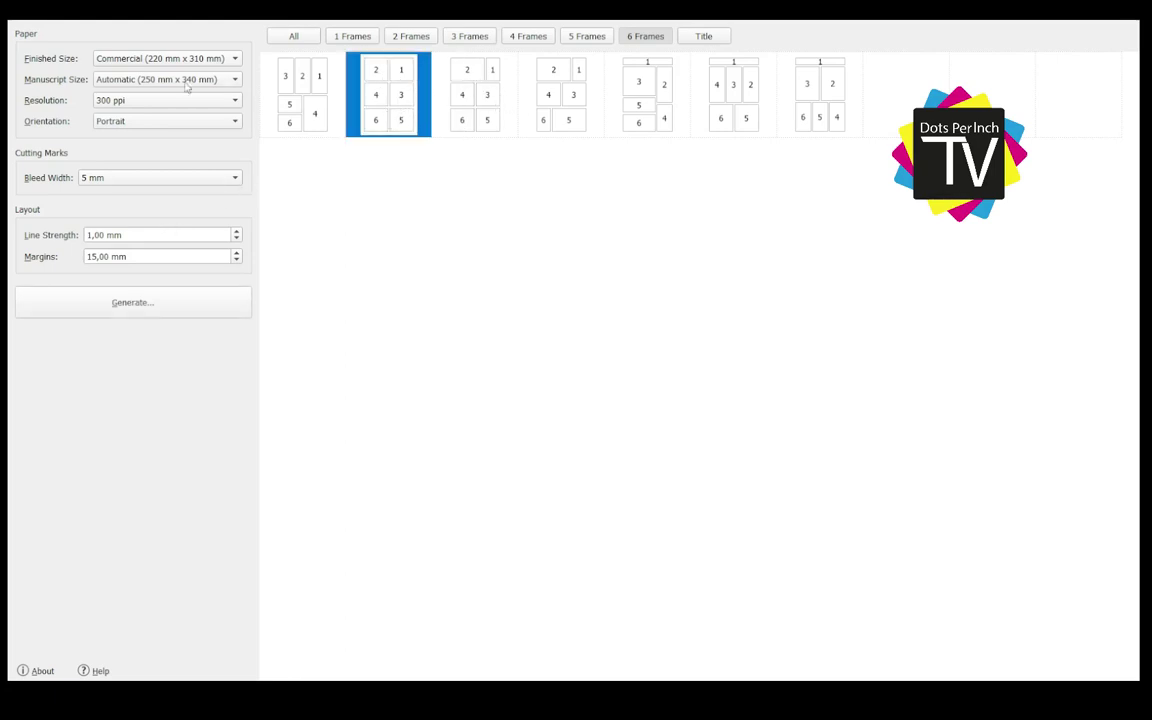
left_click(366, 100, "ctrl")
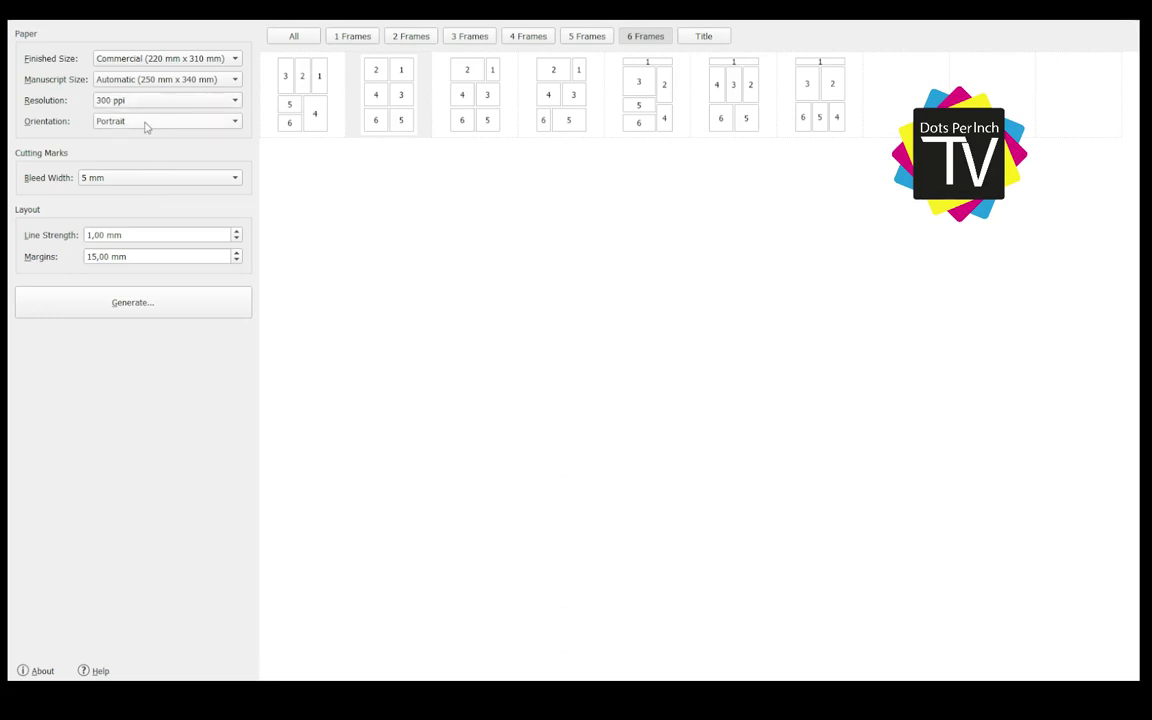
- Switch the page orientation to Landscape and back to Portrait
scroll(150, 122, "down", 1)
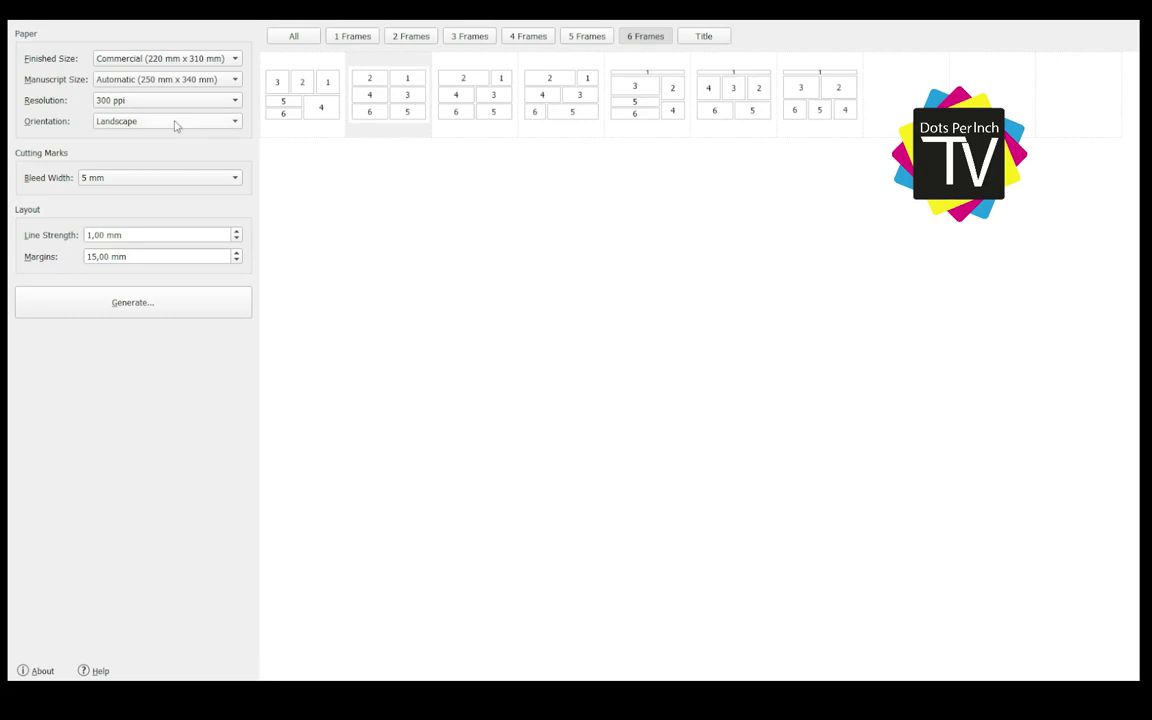
scroll(168, 114, "up", 1)
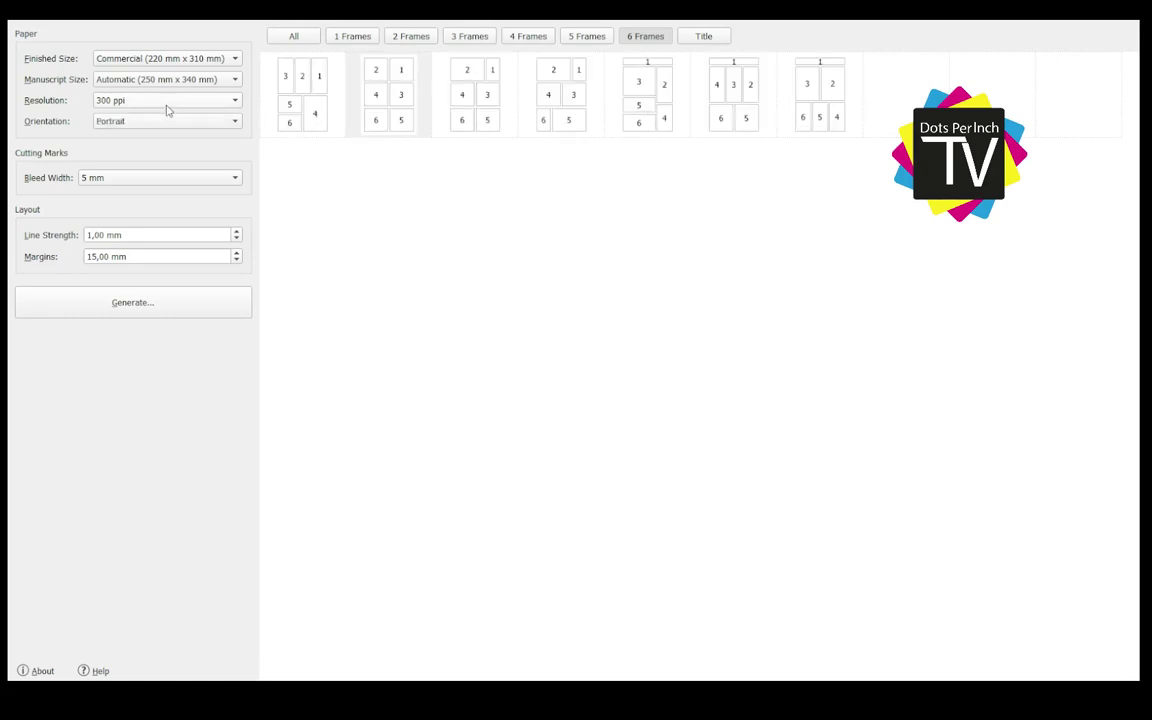
left_click(140, 120)
left_click(163, 146)
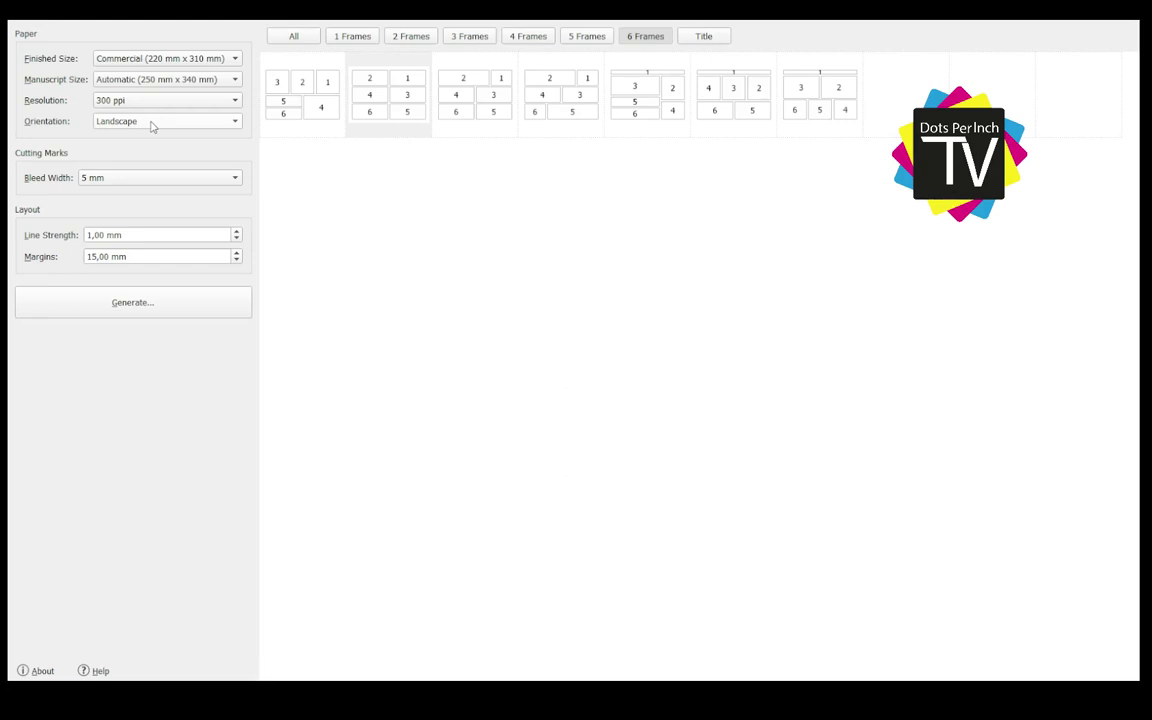
left_click(158, 128)
left_click(124, 100)
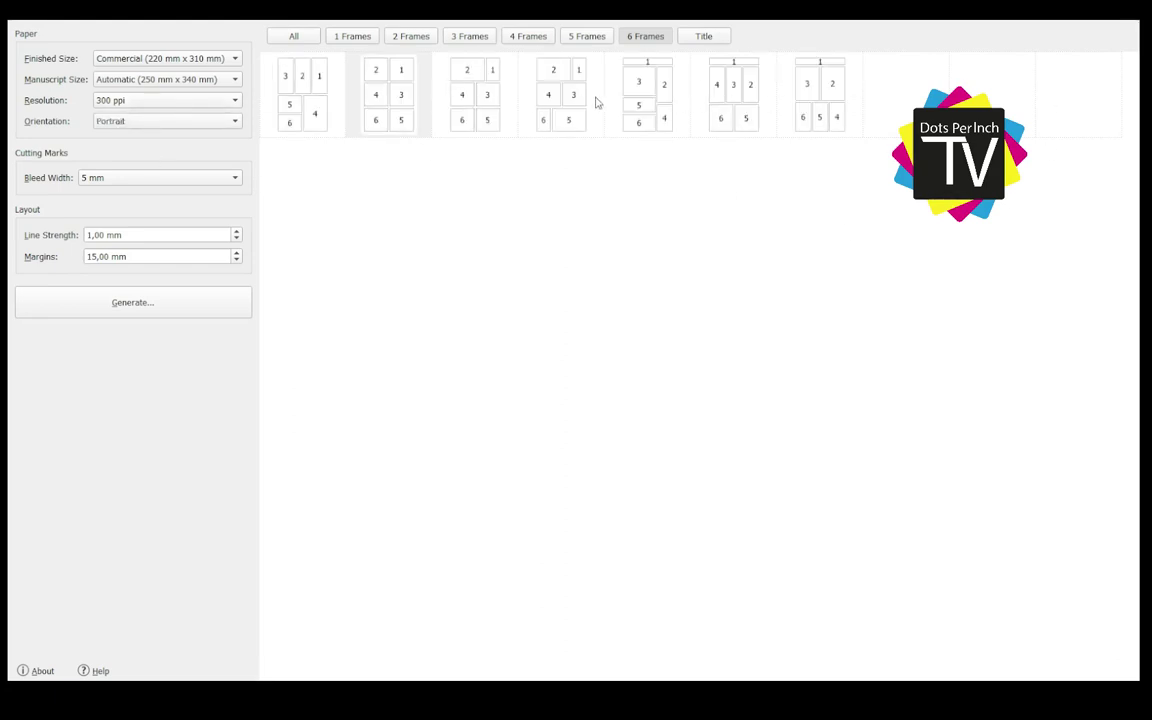
left_click(145, 234)
- Step through each of the six-frame layouts in turn
left_click(280, 95)
left_click(368, 95)
left_click(478, 87)
left_click(547, 91)
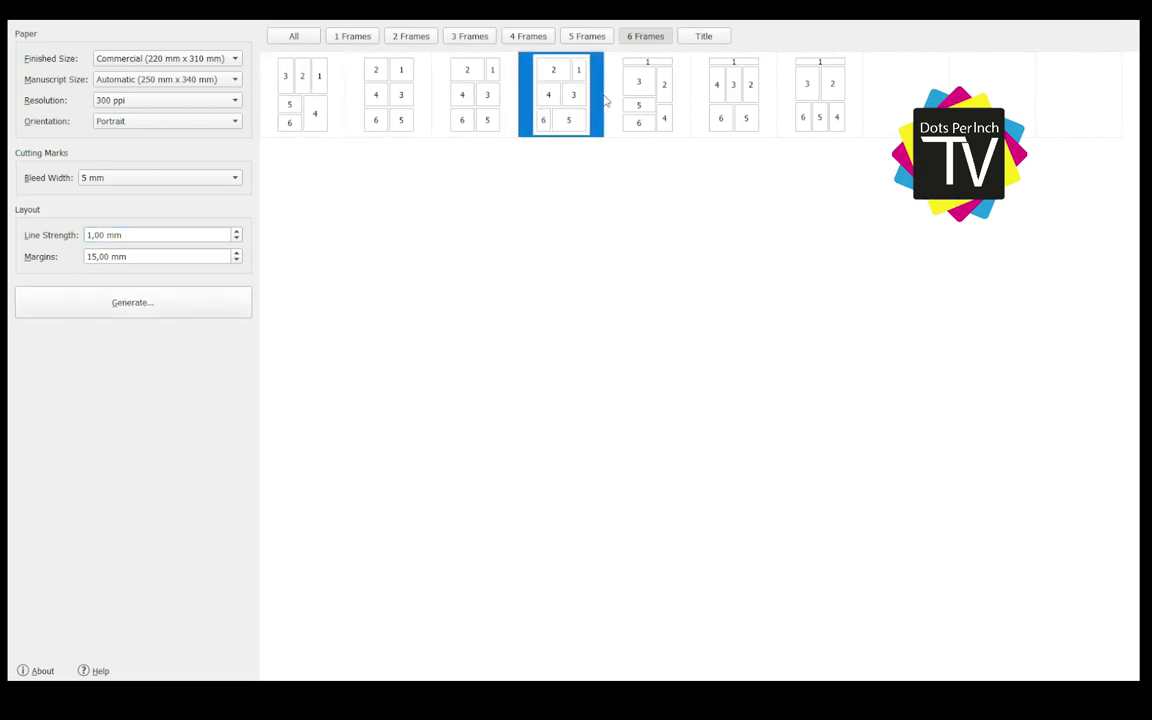
left_click(663, 94)
left_click(740, 86)
left_click(820, 95)
- Browse the 4, 3 and 2 Frames filters, returning to All layouts
left_click(528, 36)
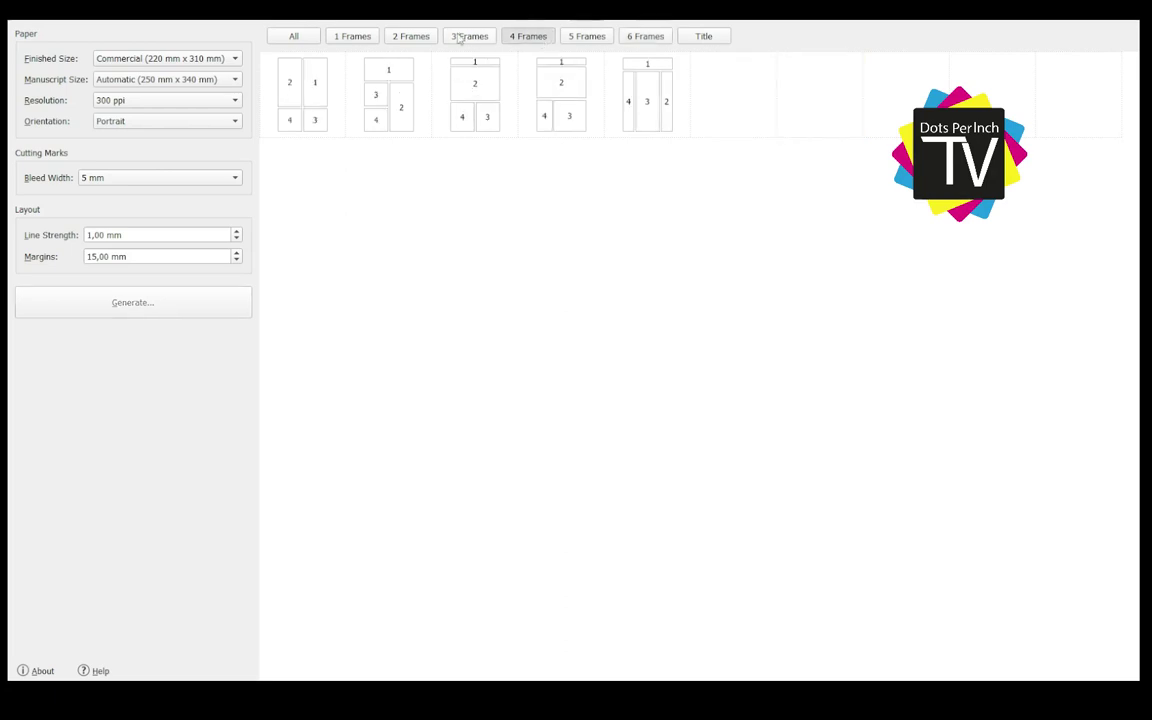
left_click(469, 36)
left_click(294, 36)
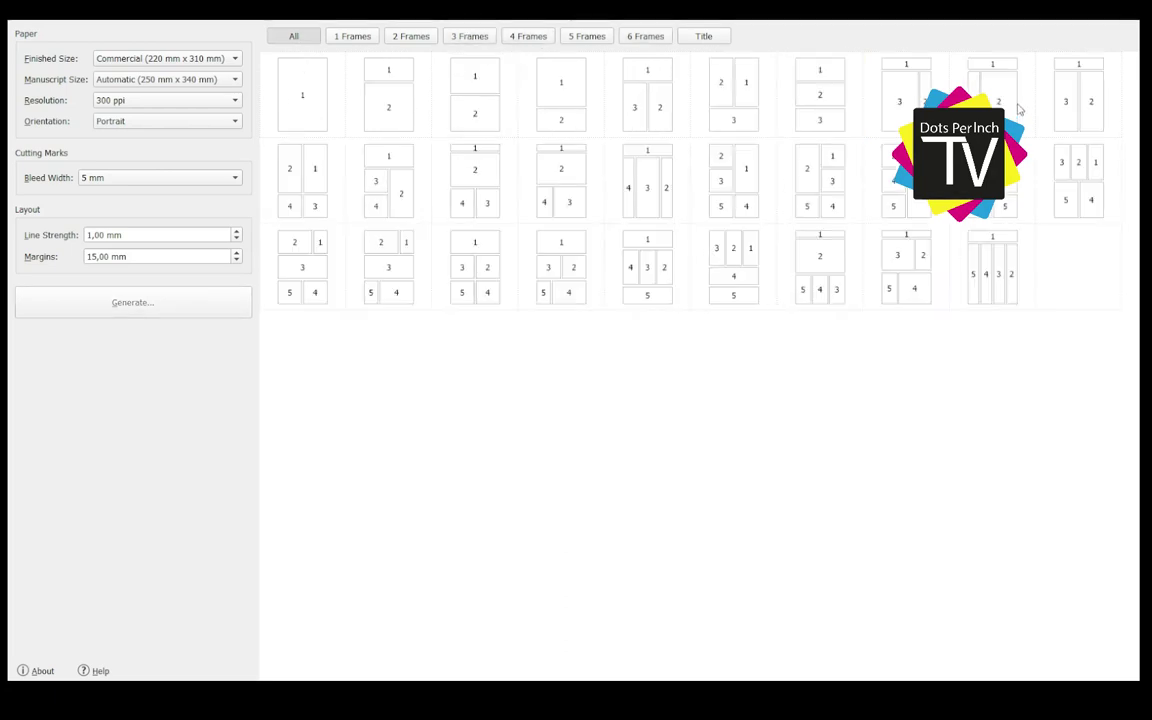
left_click(528, 36)
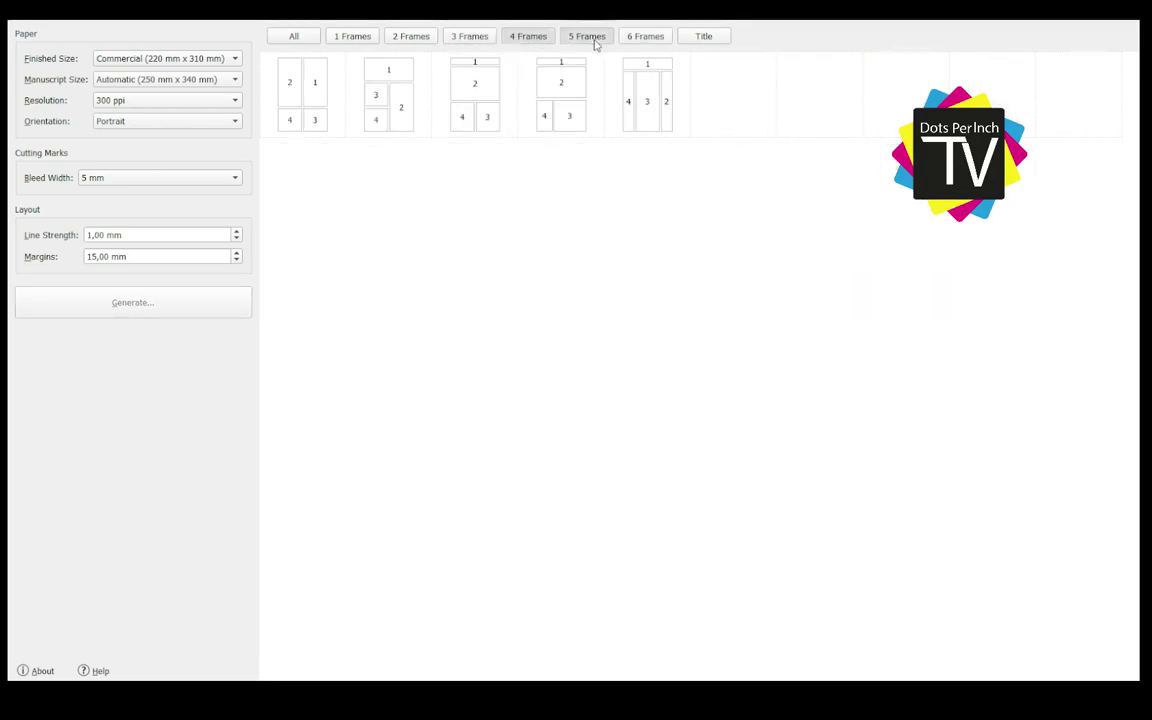
left_click(411, 36)
left_click(294, 36)
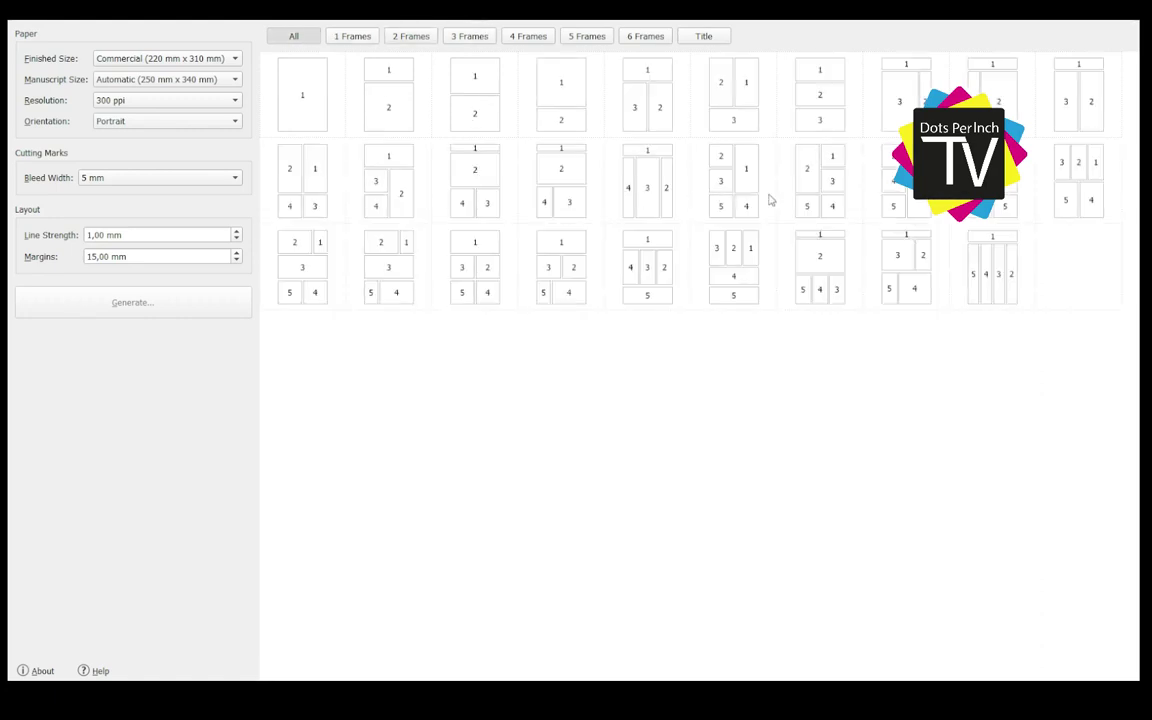
- Compare candidates and select the 1 / 4-3-2 / 5 five-frame layout
left_click(750, 182)
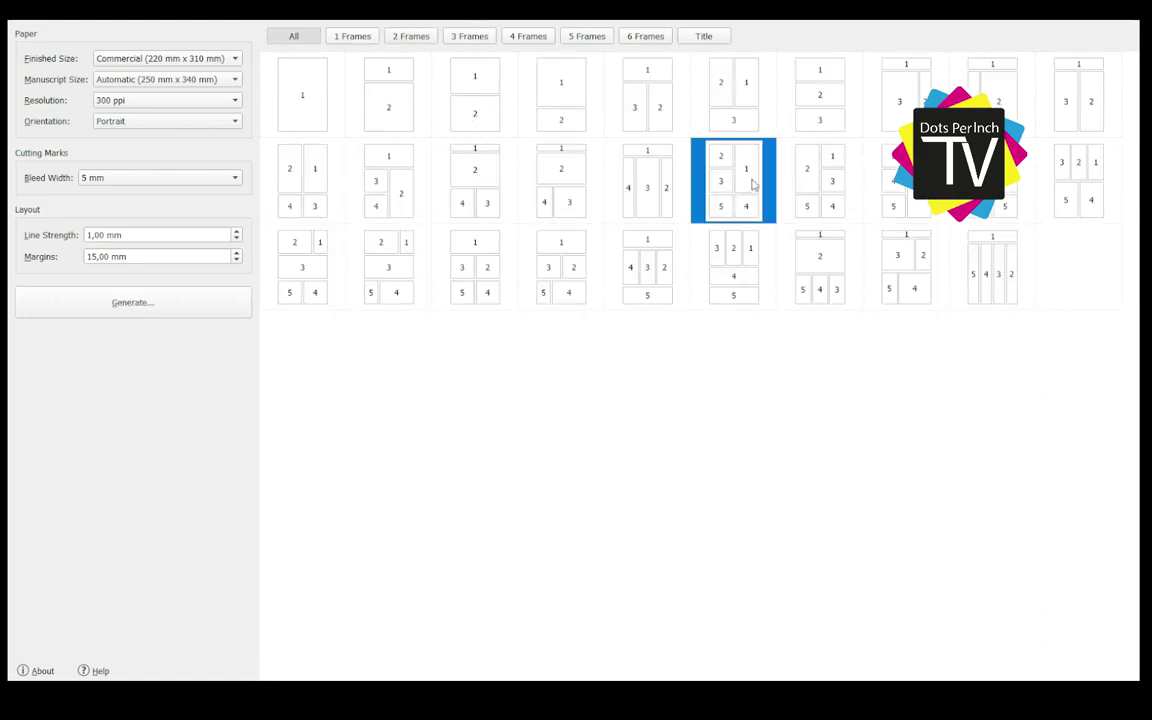
left_click(574, 174)
left_click(645, 255)
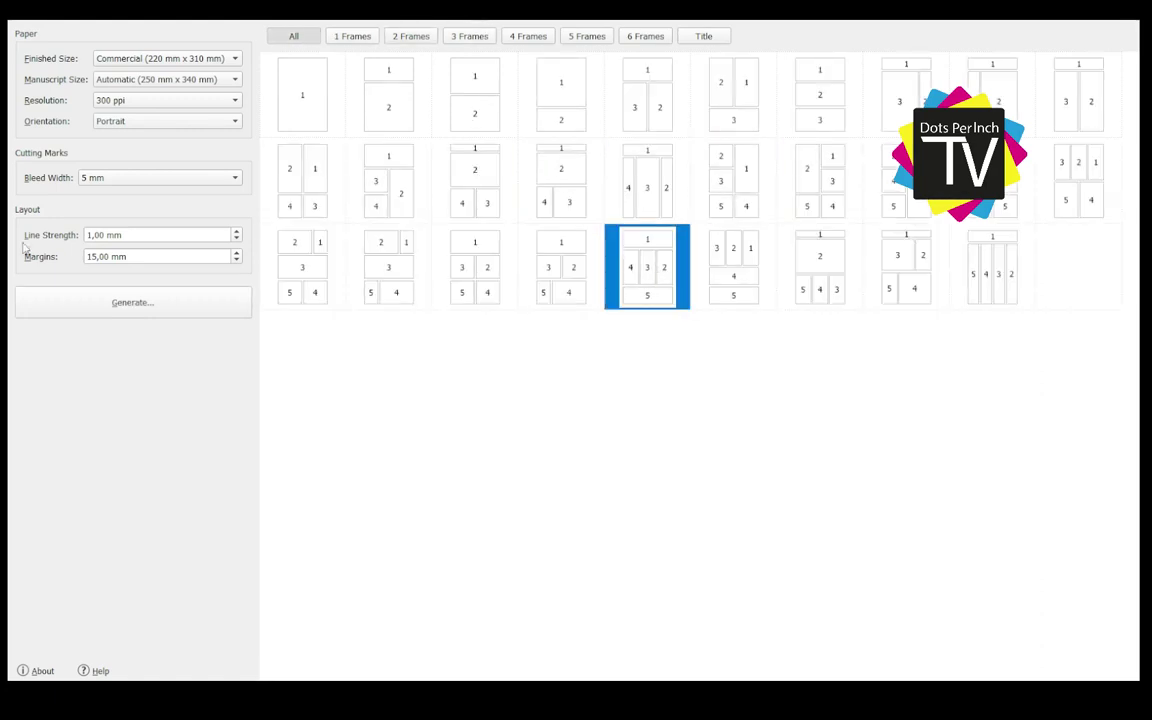
left_click(141, 307)
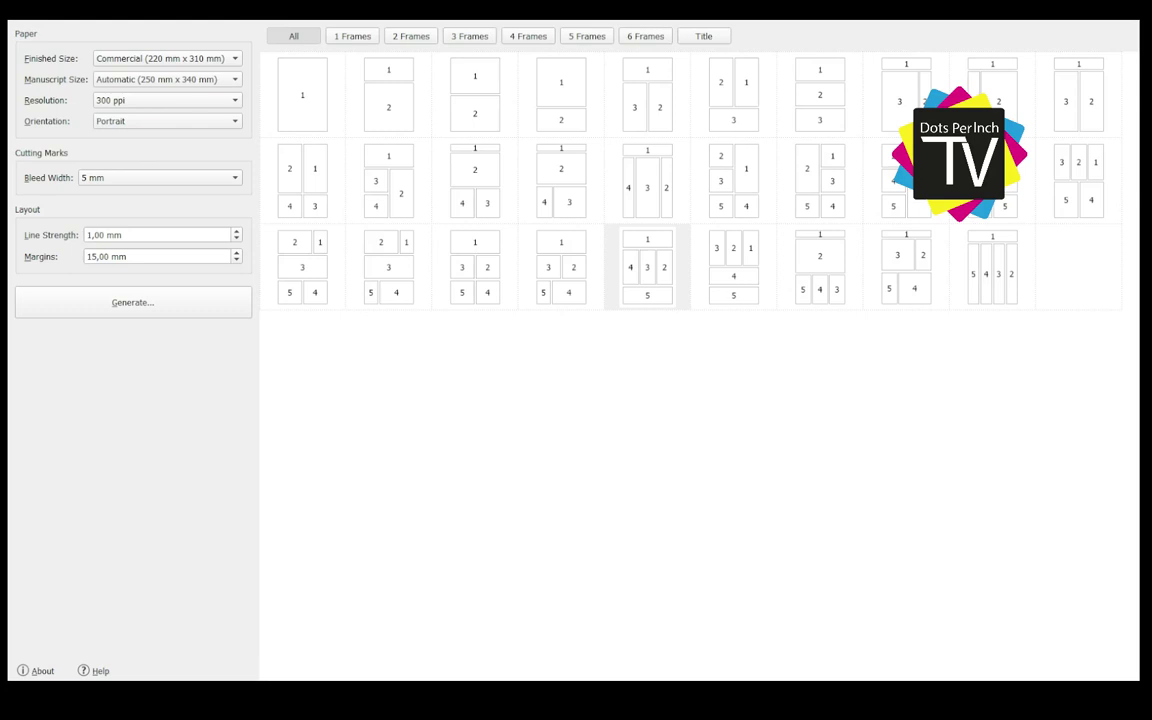
- Compare the five-panel layout with the two-panel stacked layout
left_click(606, 226)
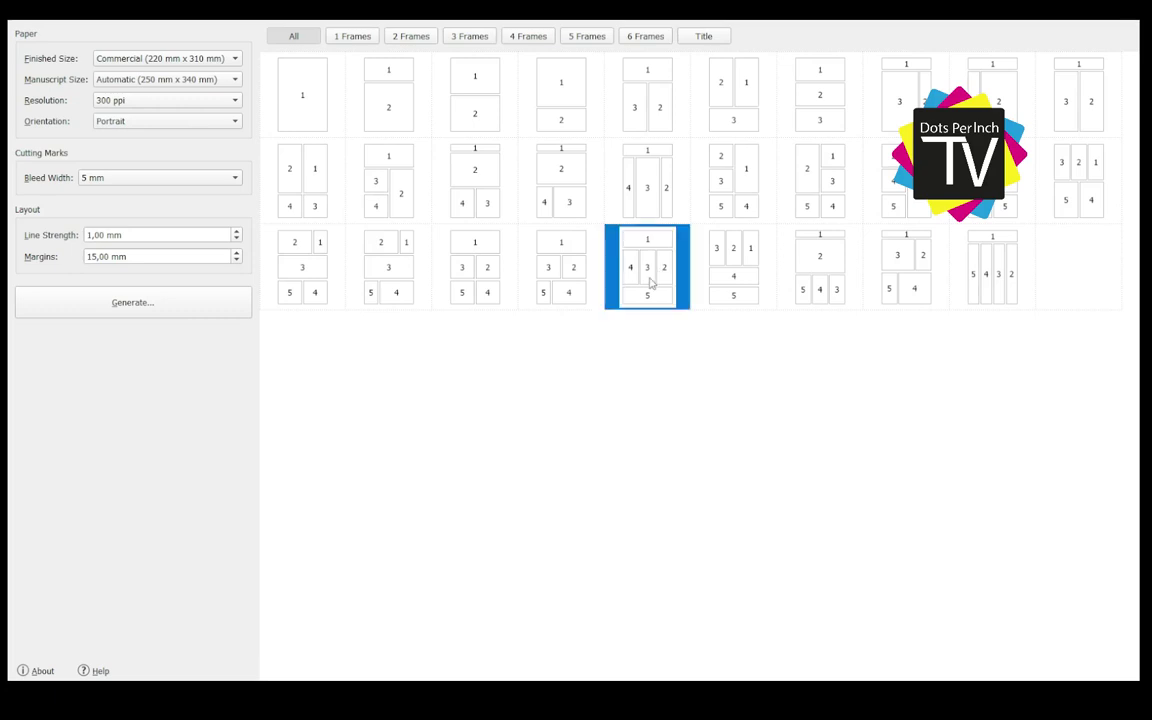
left_click(474, 110)
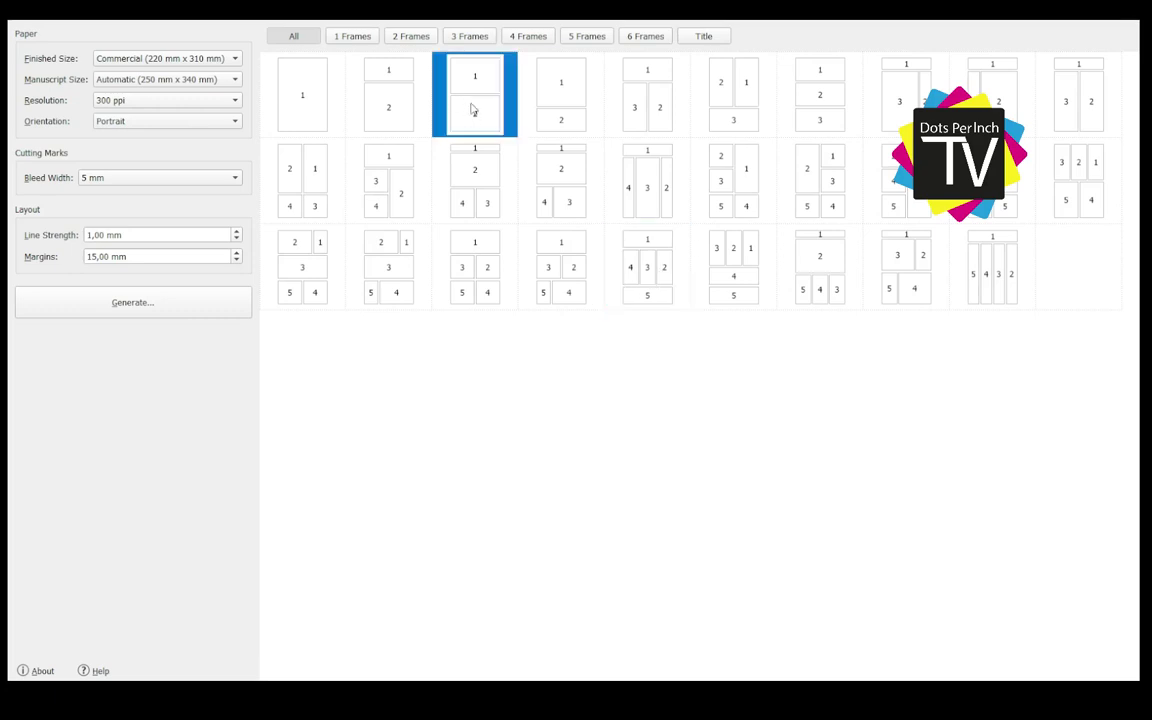
left_click(144, 312)
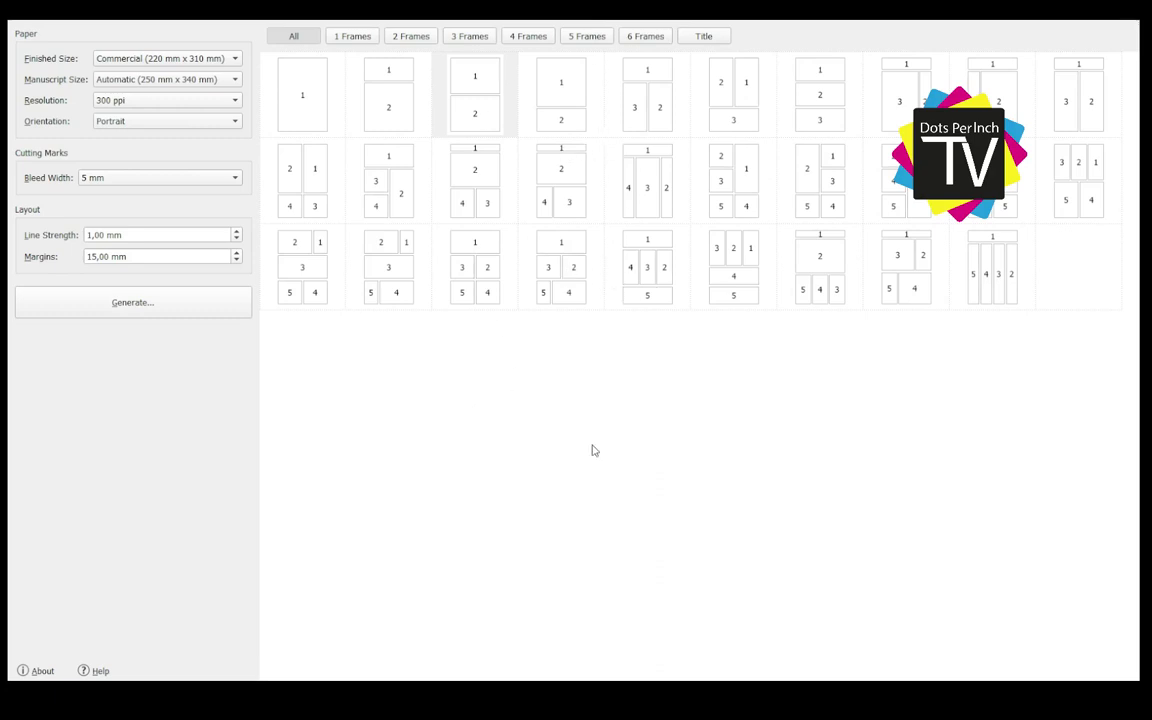
left_click(665, 438)
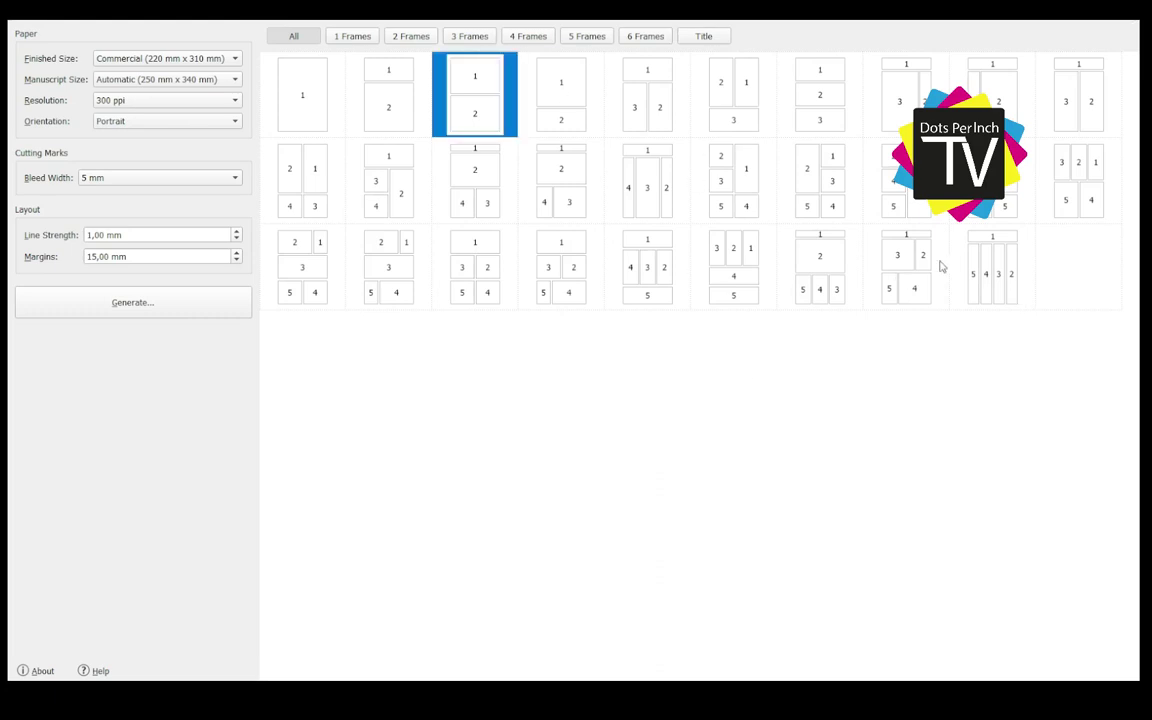
- Filter to six-panel layouts and select one, then pick the first two-panel layout
left_click(645, 36)
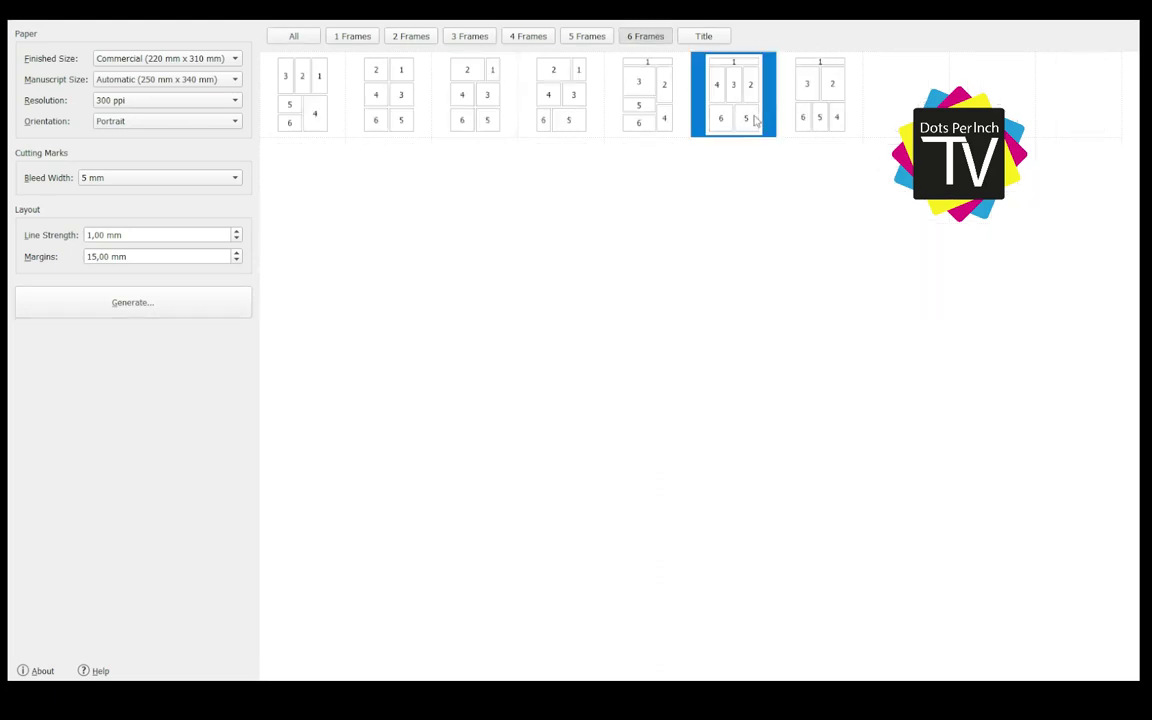
left_click(127, 303)
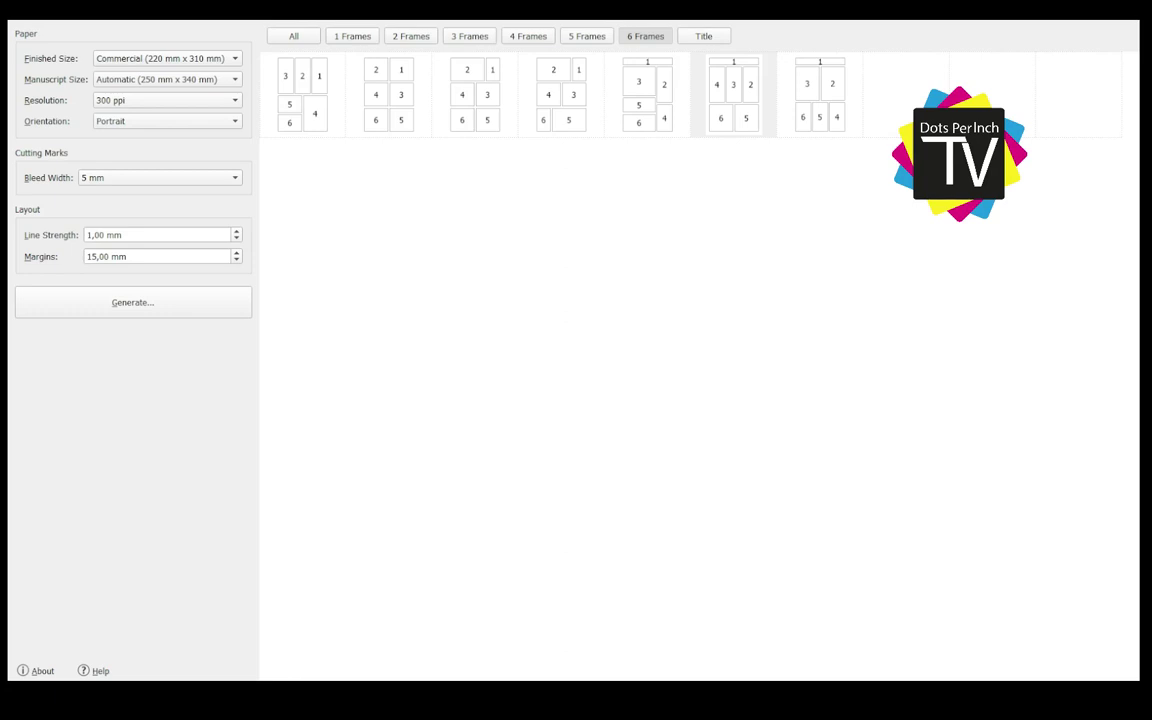
left_click(408, 37)
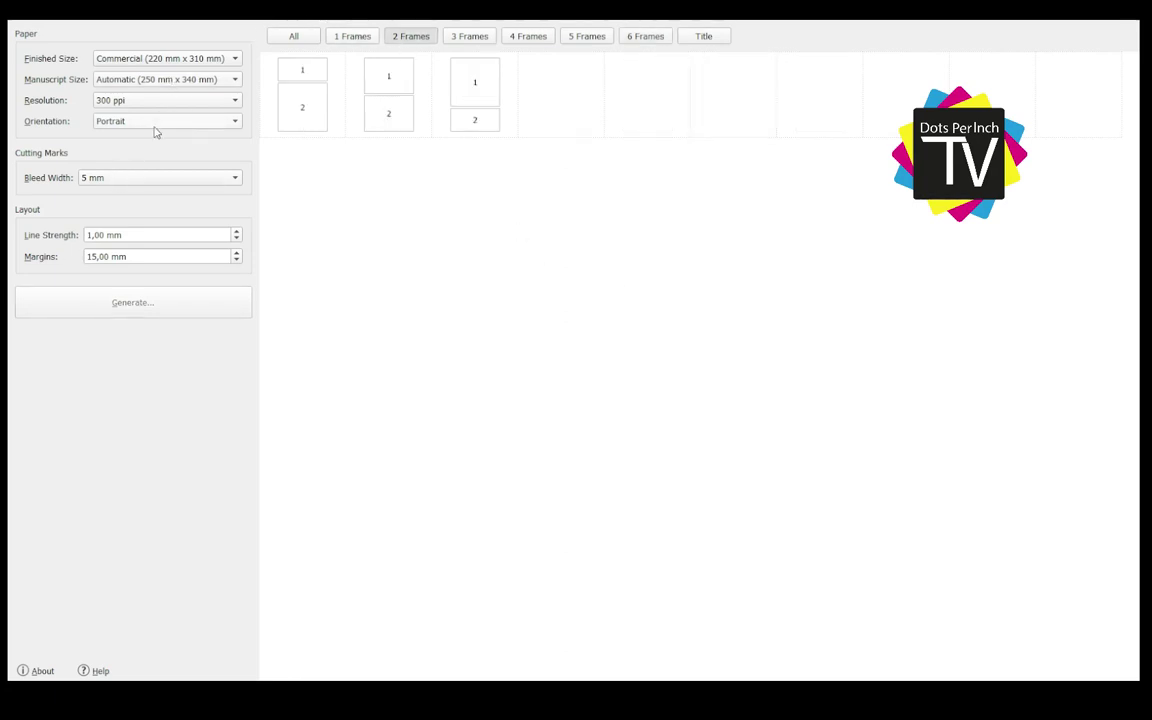
scroll(155, 122, "down", 1)
left_click(302, 90)
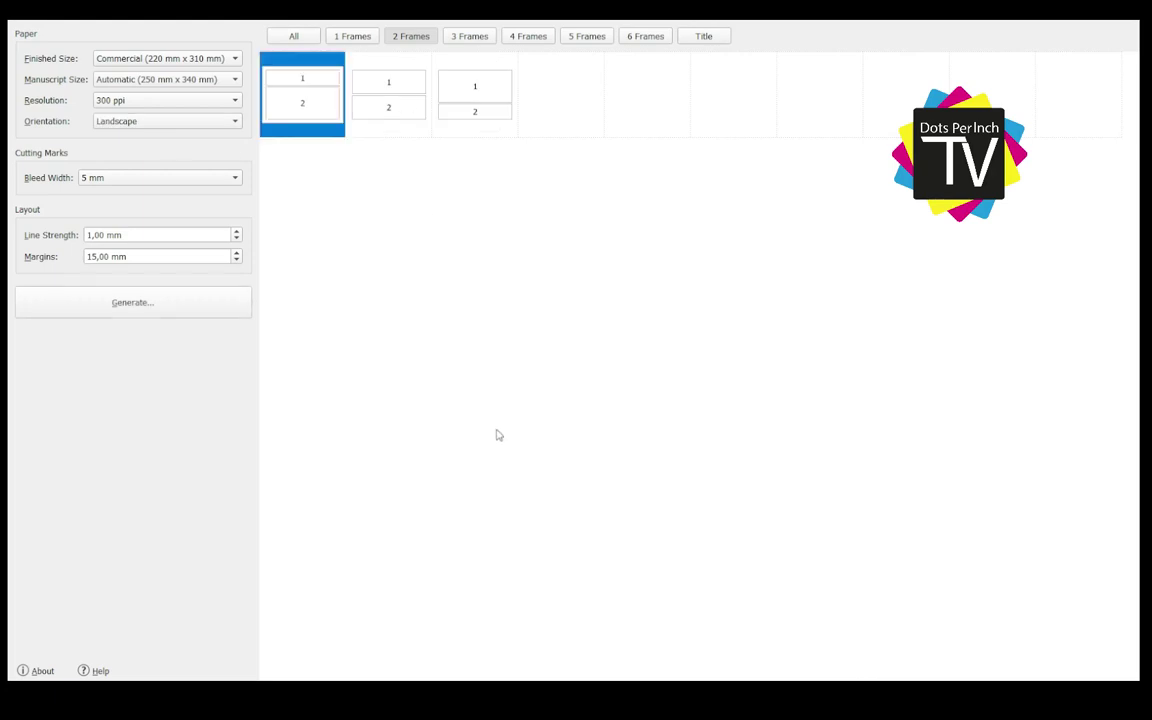
left_click(111, 304)
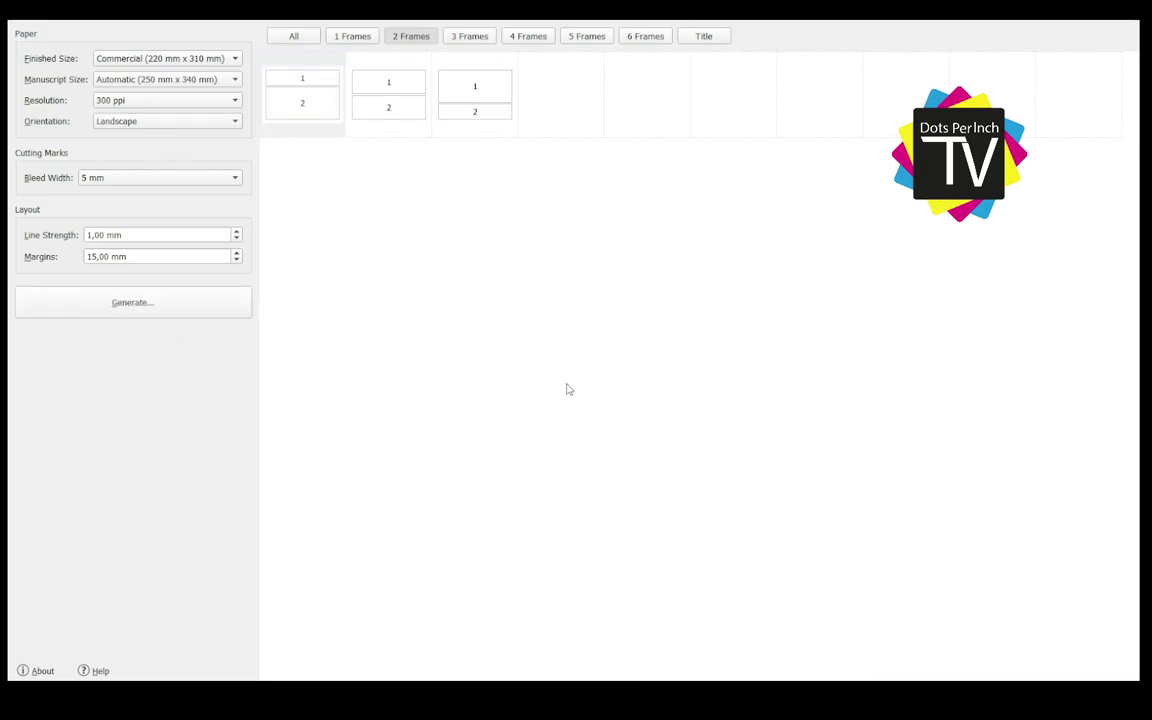
- Show the title-page layouts and settle on the second title layout
left_click(267, 37)
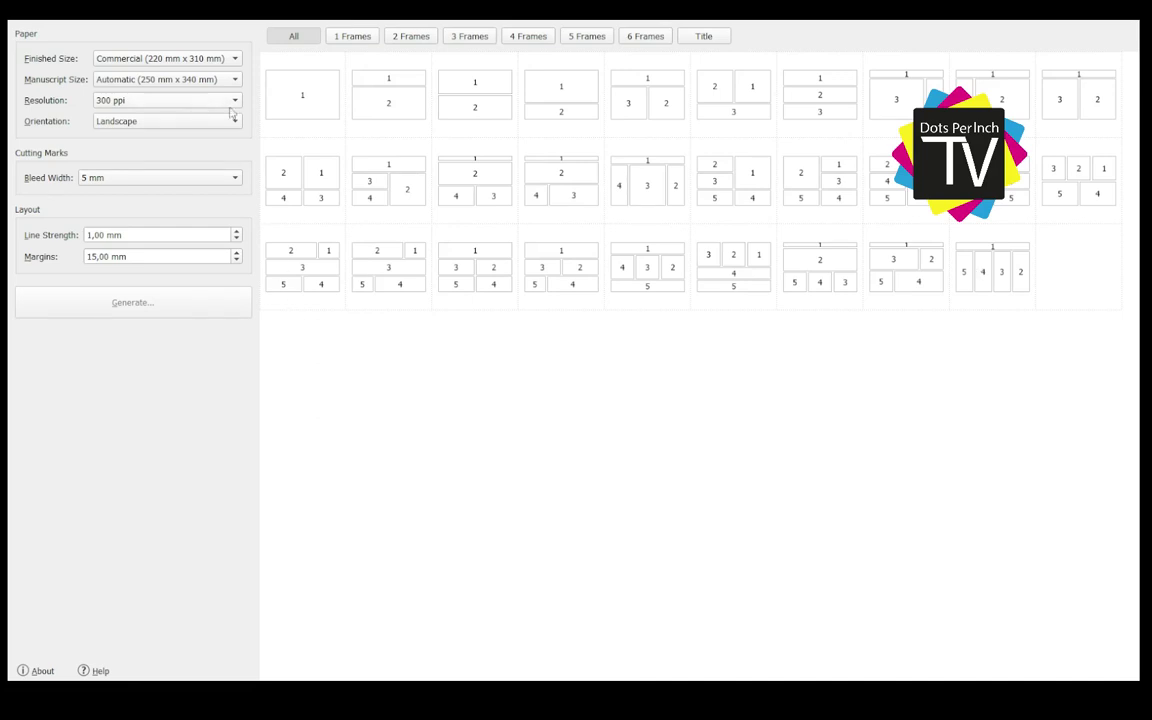
left_click(384, 192)
left_click(370, 88)
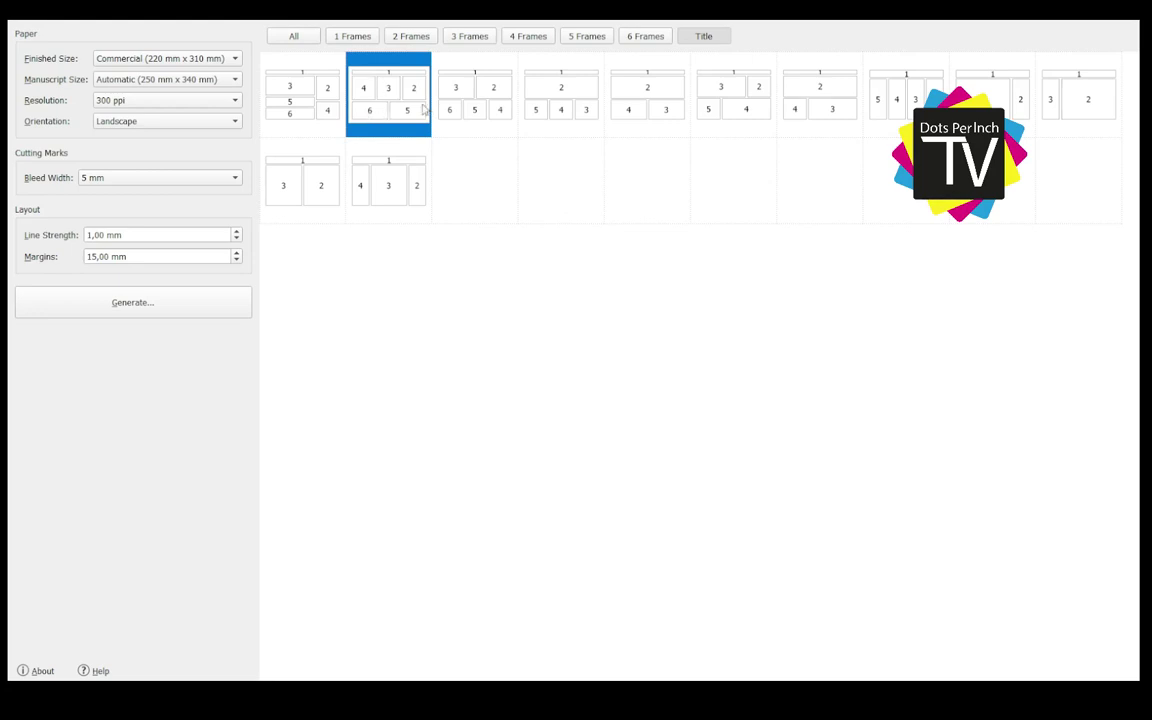
left_click(905, 100)
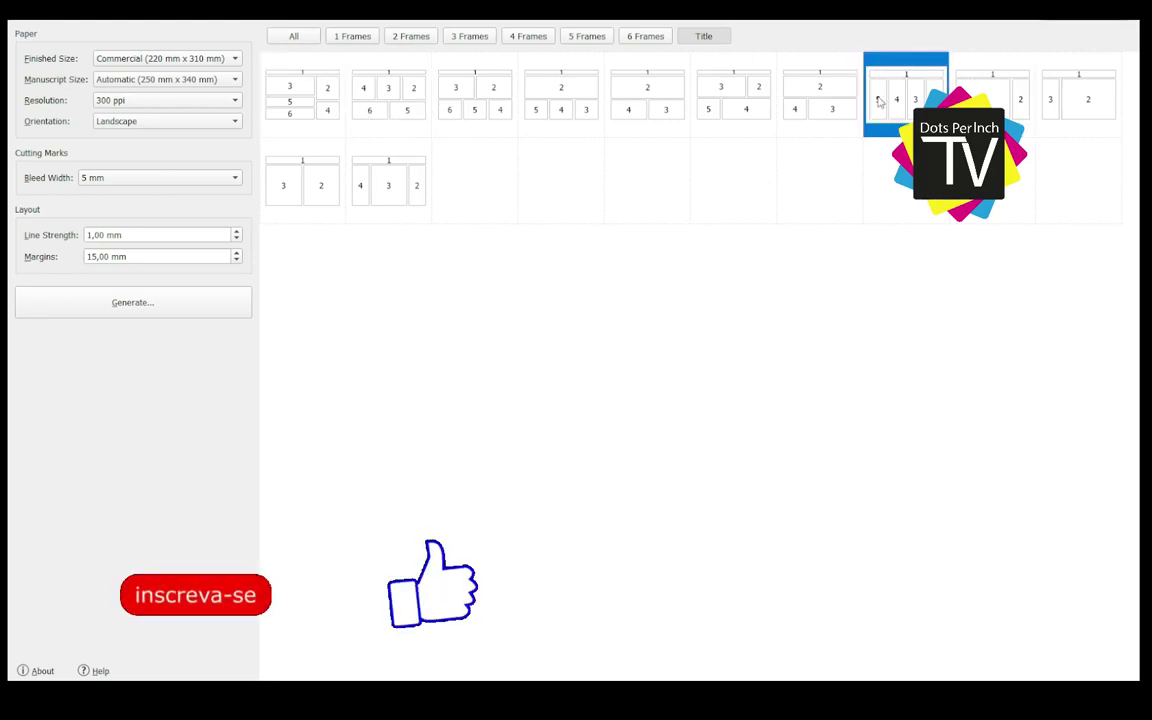
left_click(395, 105)
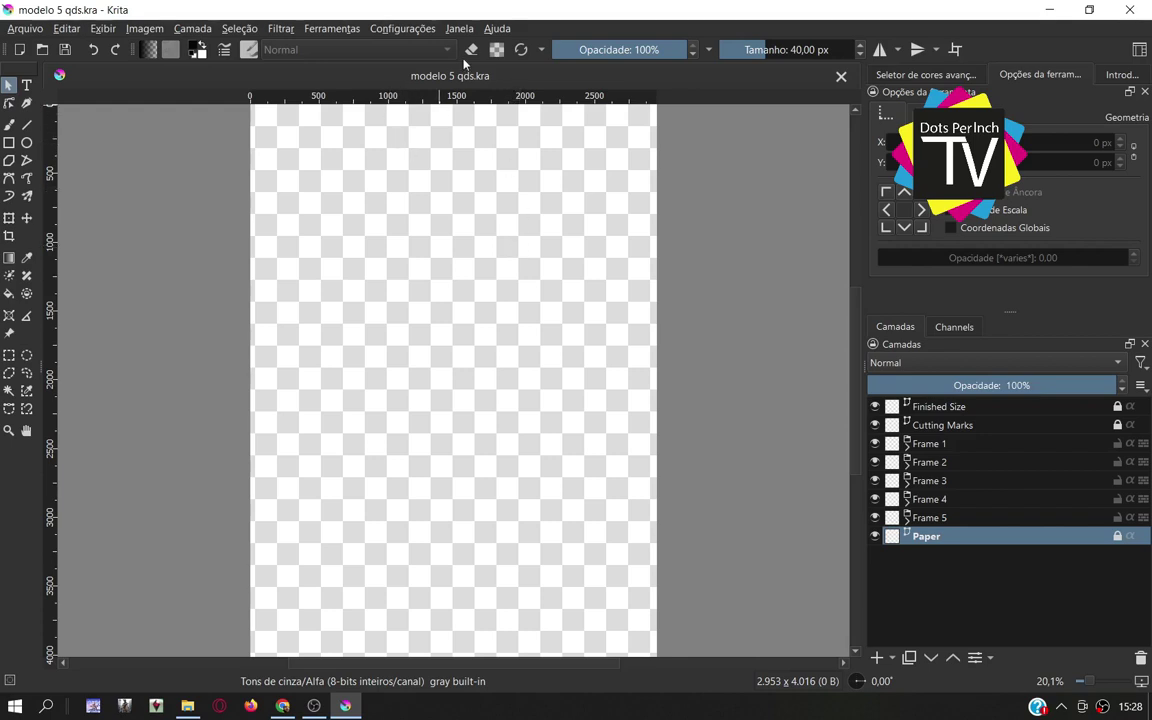
- Close modelo 5 qds.kra, reopen it from Recent Documents, then close it with Ctrl+W
left_click(838, 75)
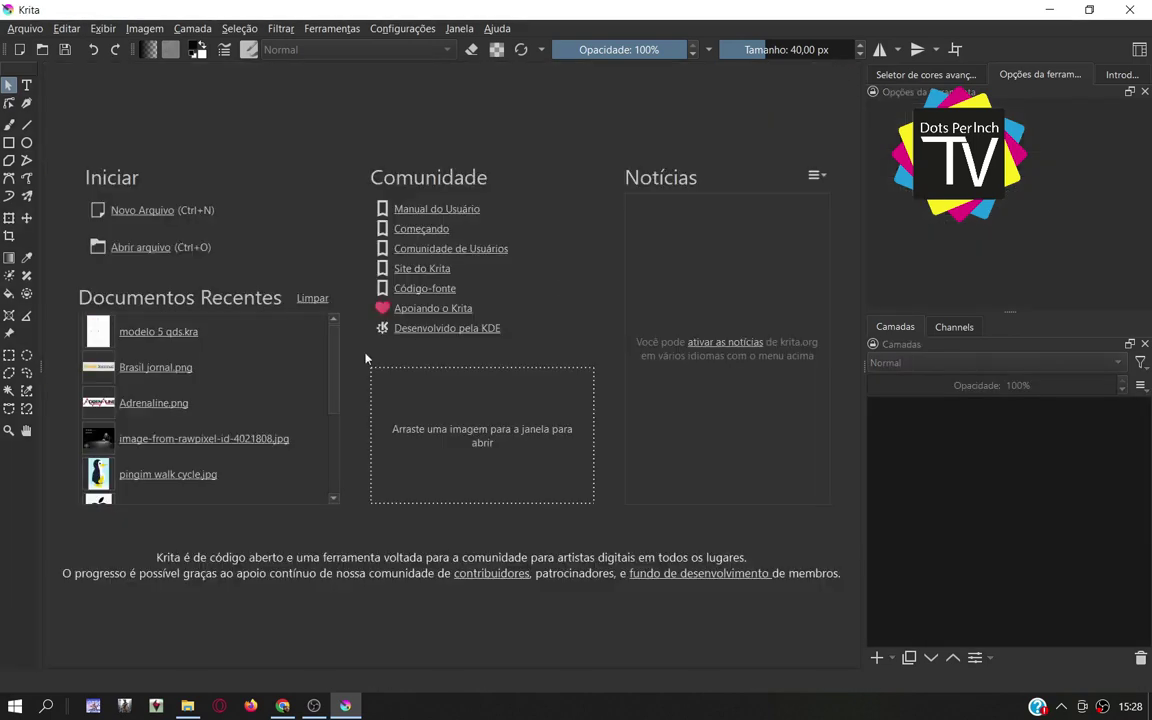
left_click(155, 331)
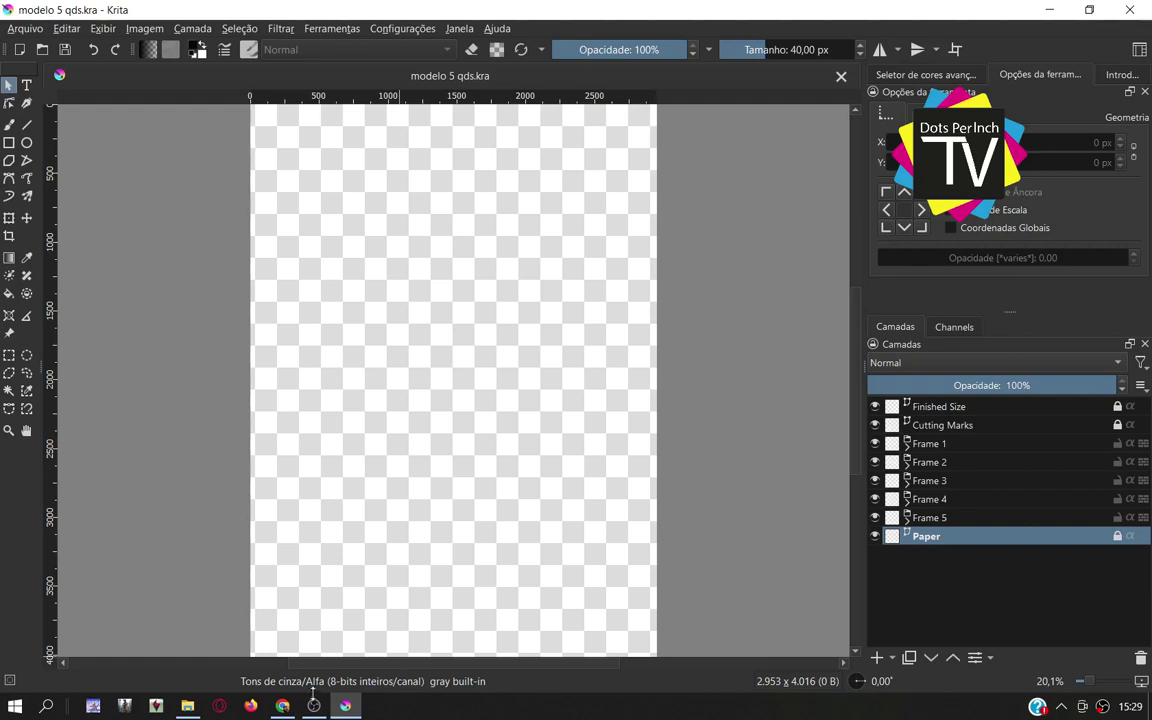
key("ctrl+w")
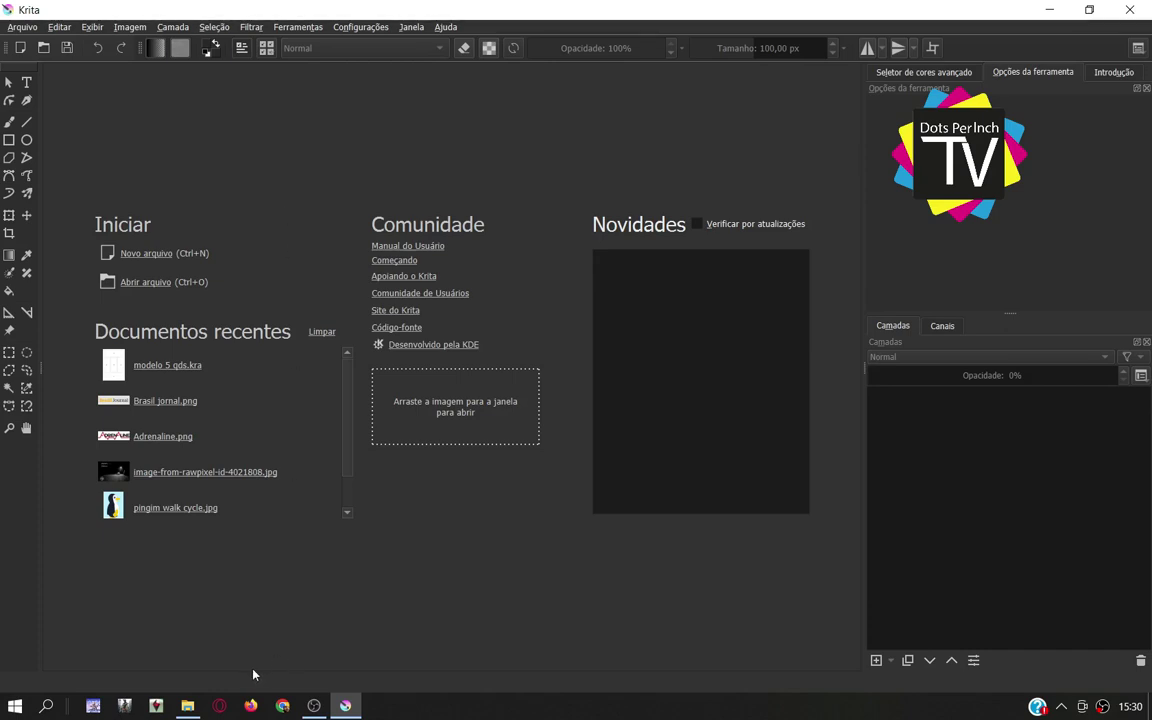
left_click(165, 365)
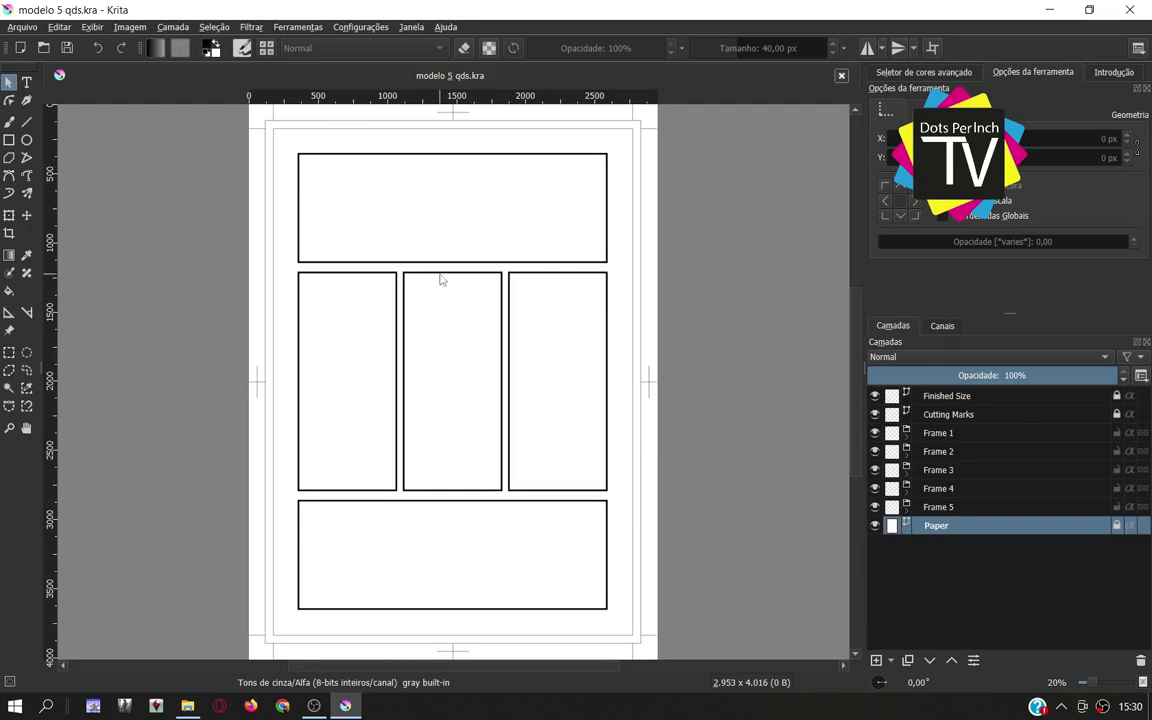
scroll(440, 280, "up", 1)
scroll(490, 207, "up", 1)
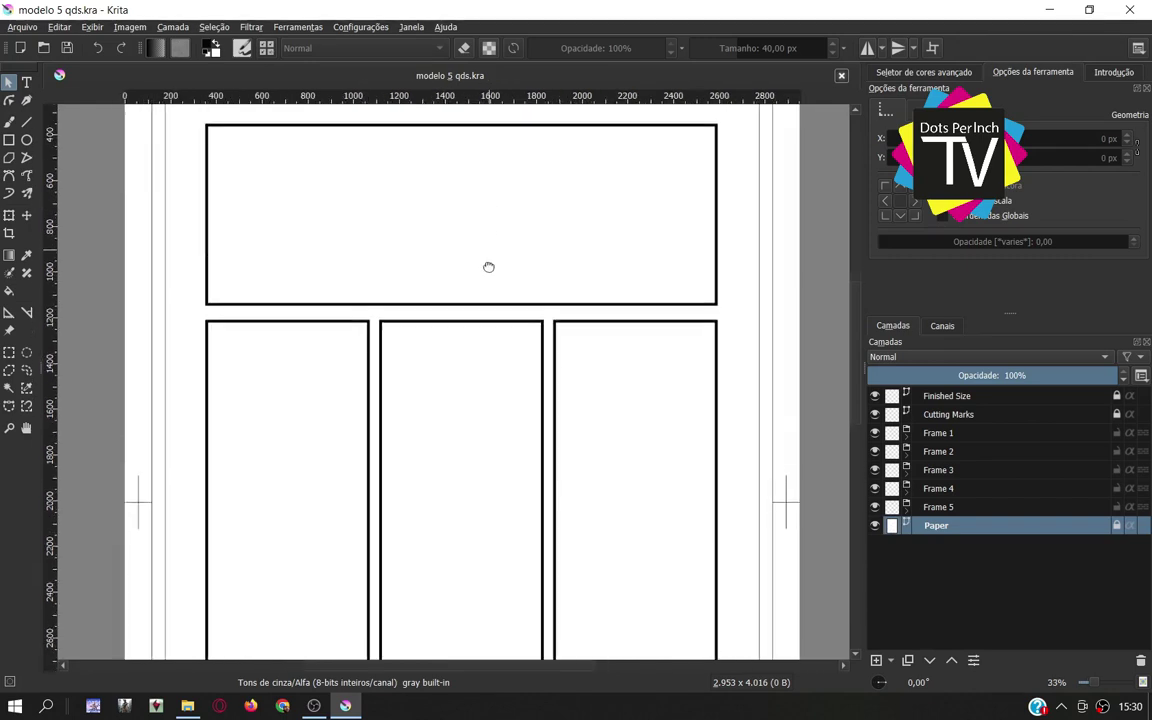
scroll(488, 265, "up", 3)
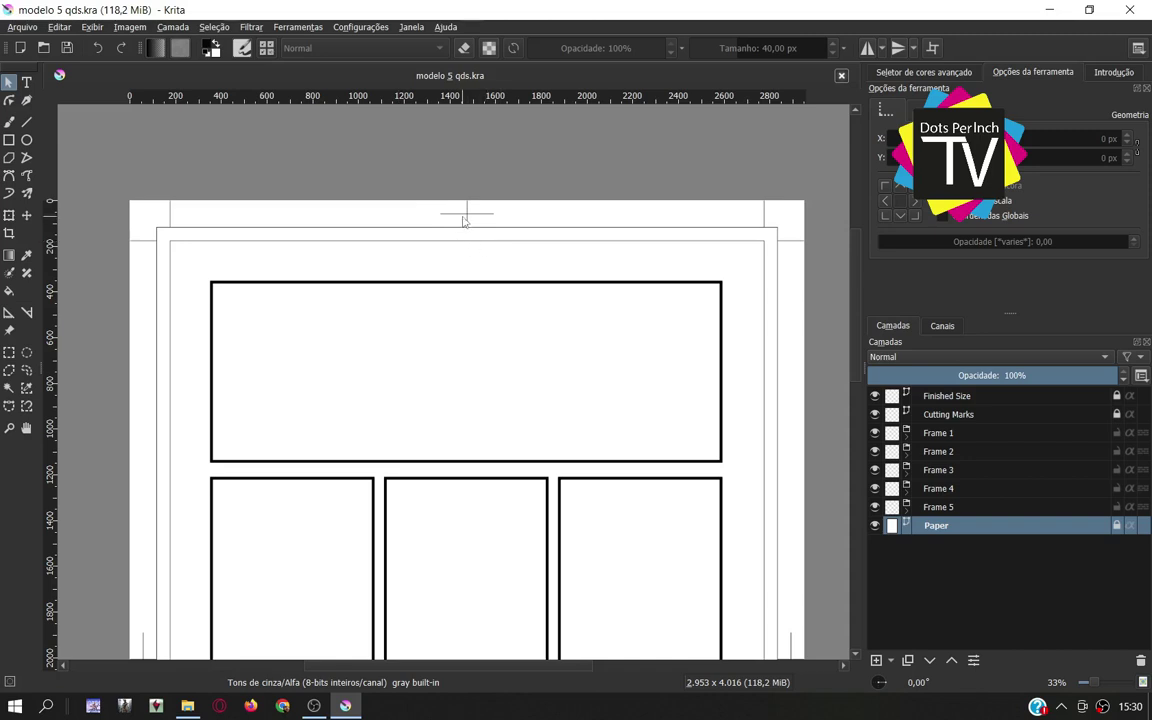
scroll(506, 429, "down", 4)
scroll(527, 447, "down", 1)
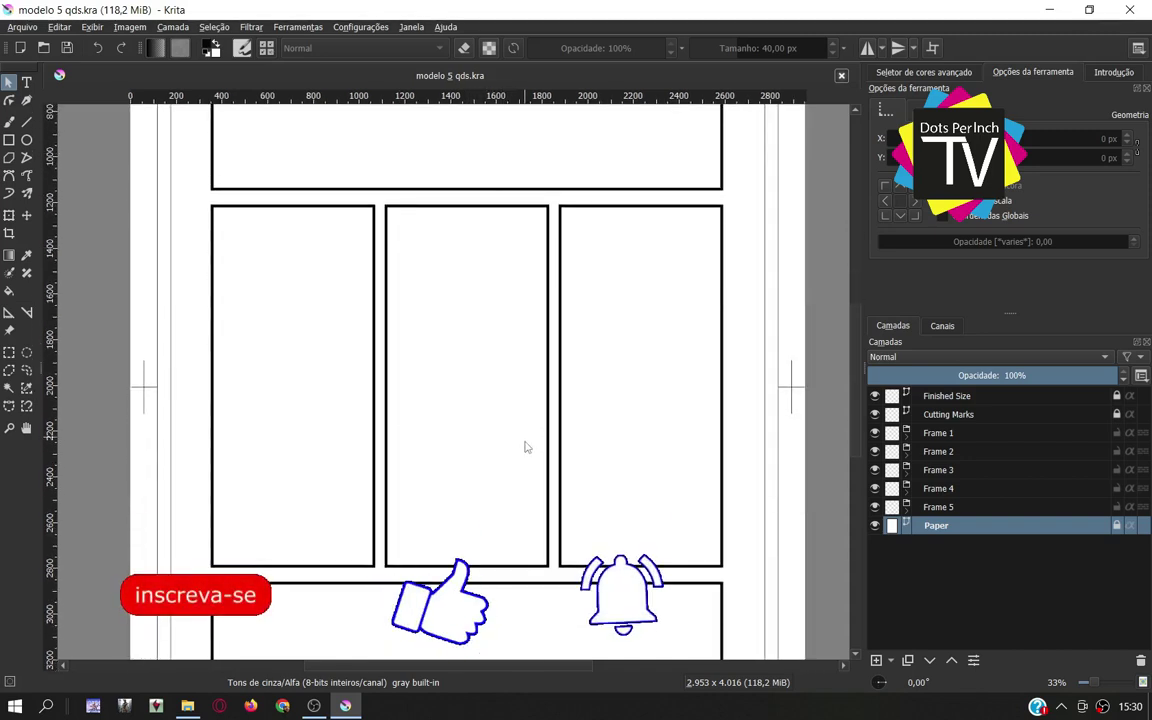
scroll(527, 447, "down", 1)
scroll(527, 357, "down", 4)
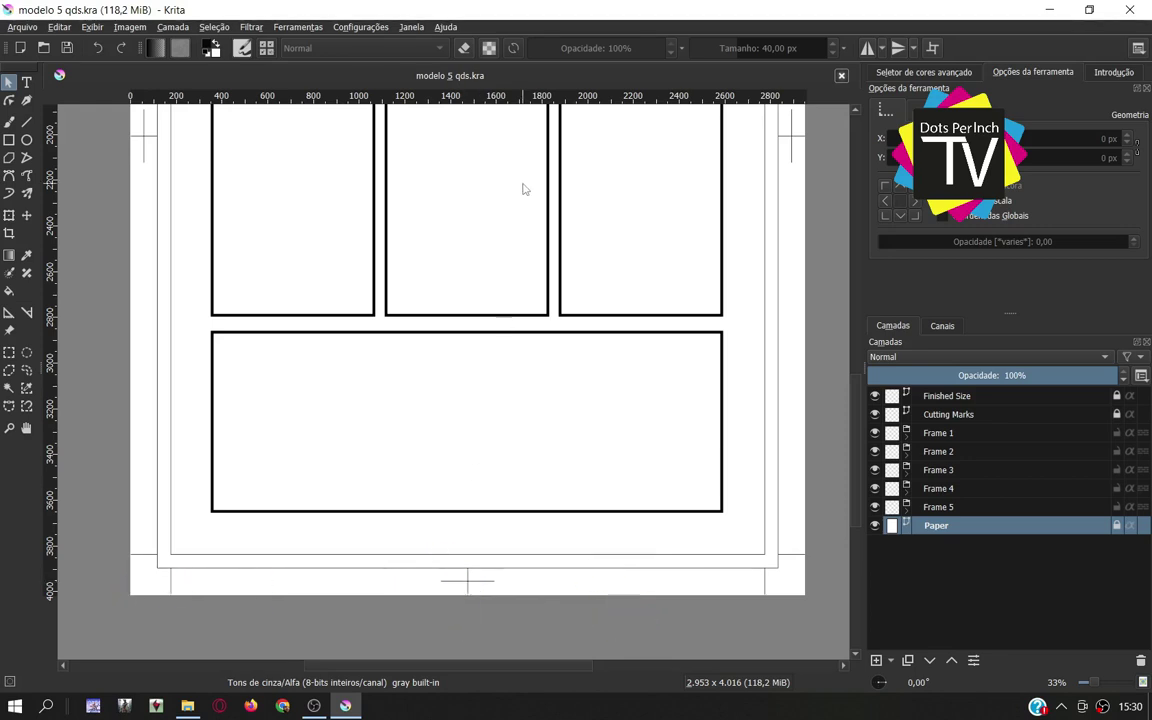
left_click_drag(515, 261, 509, 497)
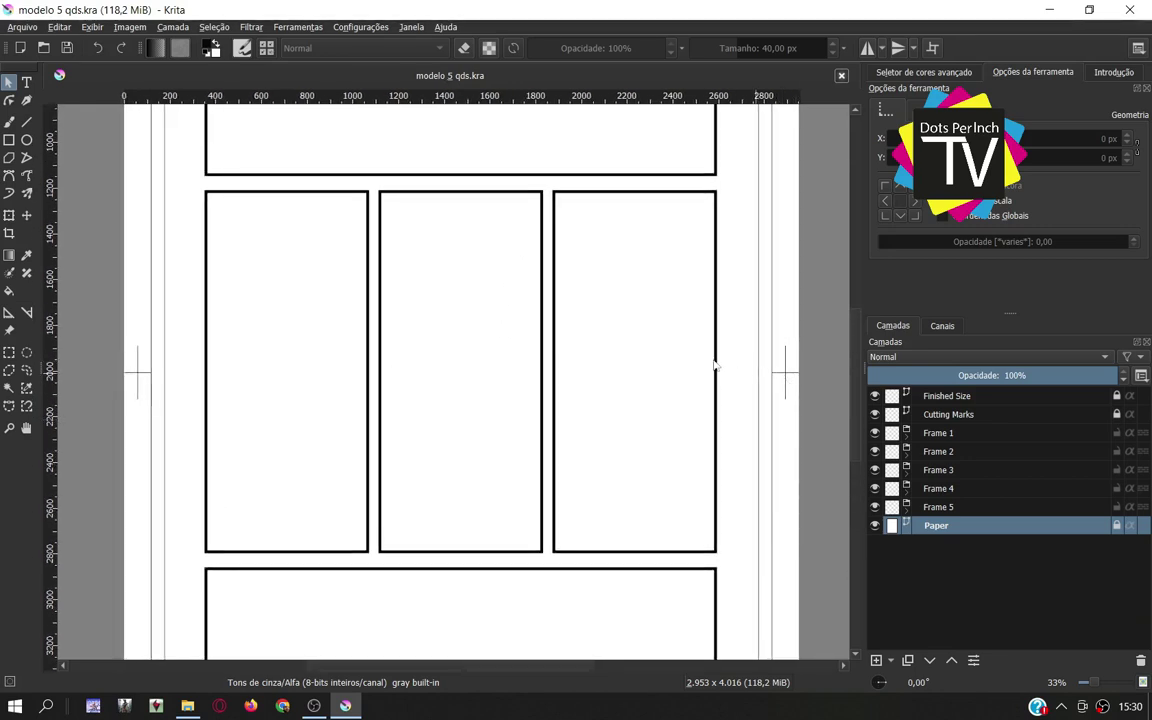
mouse_move(434, 215)
left_mouse_down()
mouse_move(443, 458)
mouse_move(454, 423)
left_mouse_up()
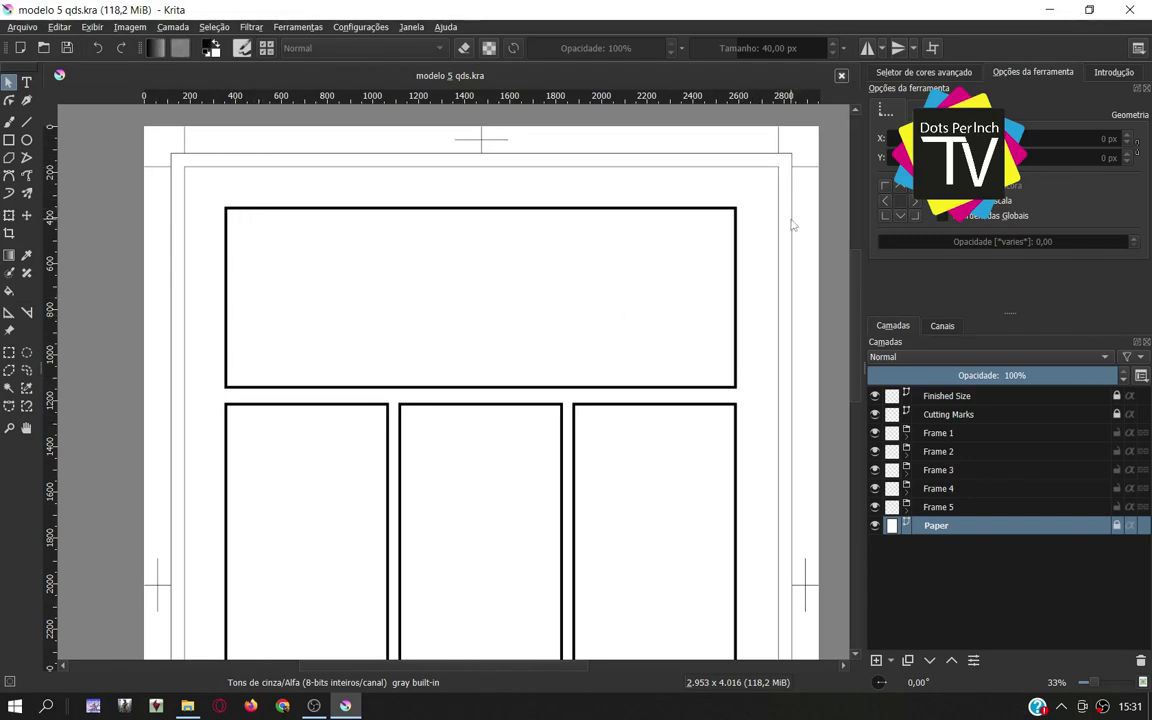
left_click_drag(754, 388, 729, 297)
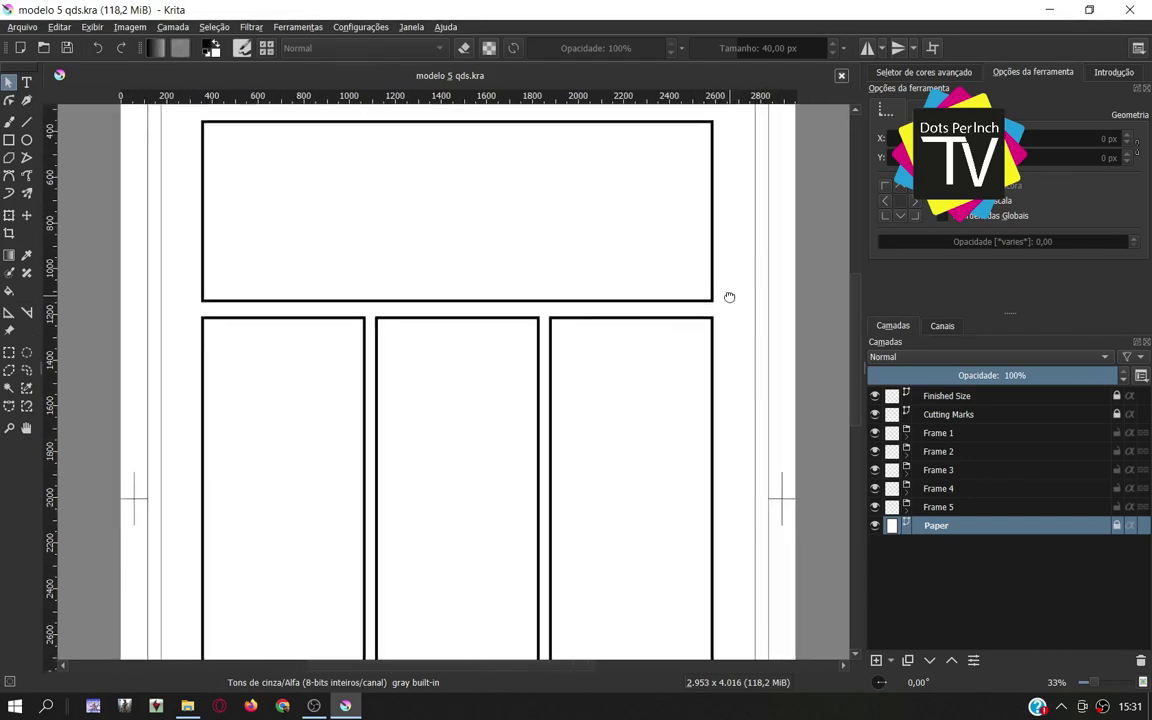
left_click_drag(702, 470, 697, 284)
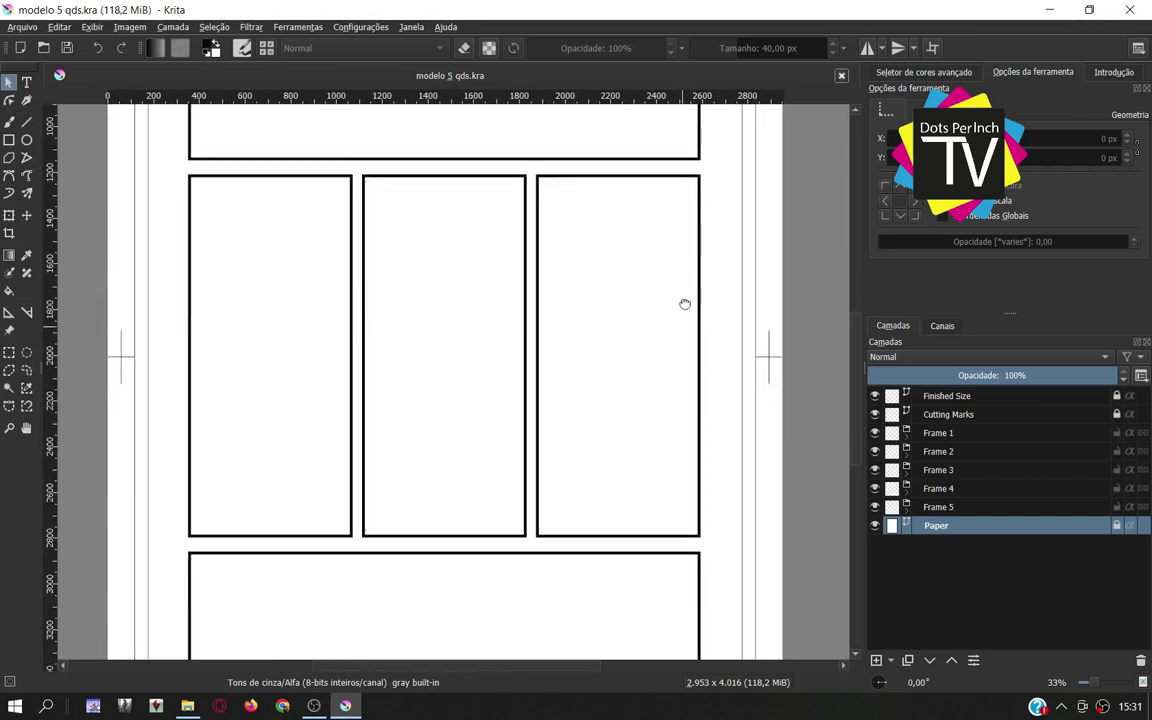
mouse_move(668, 481)
left_mouse_down()
mouse_move(681, 352)
mouse_move(671, 315)
left_mouse_up()
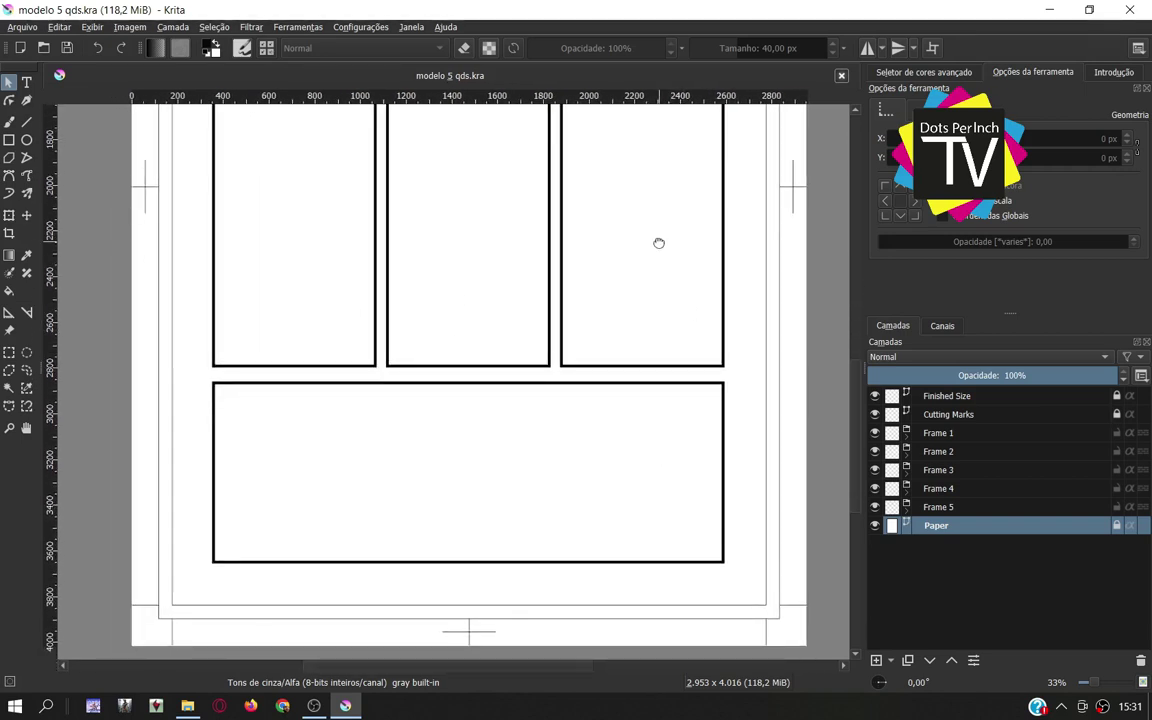
left_click_drag(659, 243, 676, 509)
left_click_drag(664, 440, 667, 342)
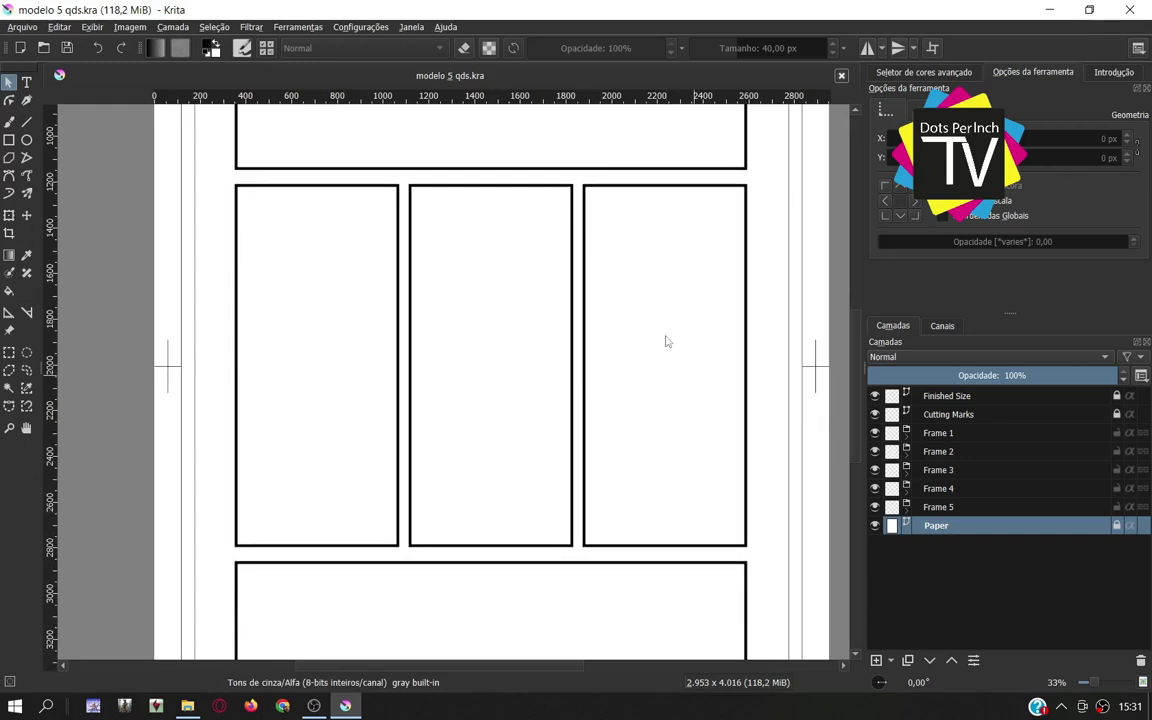
left_click_drag(522, 265, 555, 455)
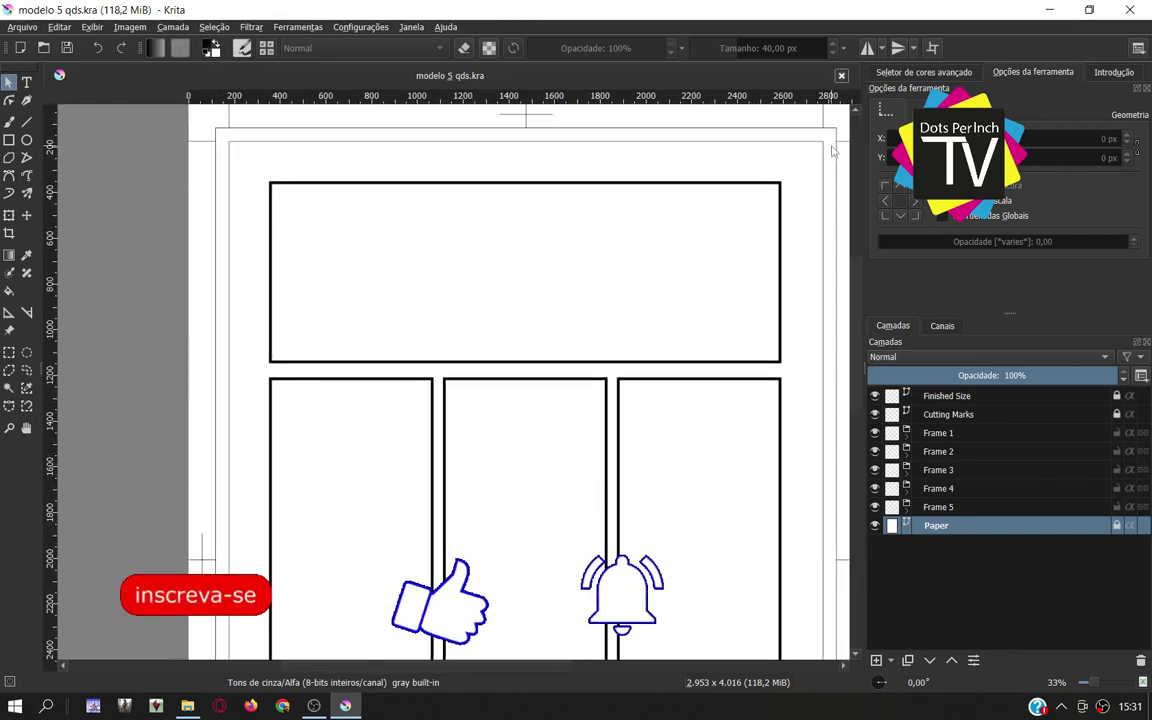
left_click_drag(787, 265, 741, 177)
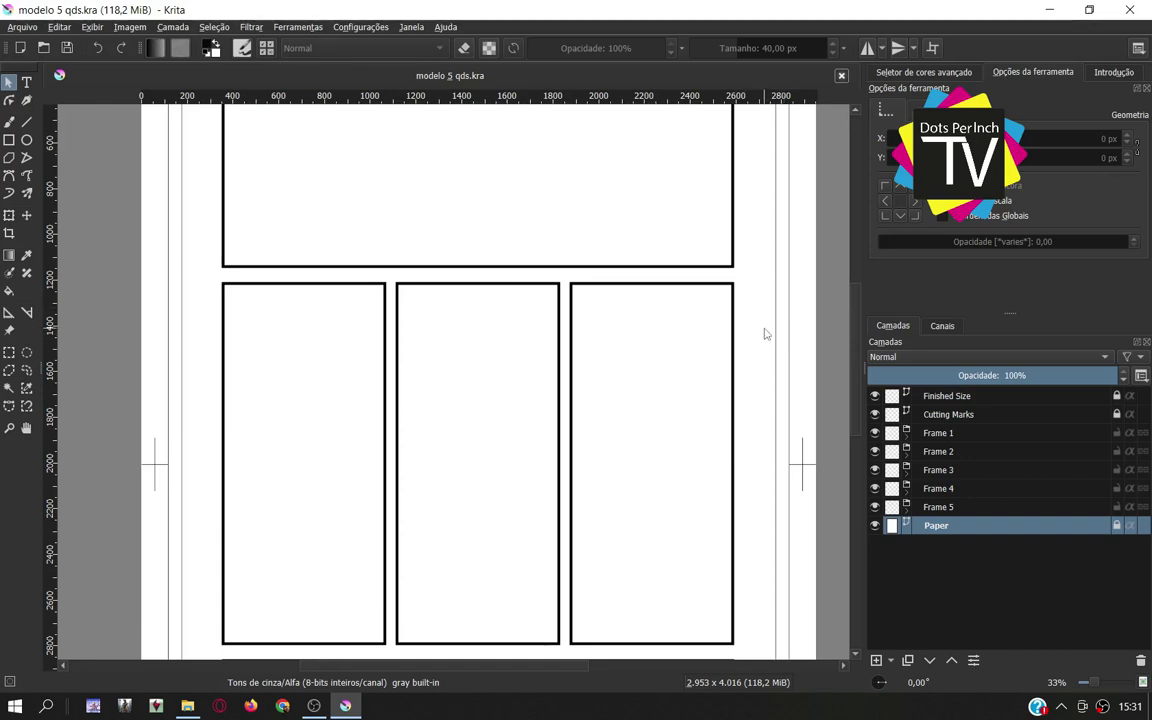
scroll(764, 332, "up", 3)
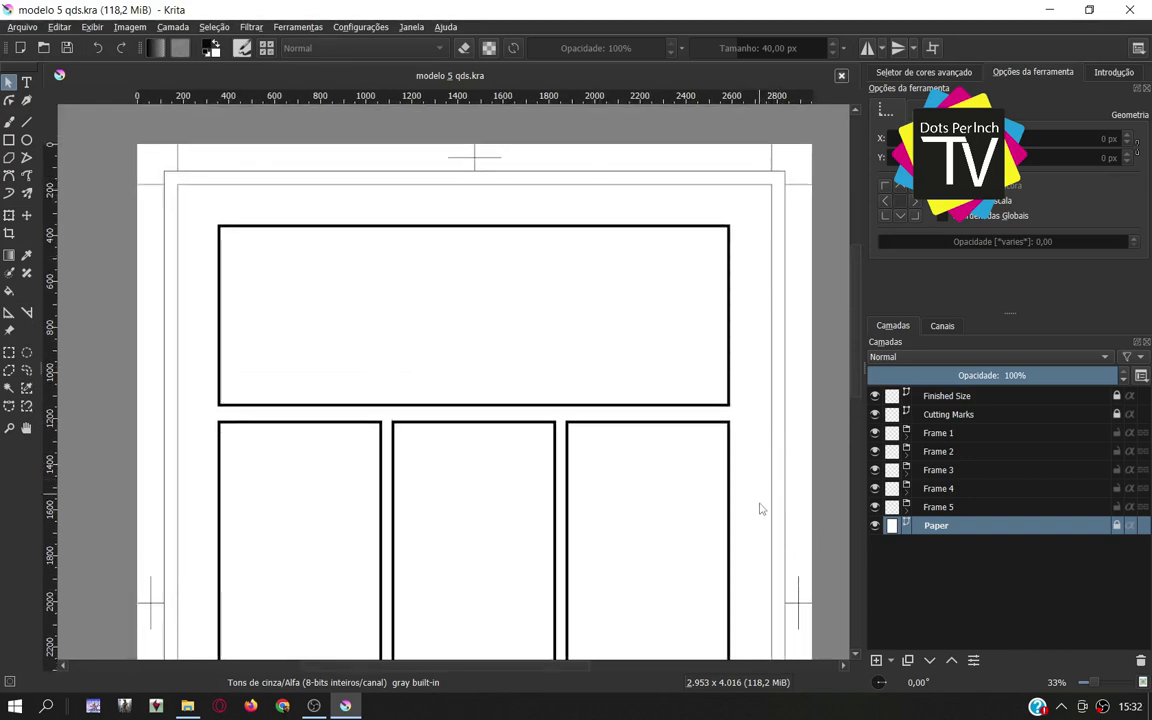
scroll(758, 480, "down", 2)
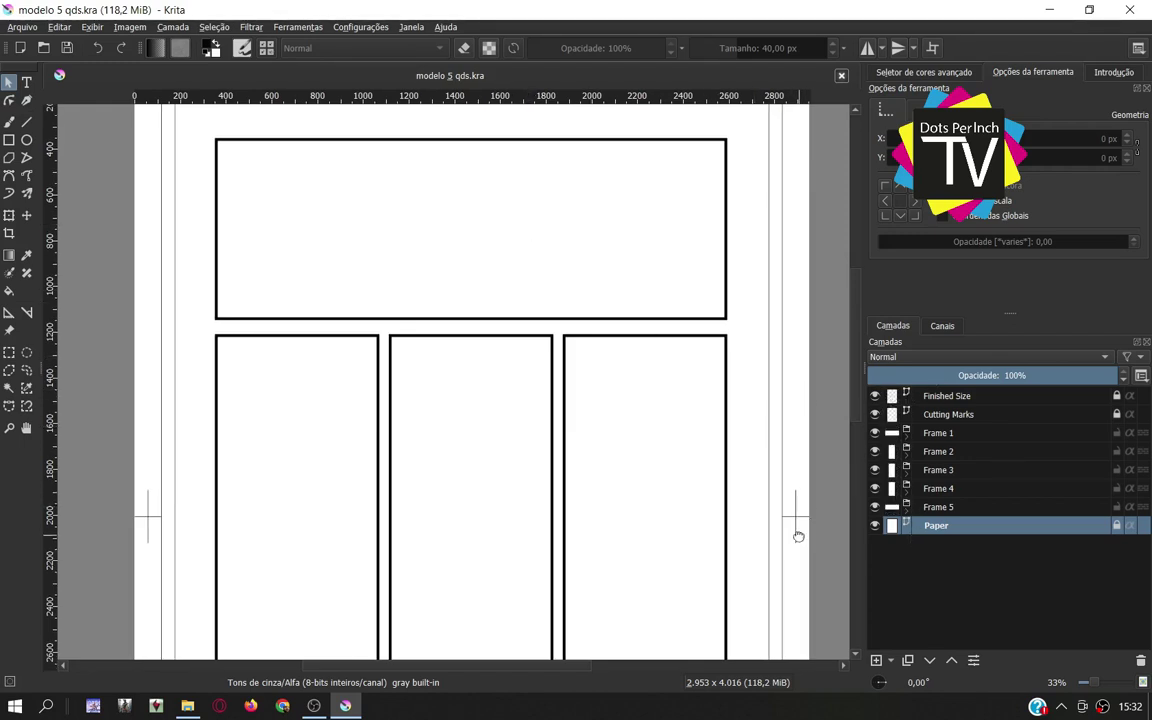
scroll(798, 536, "down", 5)
left_click(877, 528)
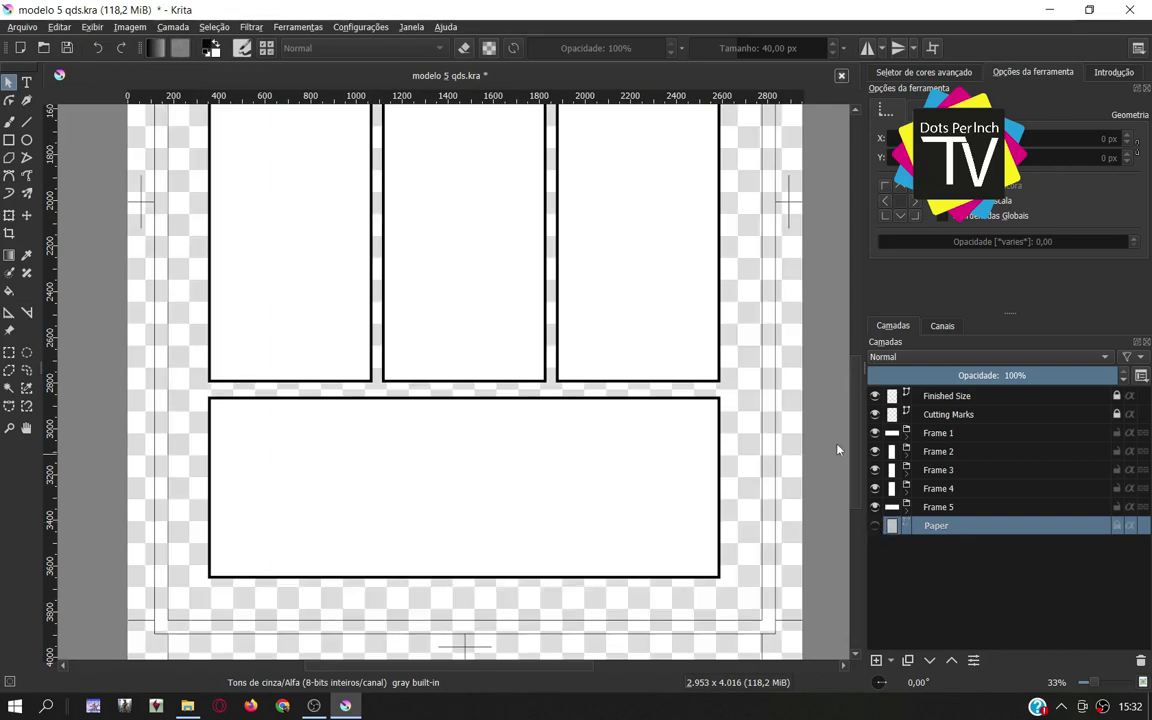
left_click(876, 527)
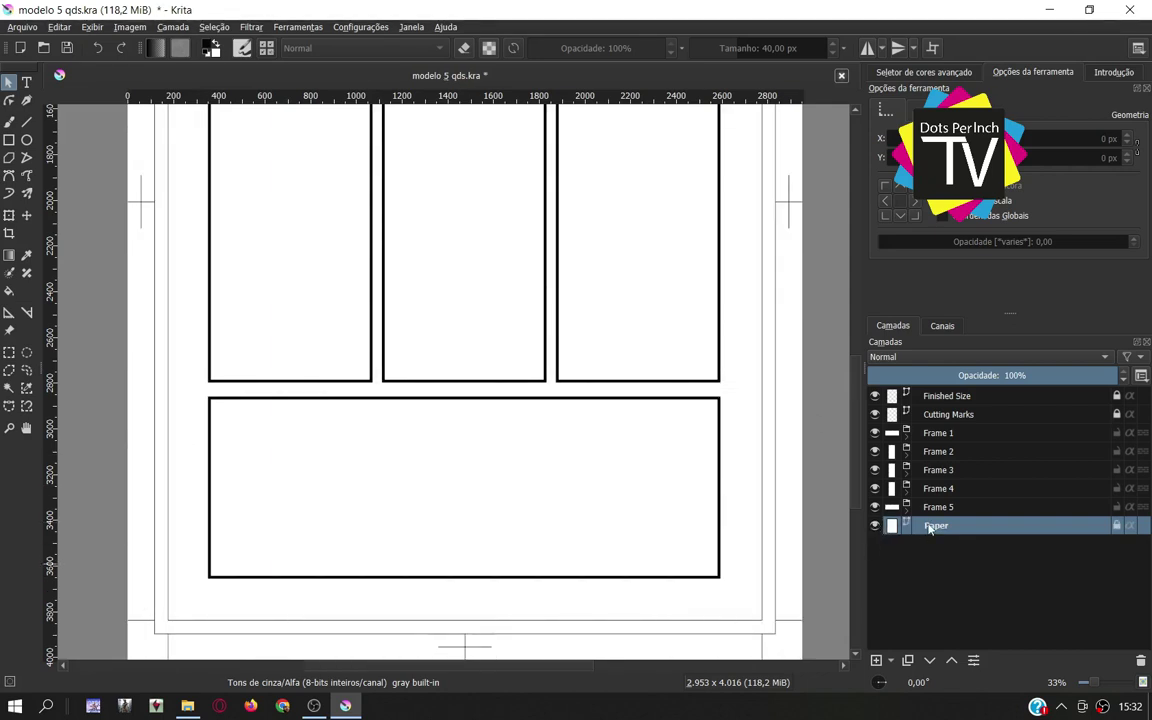
left_click(876, 526)
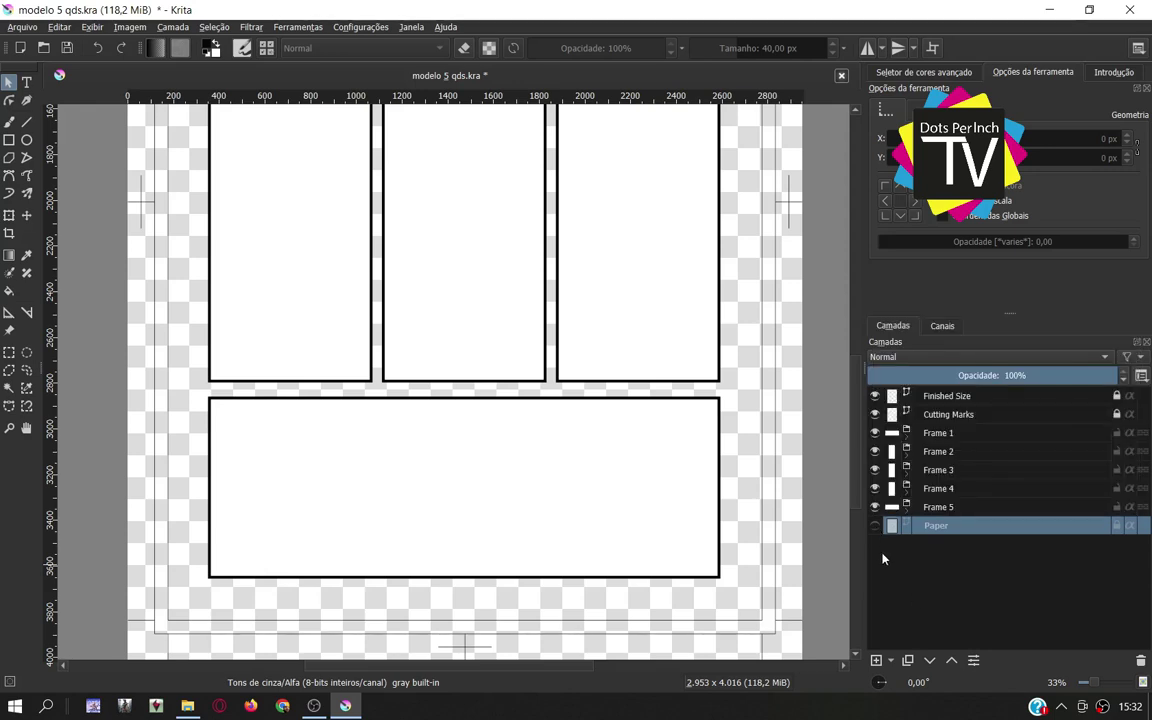
left_click(875, 525)
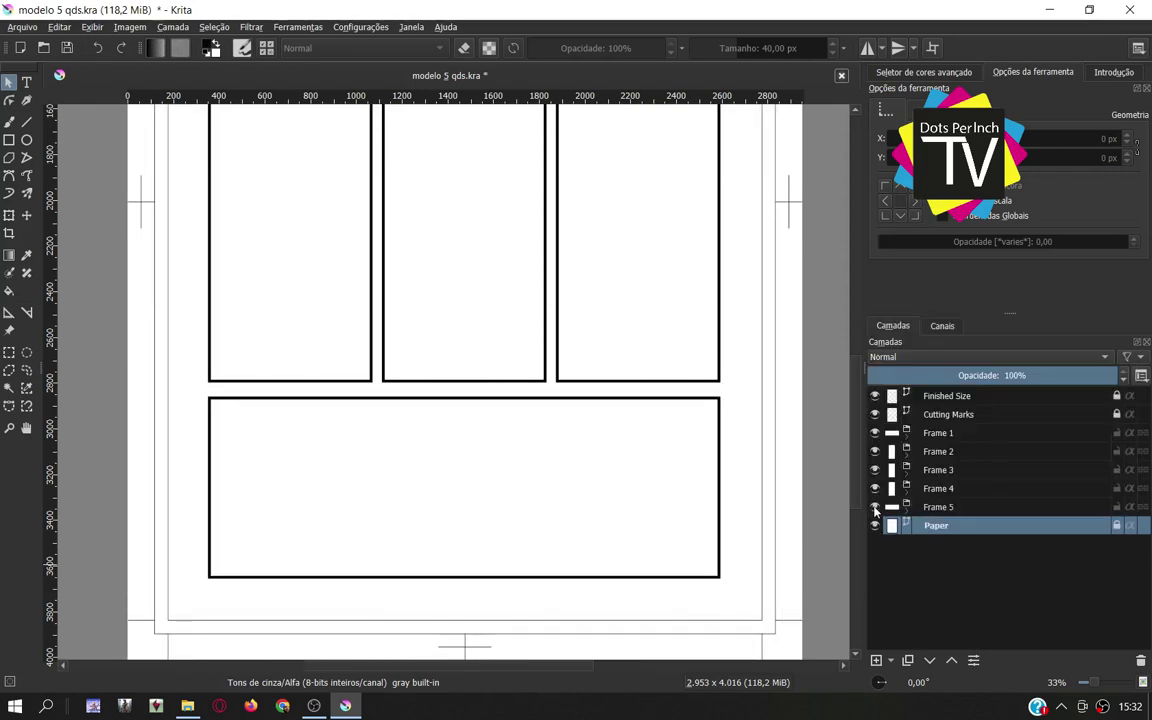
left_click(994, 507)
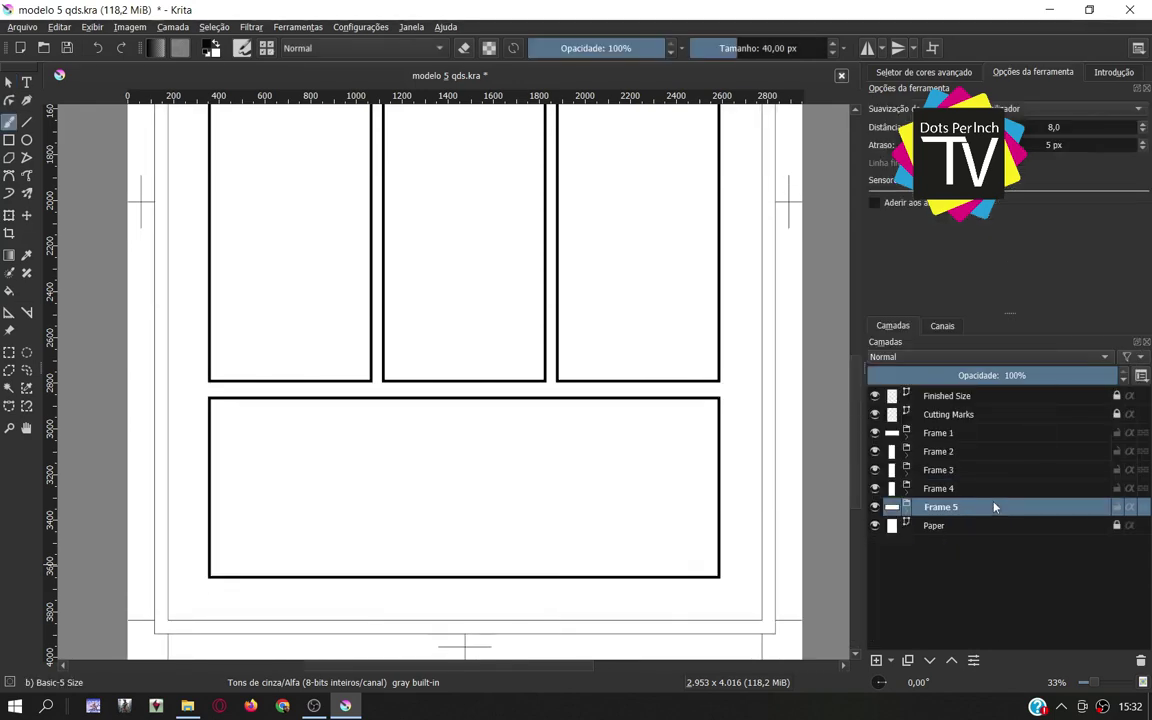
left_click(940, 433)
left_click_drag(568, 275, 584, 564)
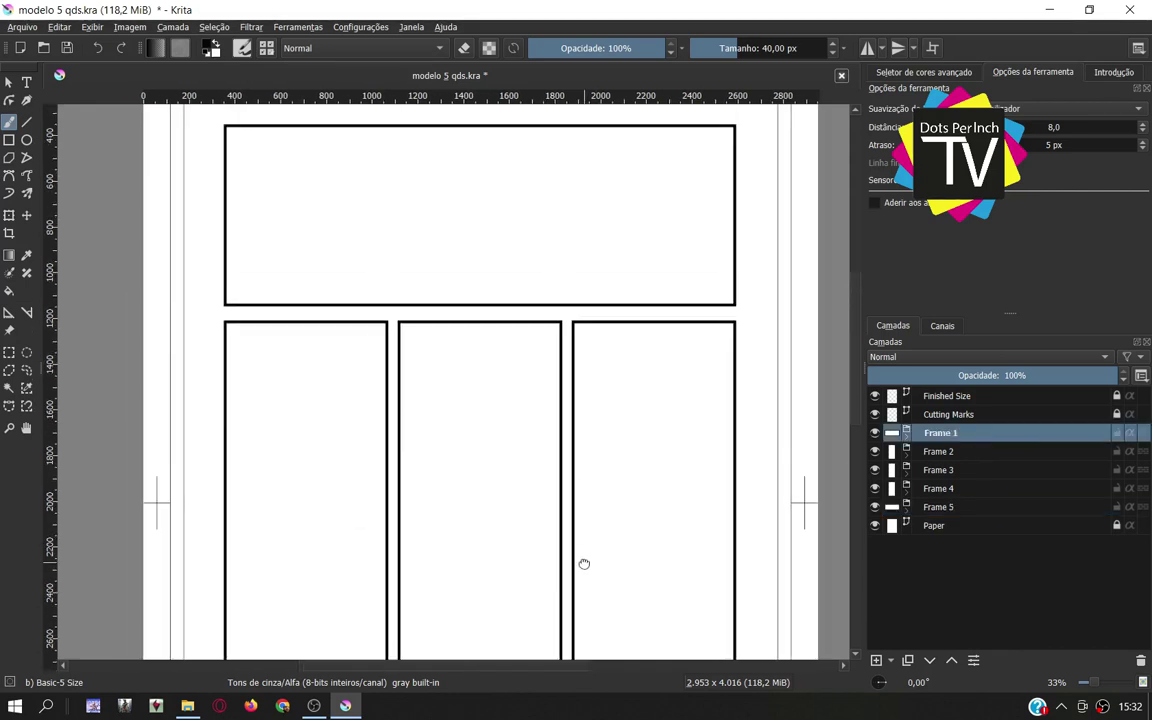
left_click_drag(467, 168, 397, 251)
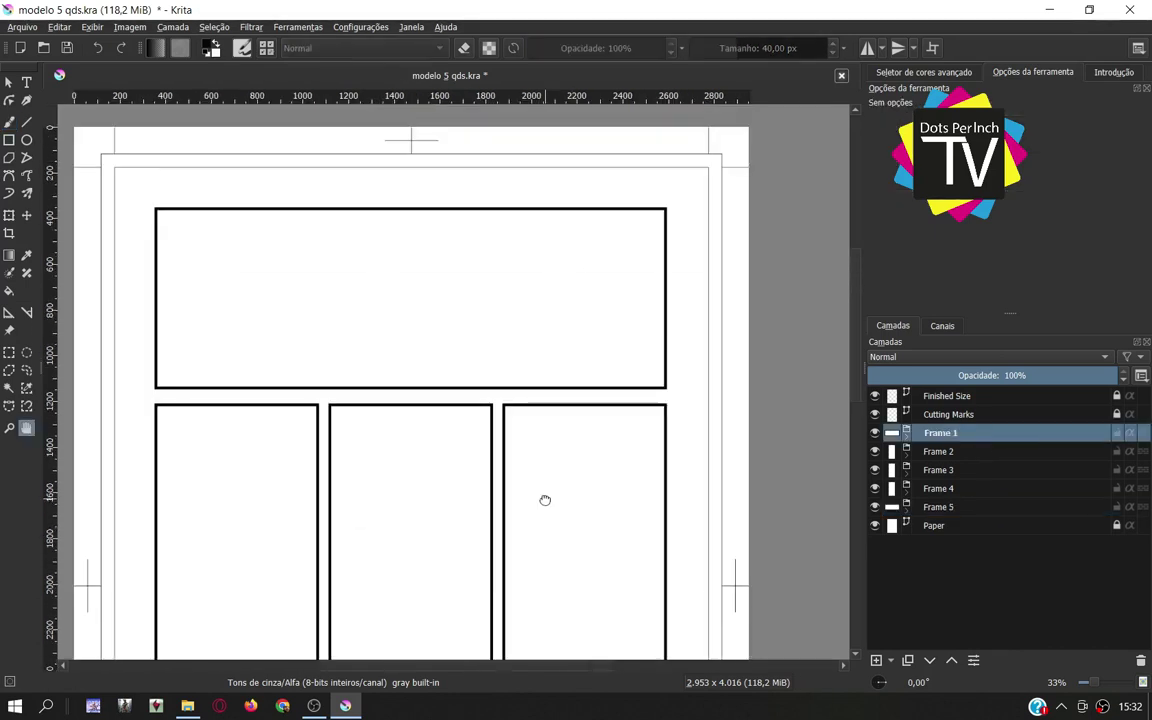
left_click(875, 507)
left_click(875, 433)
mouse_move(365, 467)
left_mouse_down()
mouse_move(362, 244)
mouse_move(455, 231)
mouse_move(360, 368)
mouse_move(358, 540)
mouse_move(378, 568)
left_mouse_up()
left_click(875, 433)
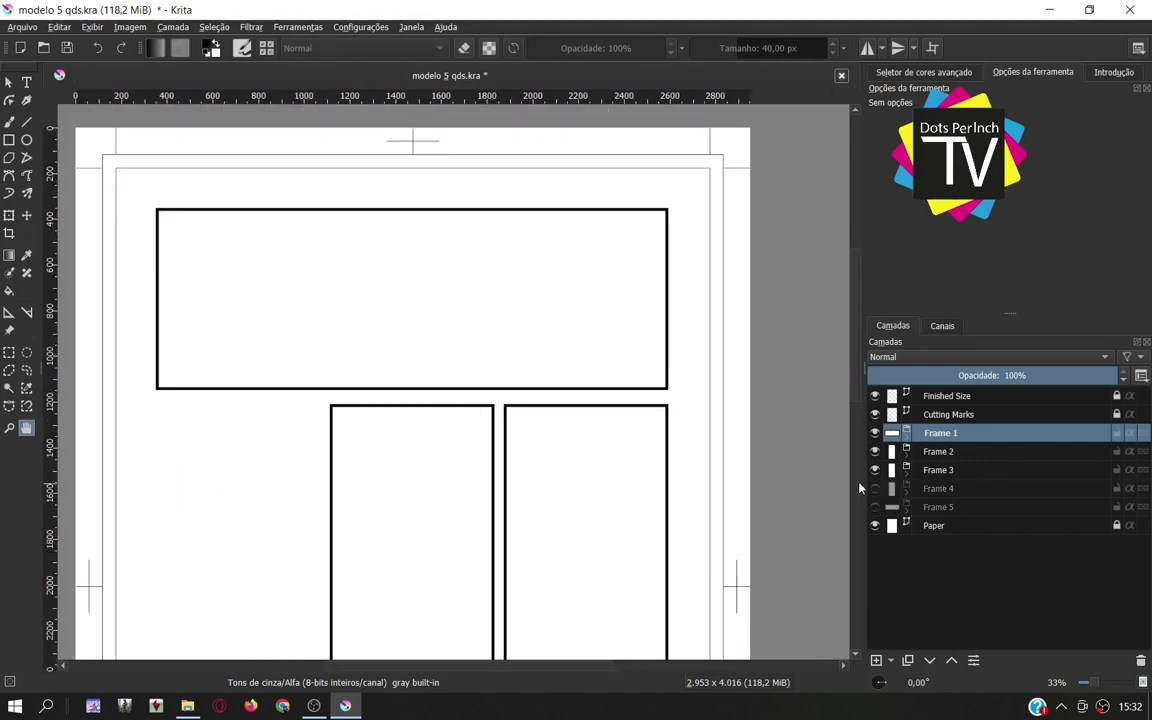
left_click(875, 507)
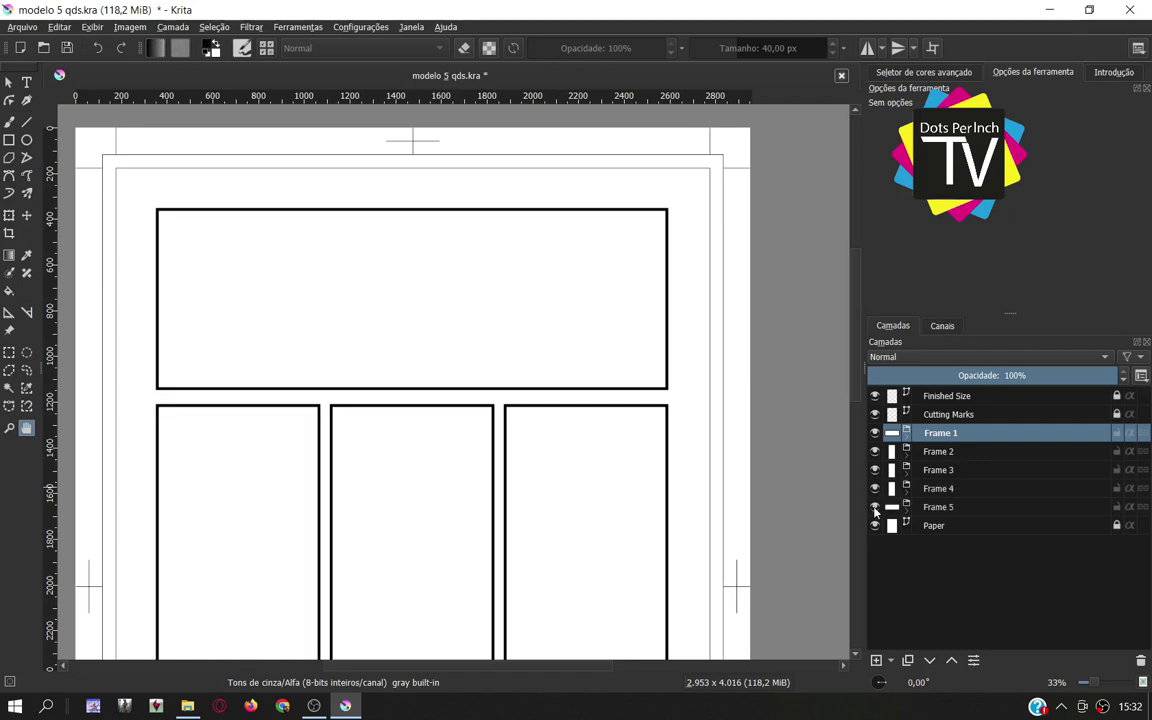
mouse_move(393, 580)
left_mouse_down()
mouse_move(386, 316)
mouse_move(414, 509)
mouse_move(452, 572)
mouse_move(449, 543)
left_mouse_up()
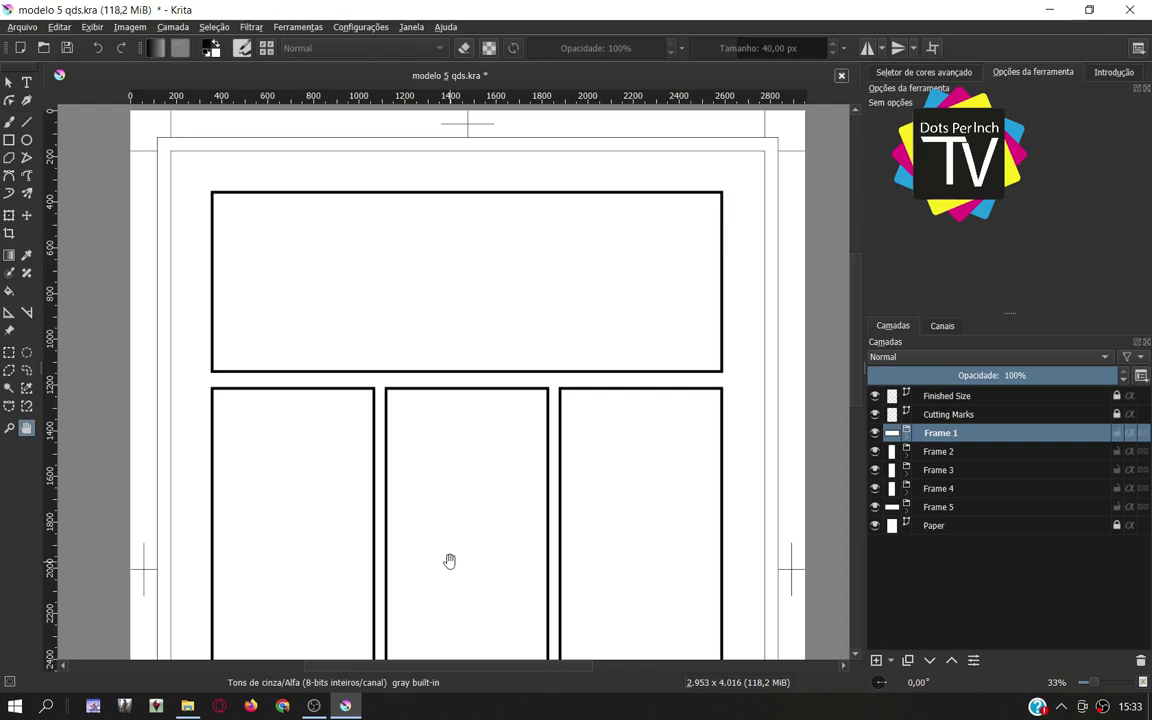
mouse_move(449, 561)
left_mouse_down()
mouse_move(429, 364)
mouse_move(451, 484)
left_mouse_up()
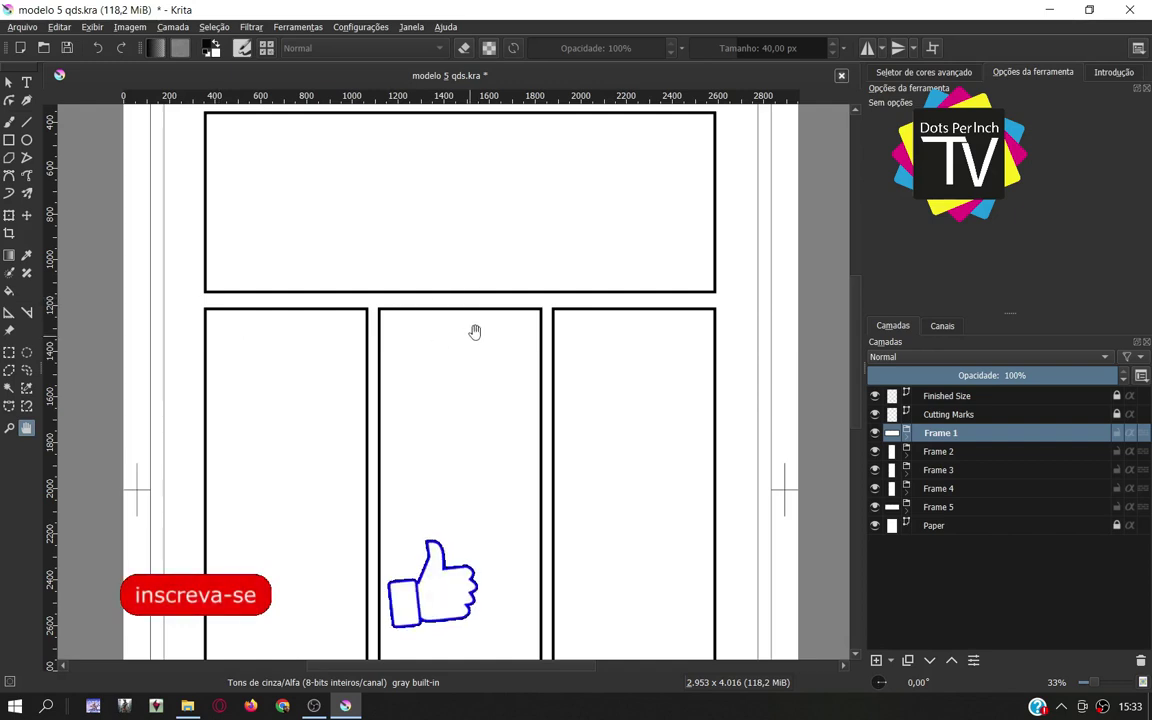
left_click_drag(488, 524, 481, 244)
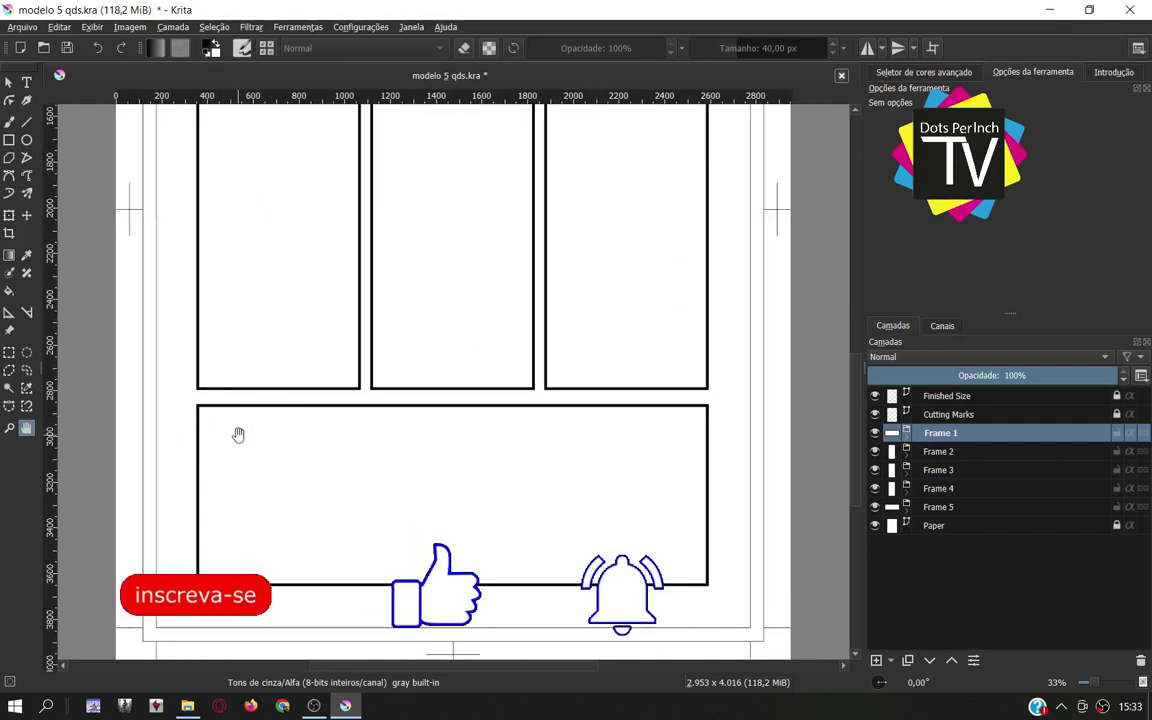
scroll(442, 357, "up", 1)
scroll(442, 357, "up", 5)
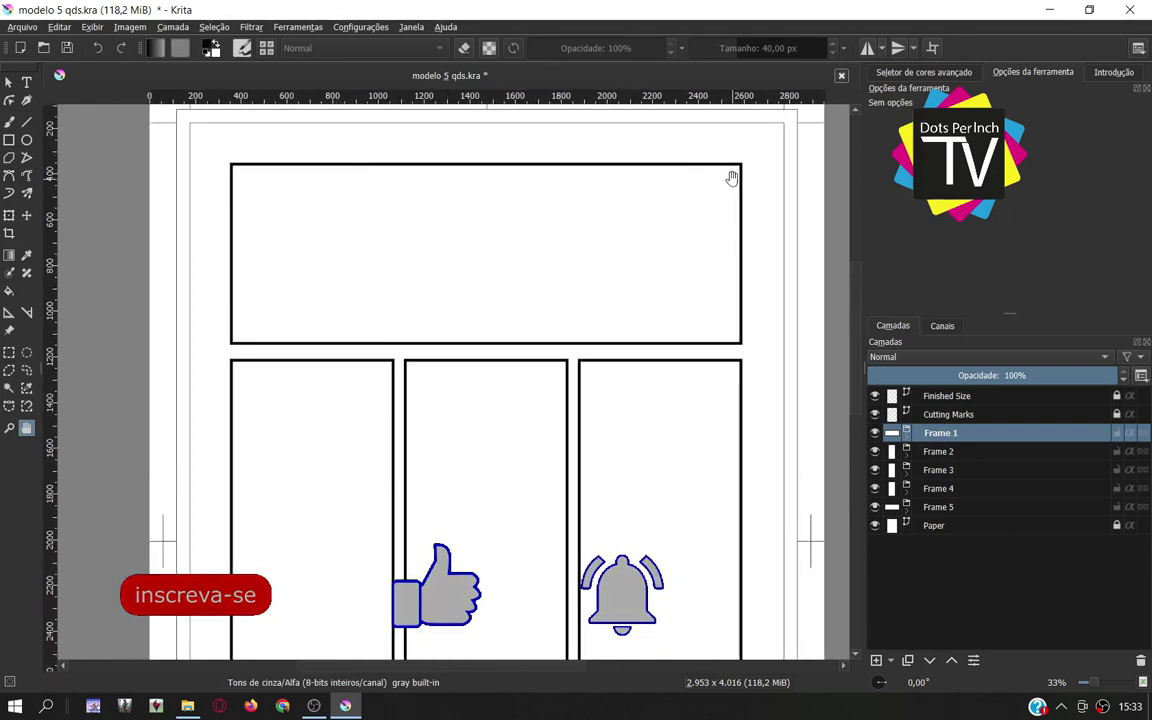
left_click_drag(411, 531, 416, 260)
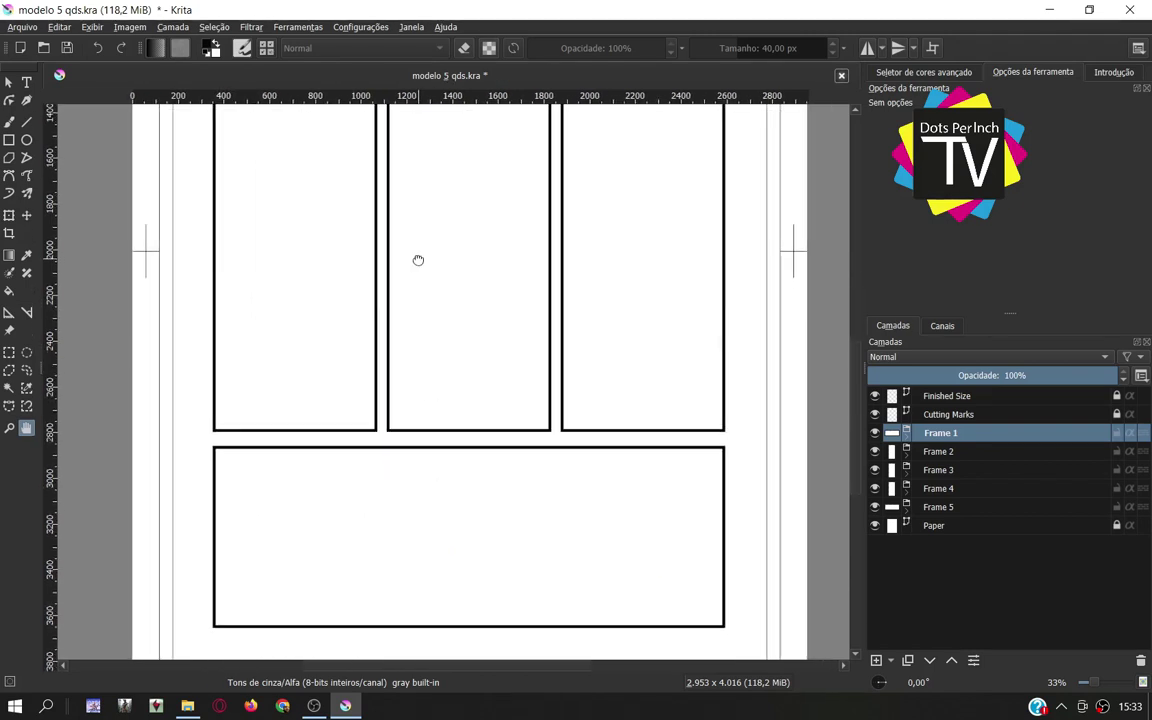
scroll(614, 419, "down", 1, "ctrl")
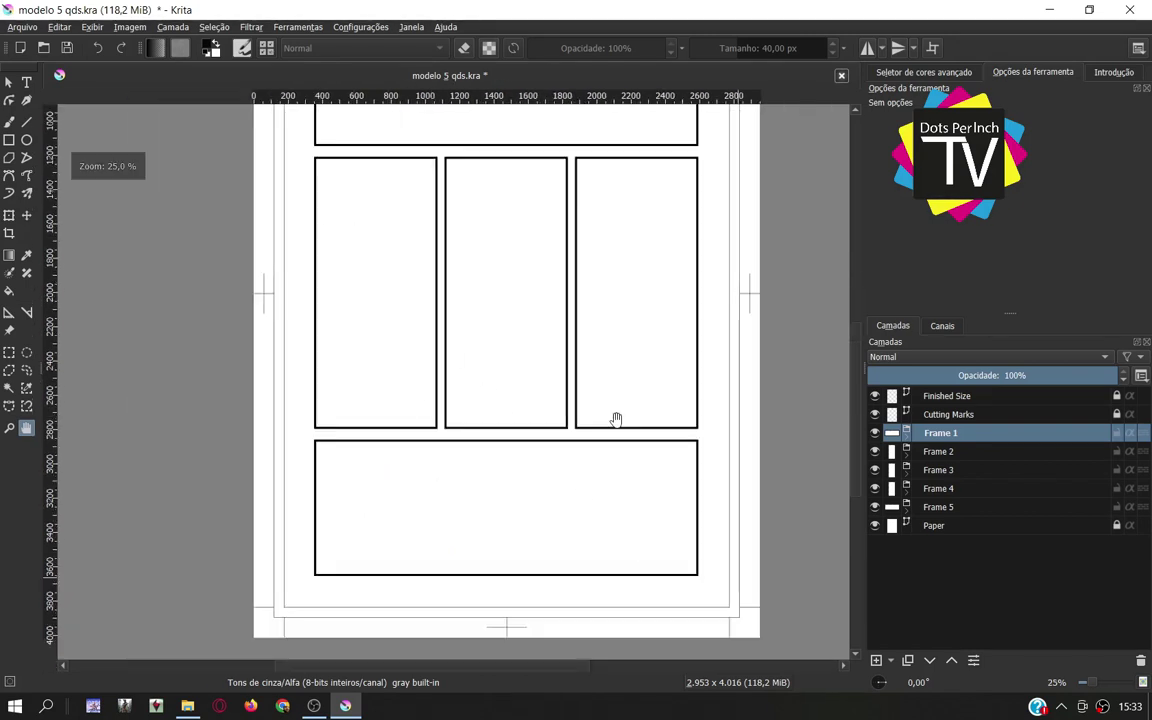
scroll(581, 172, "up", 2)
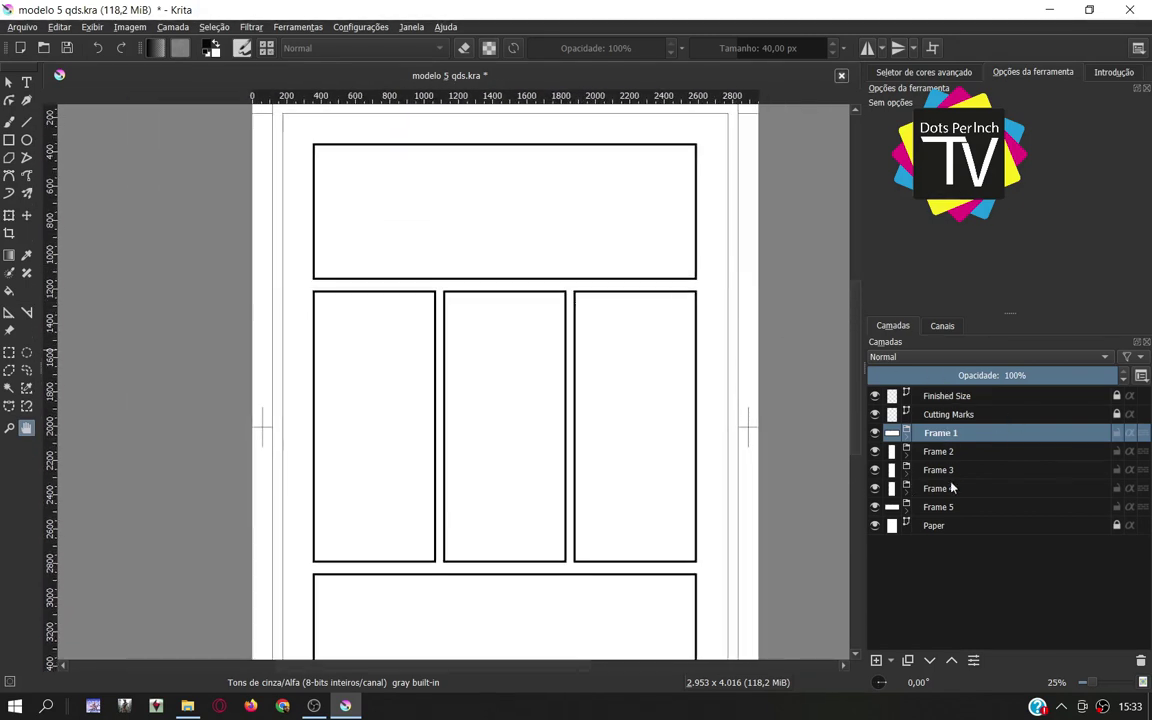
left_click(875, 433)
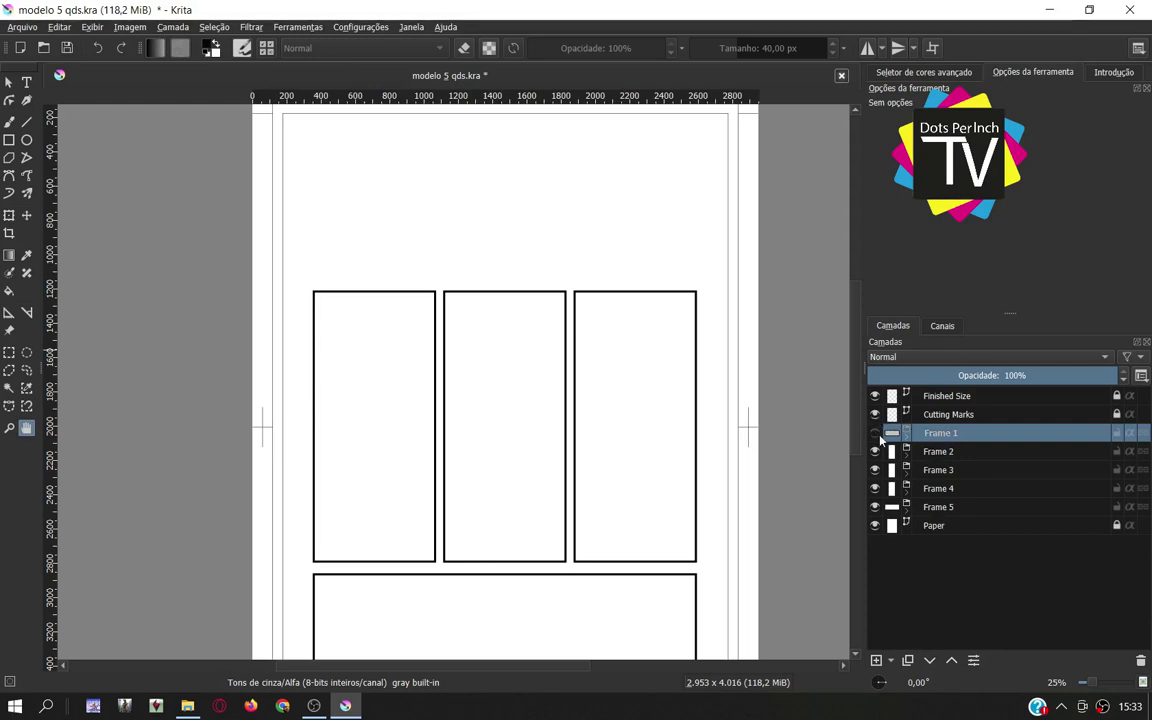
left_click(875, 451)
left_click(875, 470)
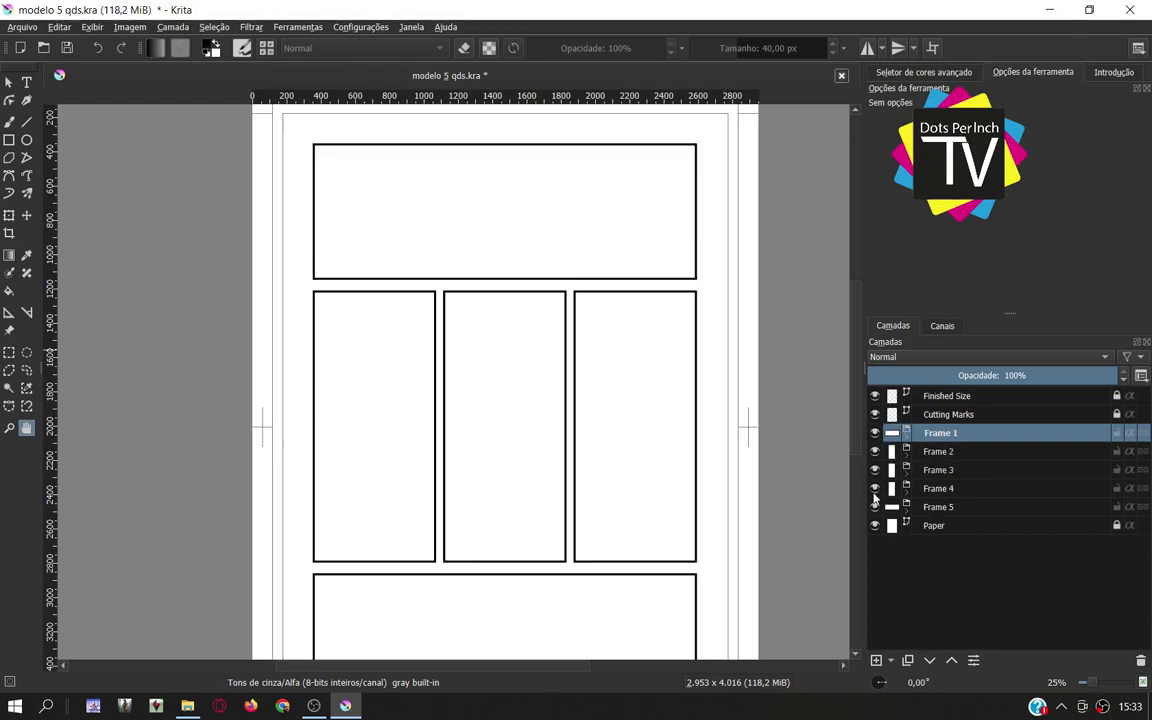
left_click(875, 488)
left_click(875, 507)
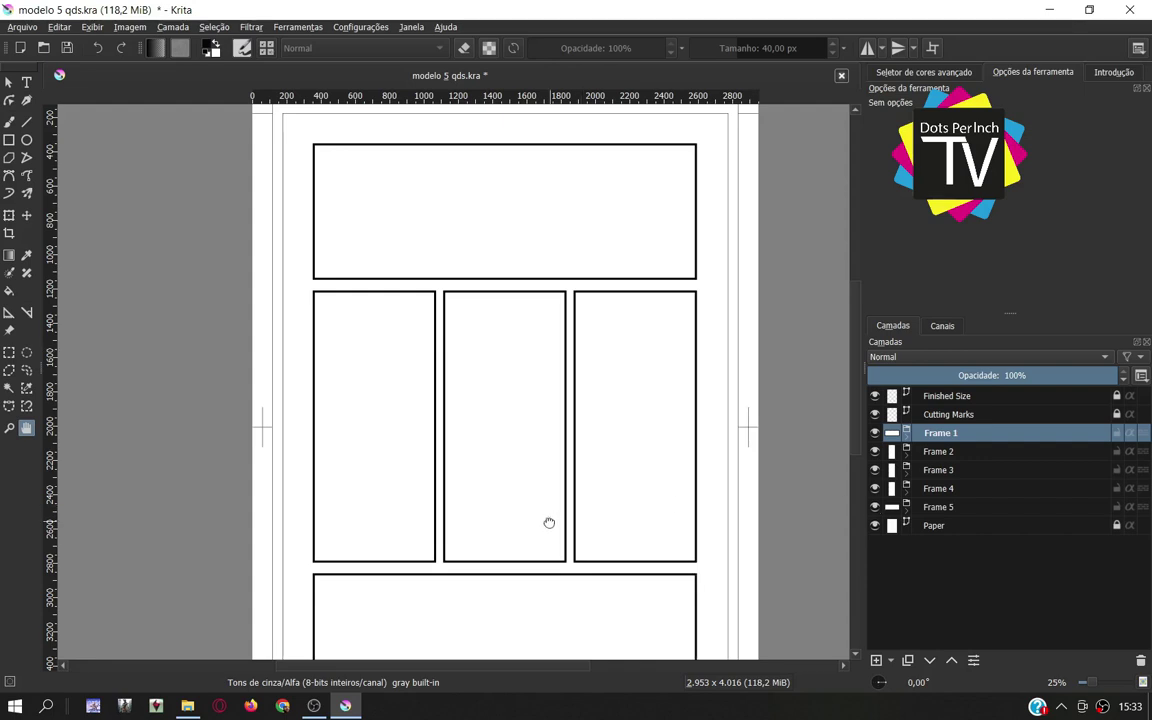
mouse_move(548, 522)
left_mouse_down()
mouse_move(511, 337)
mouse_move(563, 529)
left_mouse_up()
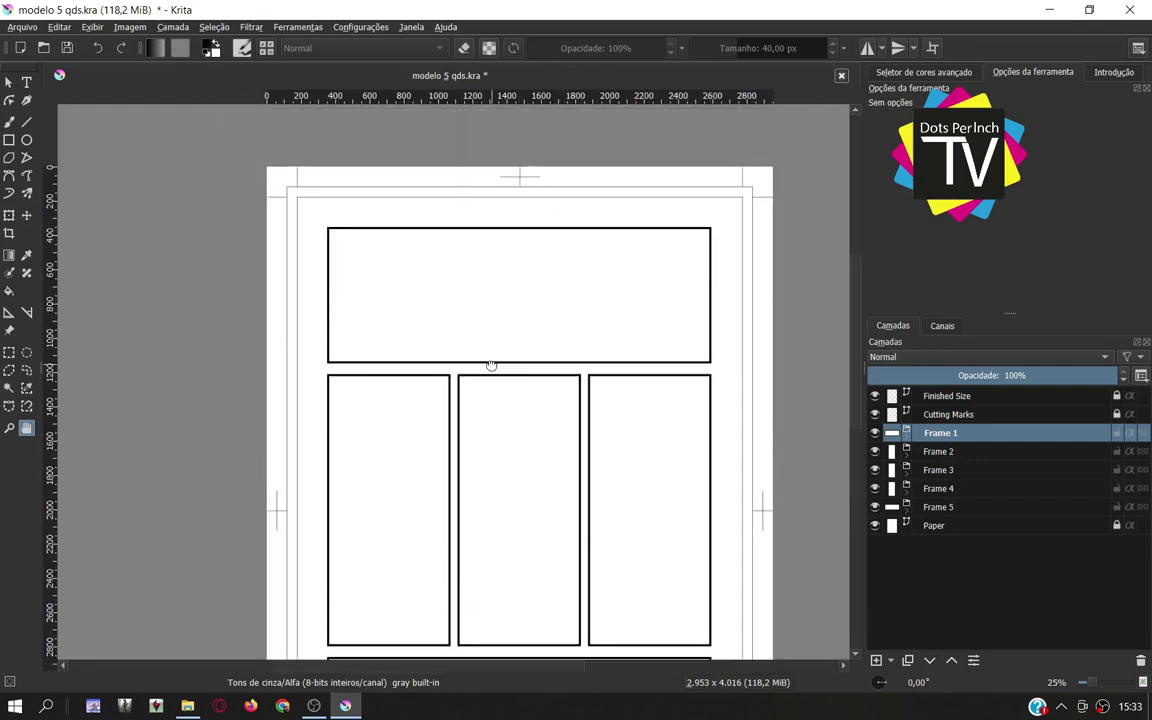
left_click_drag(491, 361, 458, 275)
mouse_move(580, 453)
left_mouse_down()
mouse_move(563, 399)
mouse_move(573, 473)
left_mouse_up()
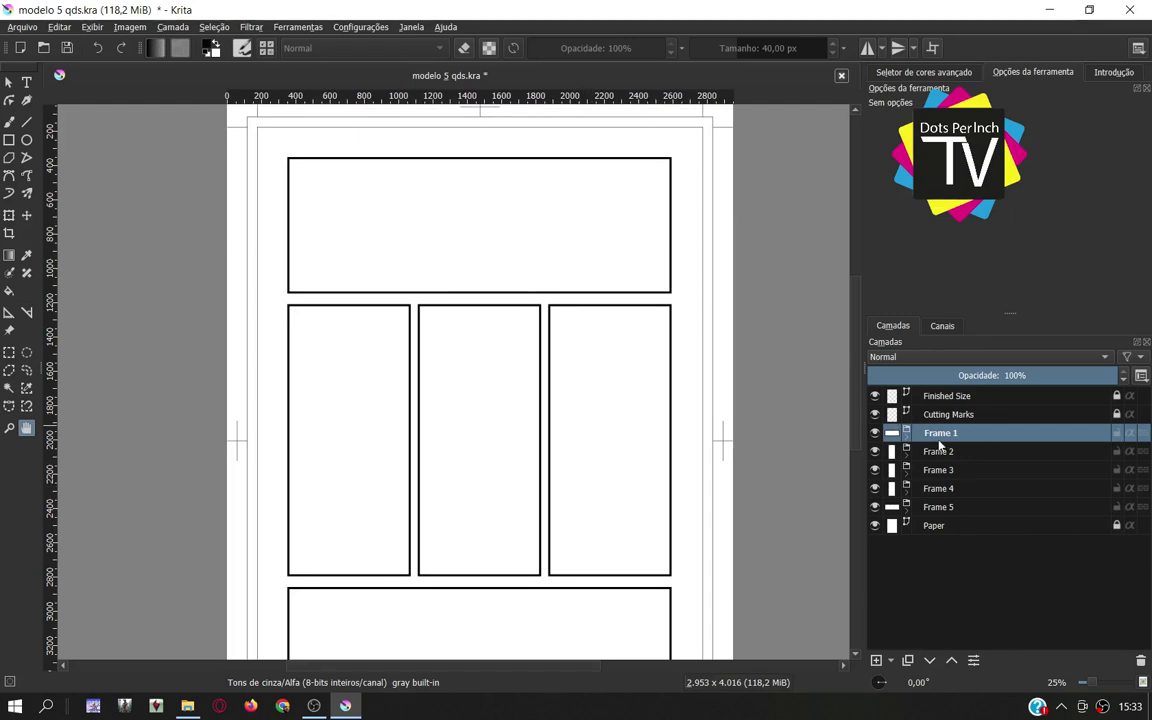
left_click(875, 414)
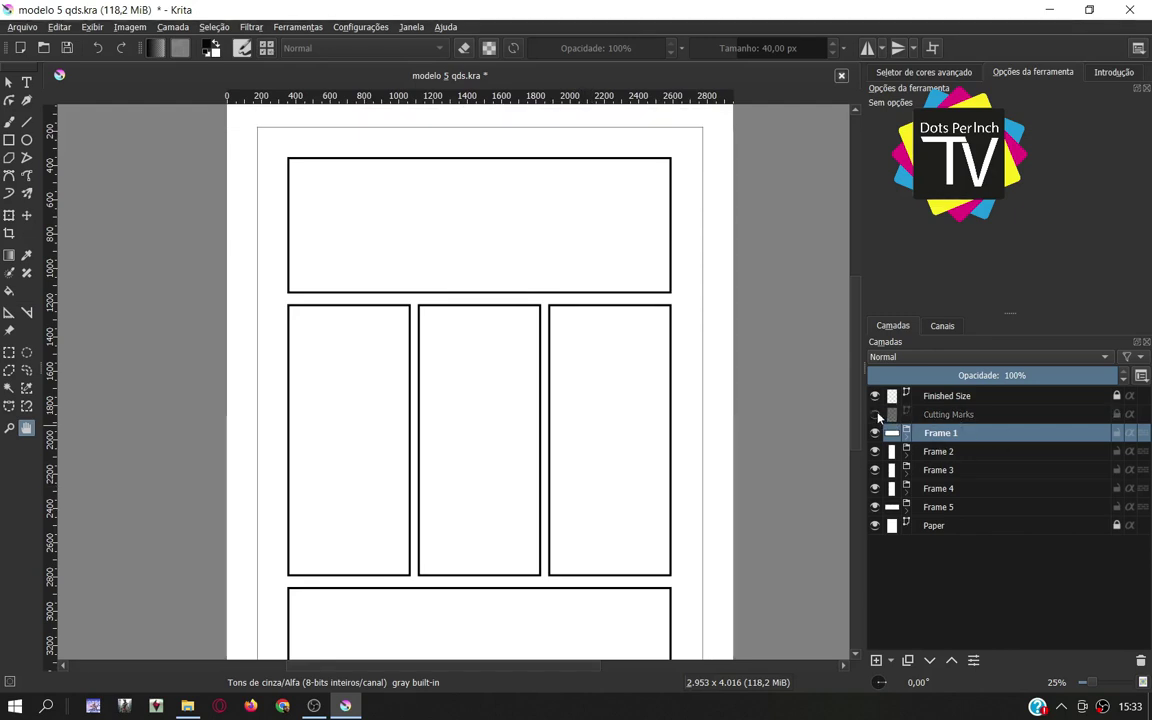
left_click(875, 414)
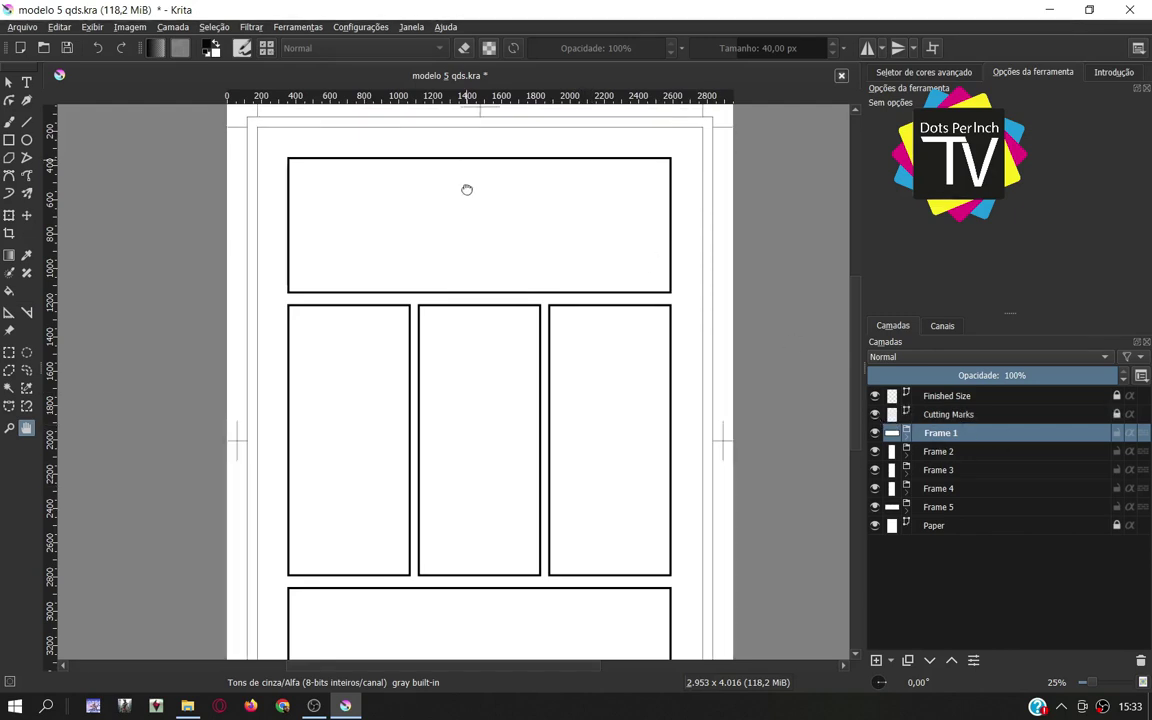
scroll(463, 191, "up", 3)
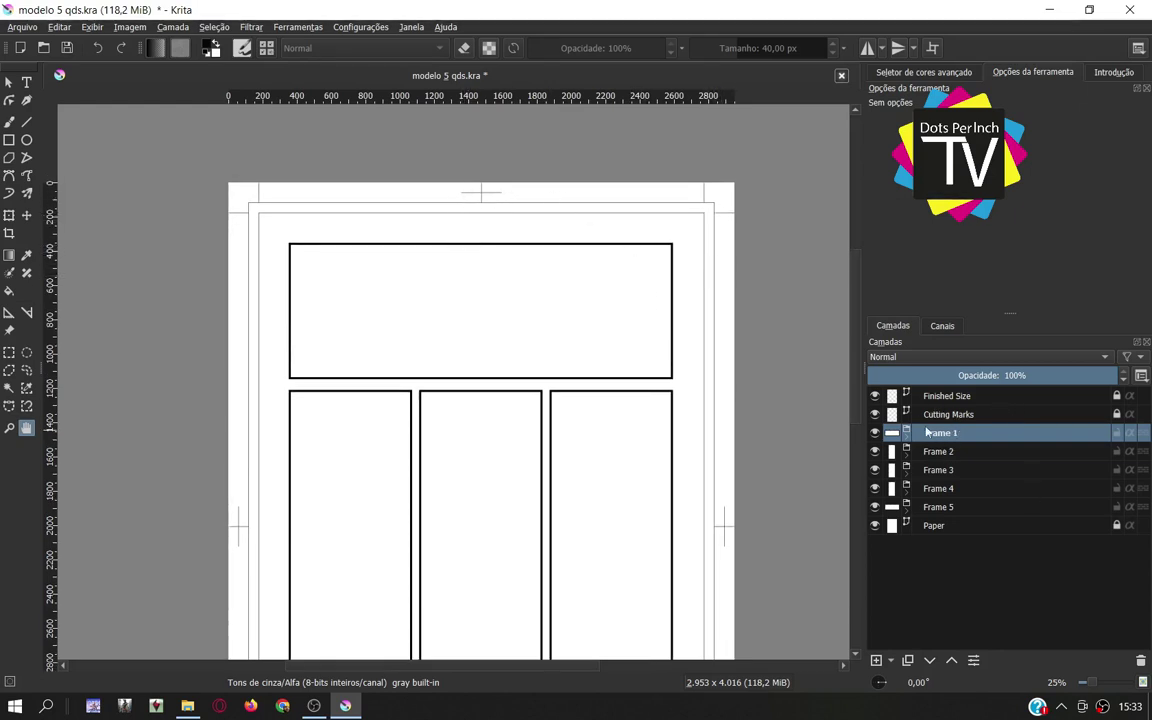
left_click(946, 396)
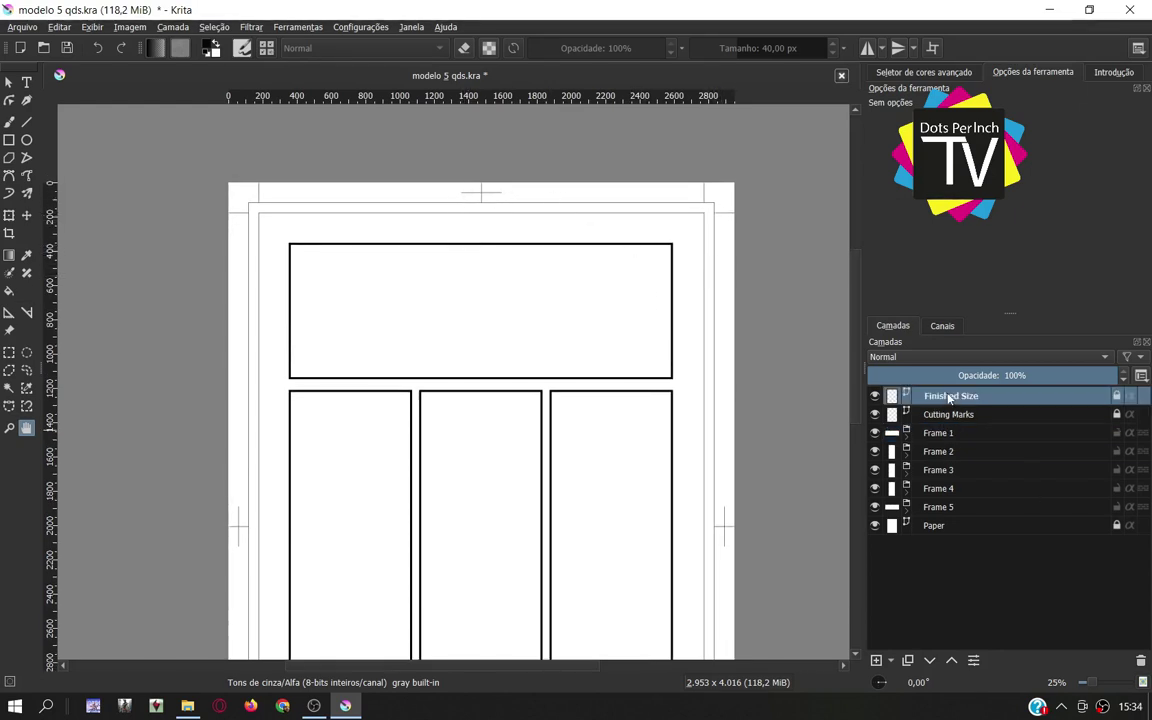
left_click(876, 397)
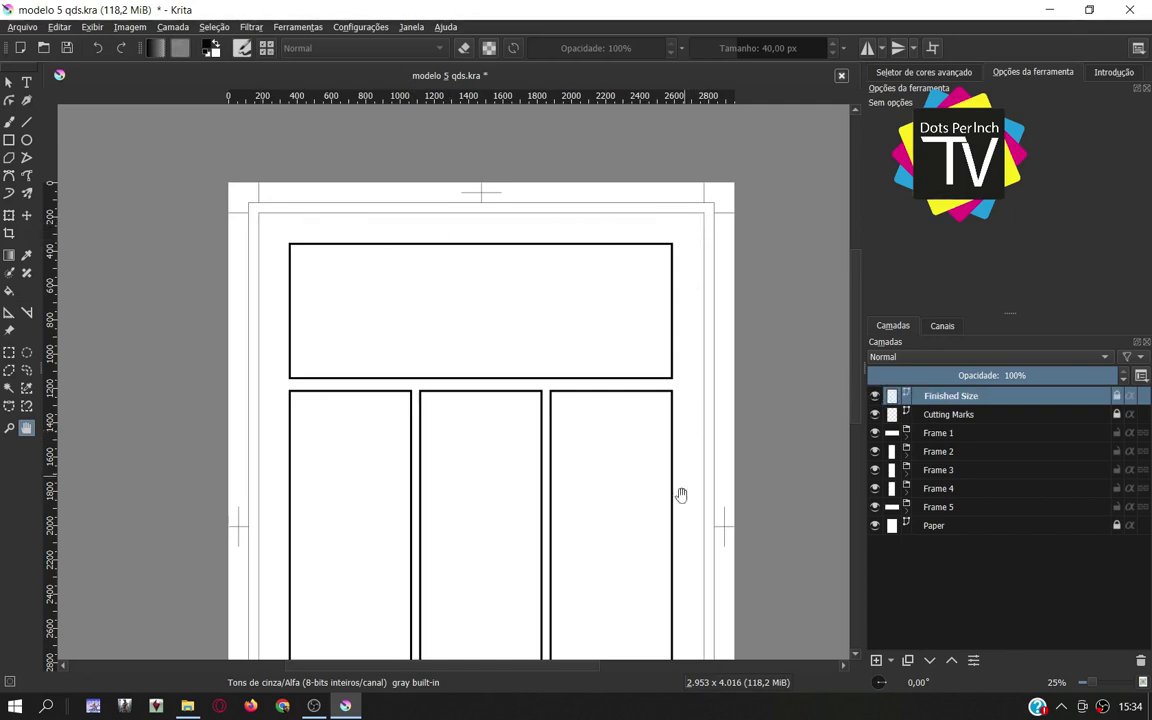
left_click_drag(671, 533, 633, 320)
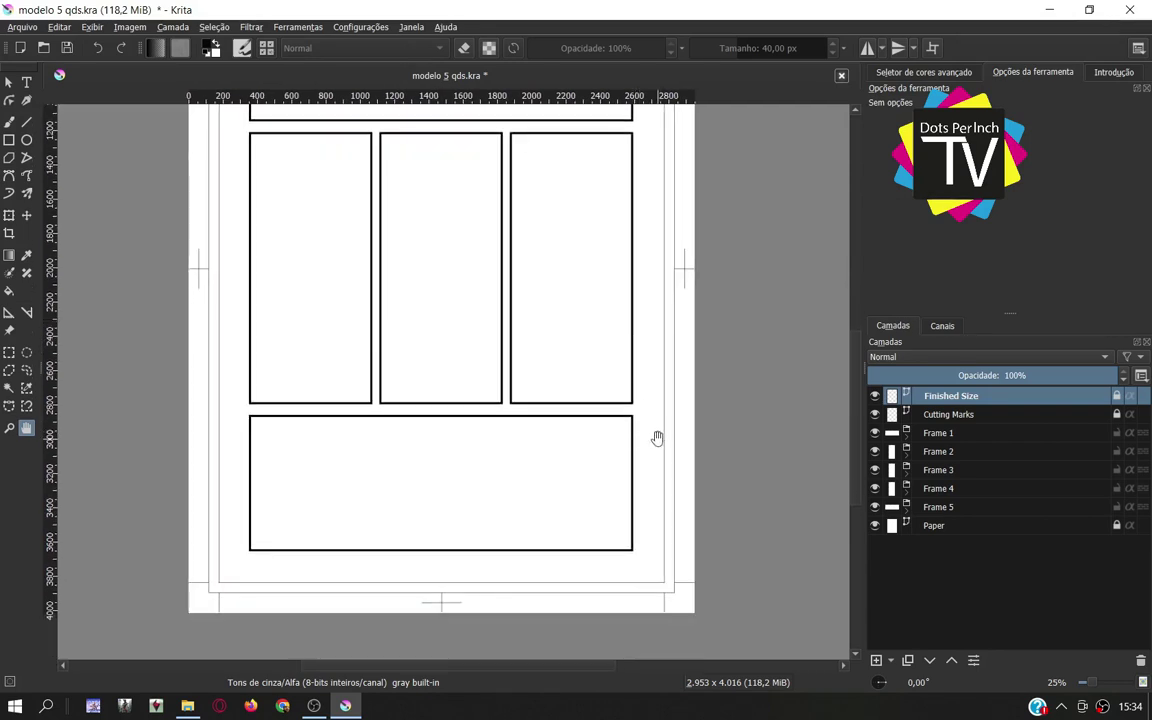
left_click_drag(406, 180, 465, 400)
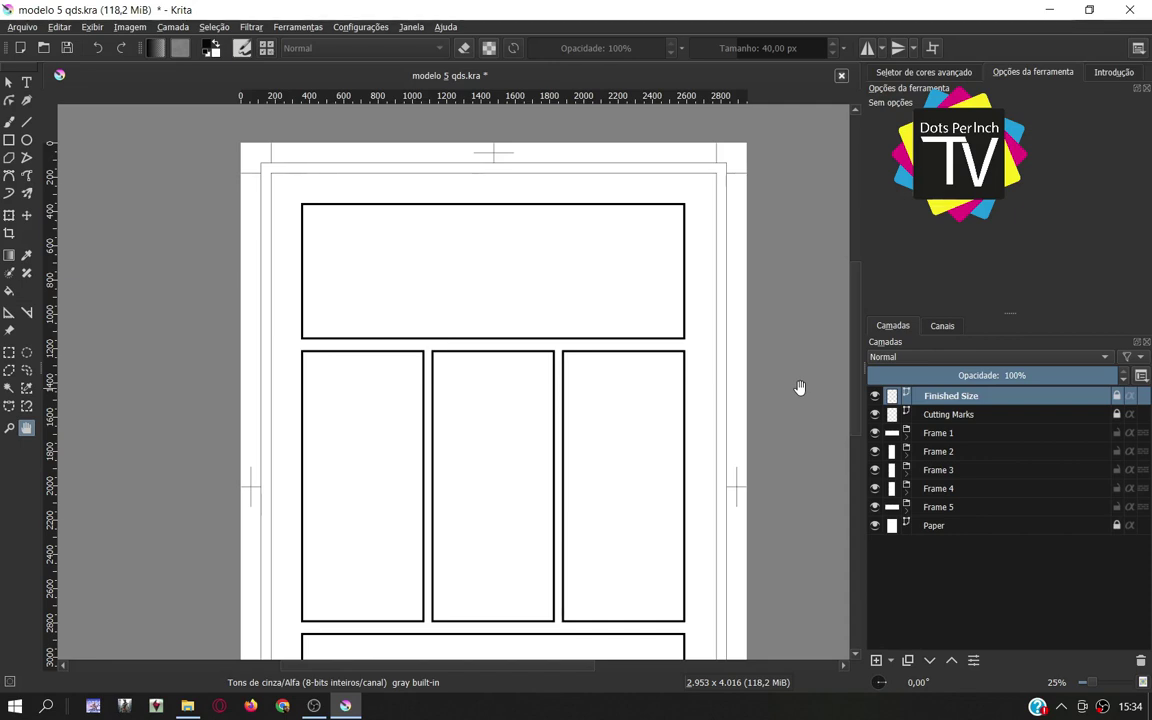
- Pan around the page to review the top, three middle and bottom panels
mouse_move(782, 434)
left_mouse_down()
mouse_move(764, 316)
mouse_move(765, 353)
mouse_move(757, 338)
left_mouse_up()
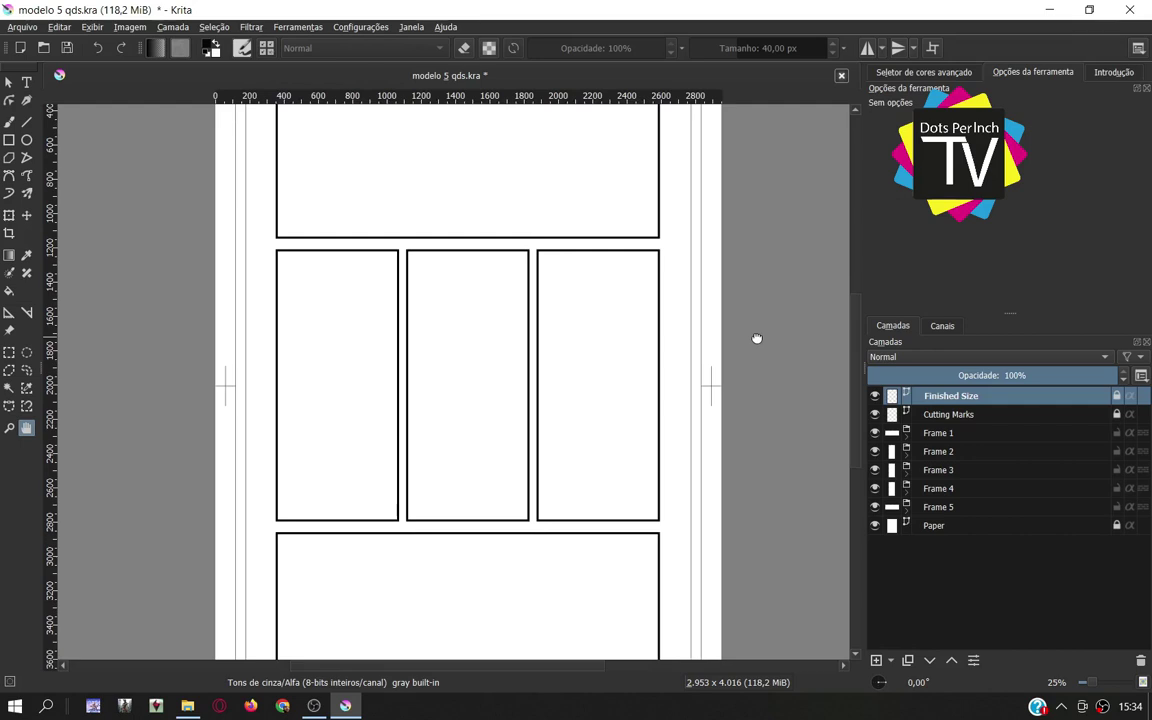
mouse_move(409, 307)
left_mouse_down()
mouse_move(437, 380)
mouse_move(437, 301)
left_mouse_up()
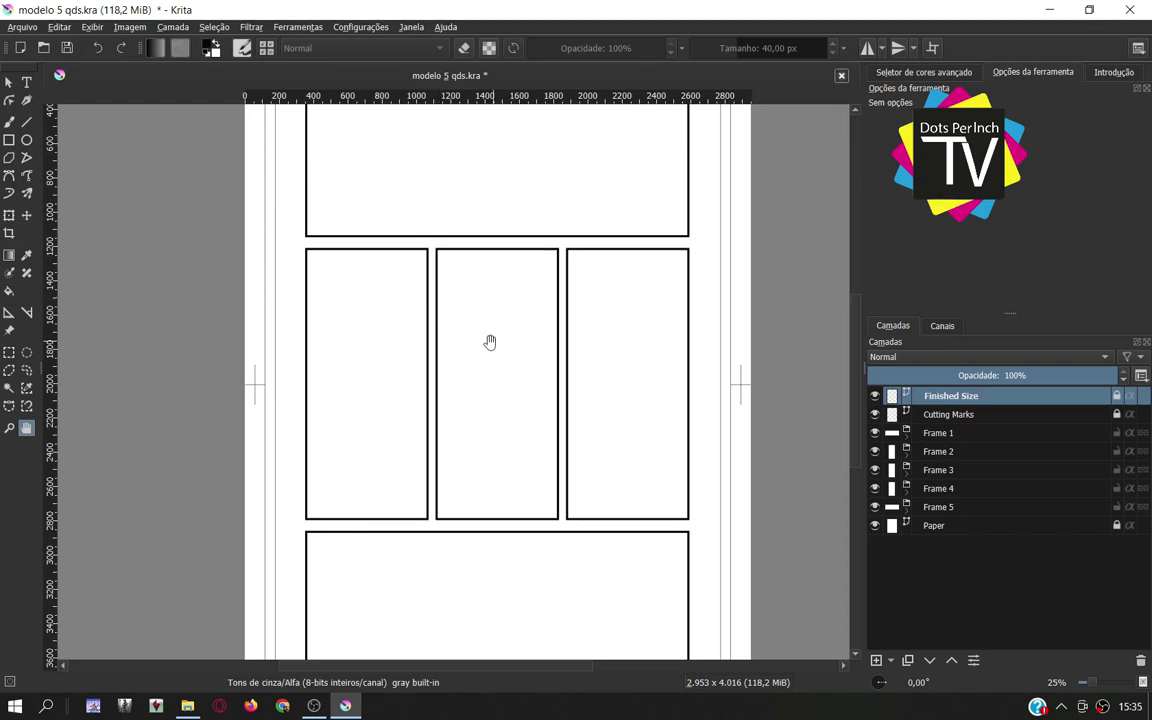
left_click_drag(490, 342, 496, 365)
mouse_move(452, 429)
left_mouse_down()
mouse_move(486, 341)
mouse_move(476, 375)
left_mouse_up()
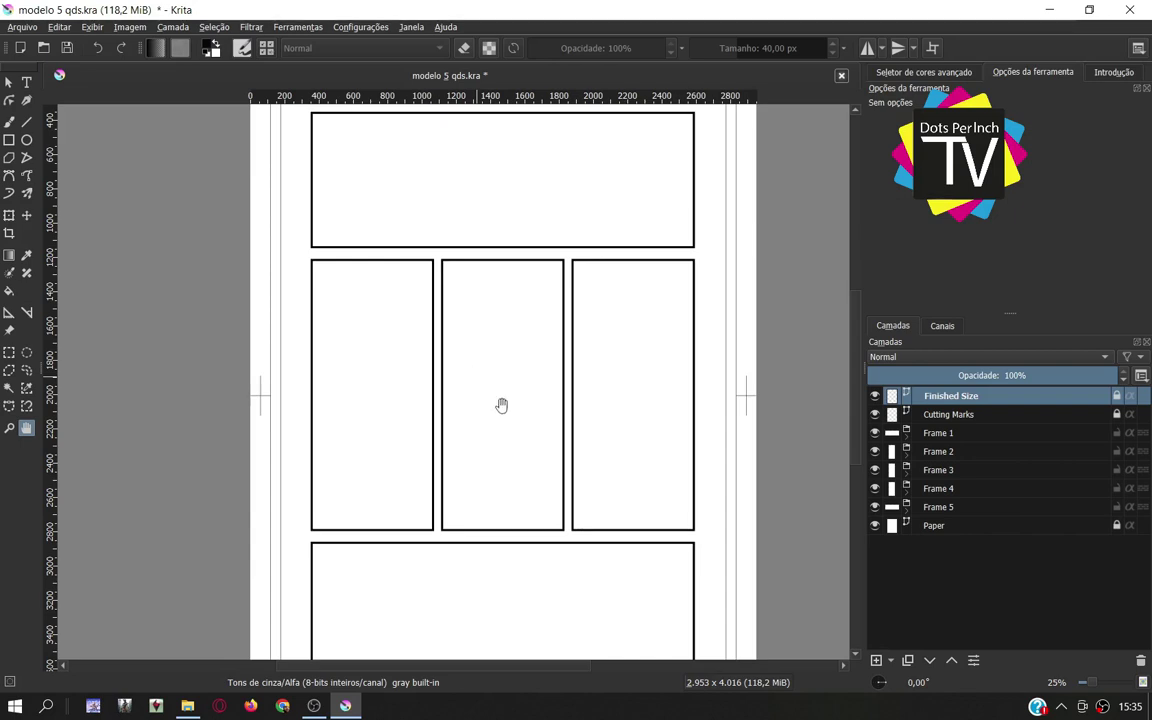
scroll(543, 445, "down", 1)
scroll(535, 440, "right", 2)
left_click_drag(530, 451, 559, 444)
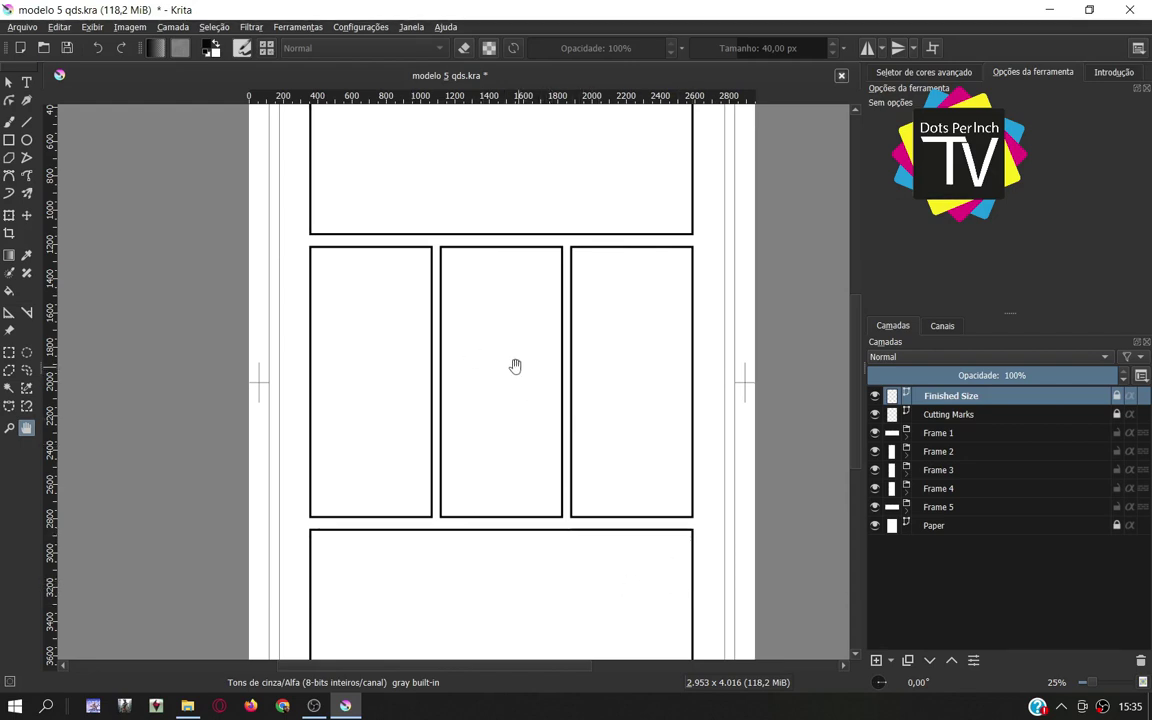
mouse_move(507, 368)
left_mouse_down()
mouse_move(510, 399)
mouse_move(493, 429)
mouse_move(485, 368)
left_mouse_up()
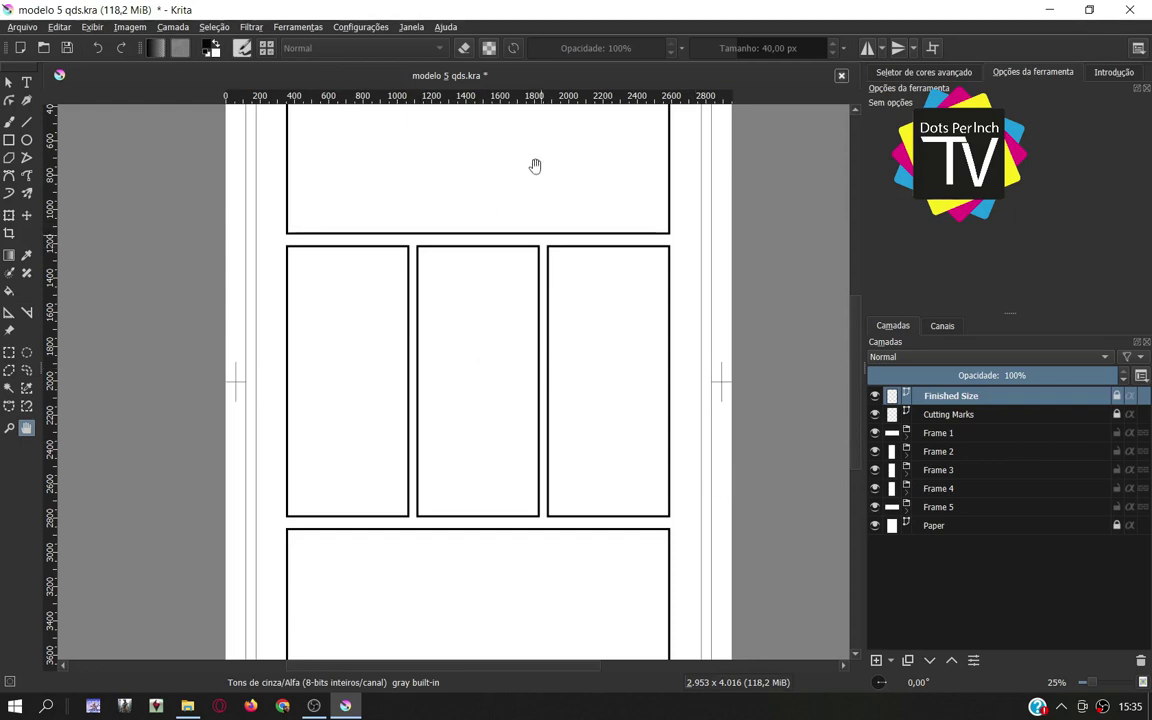
mouse_move(468, 378)
left_mouse_down()
mouse_move(509, 368)
mouse_move(502, 379)
left_mouse_up()
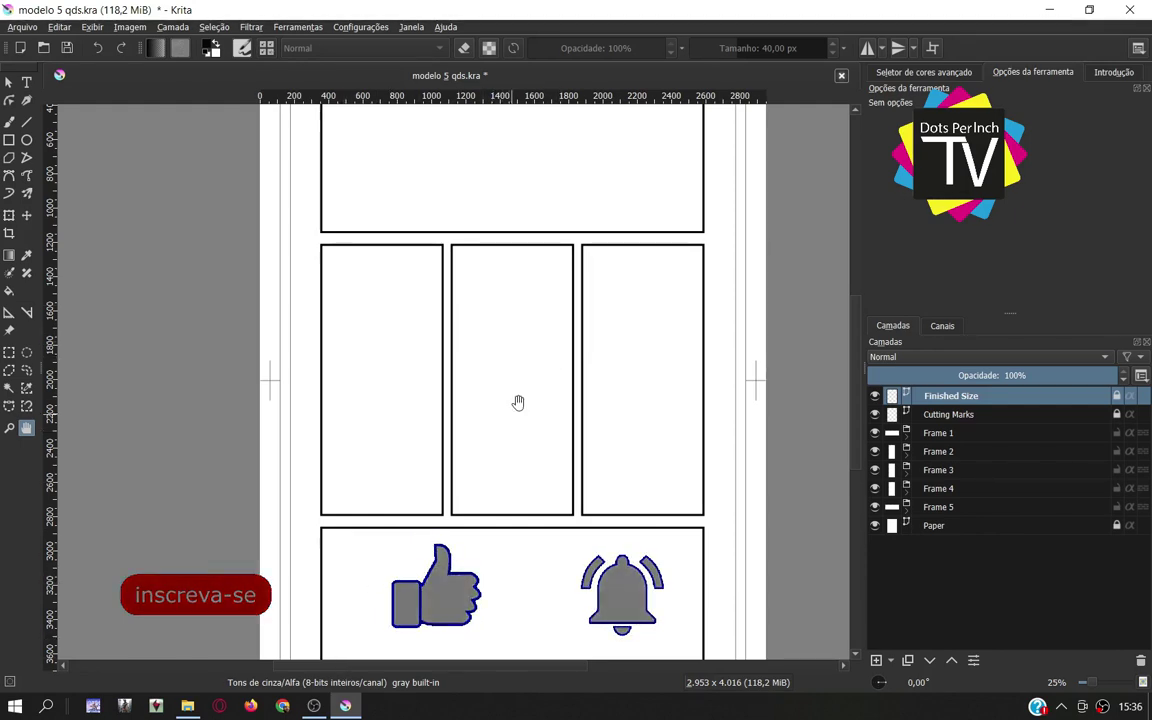
- Use Salvar como to save the page as 'modelo 5 qds (Krt 4.4.8).kra'
left_click(20, 28)
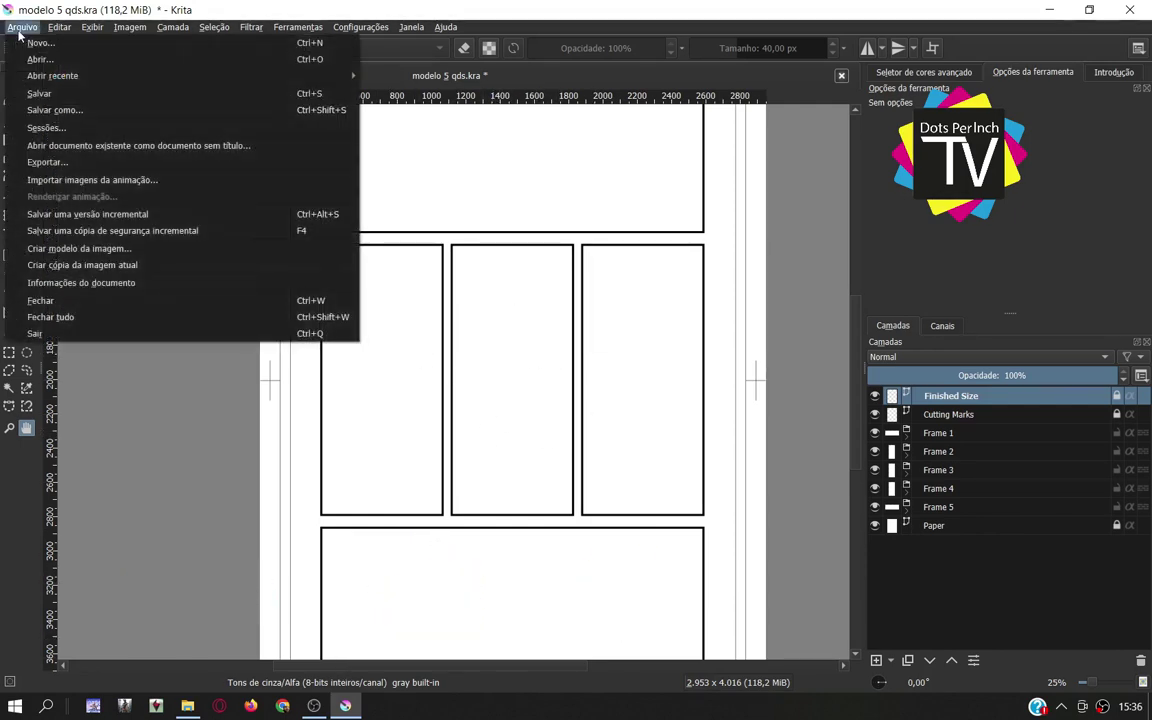
left_click(90, 110)
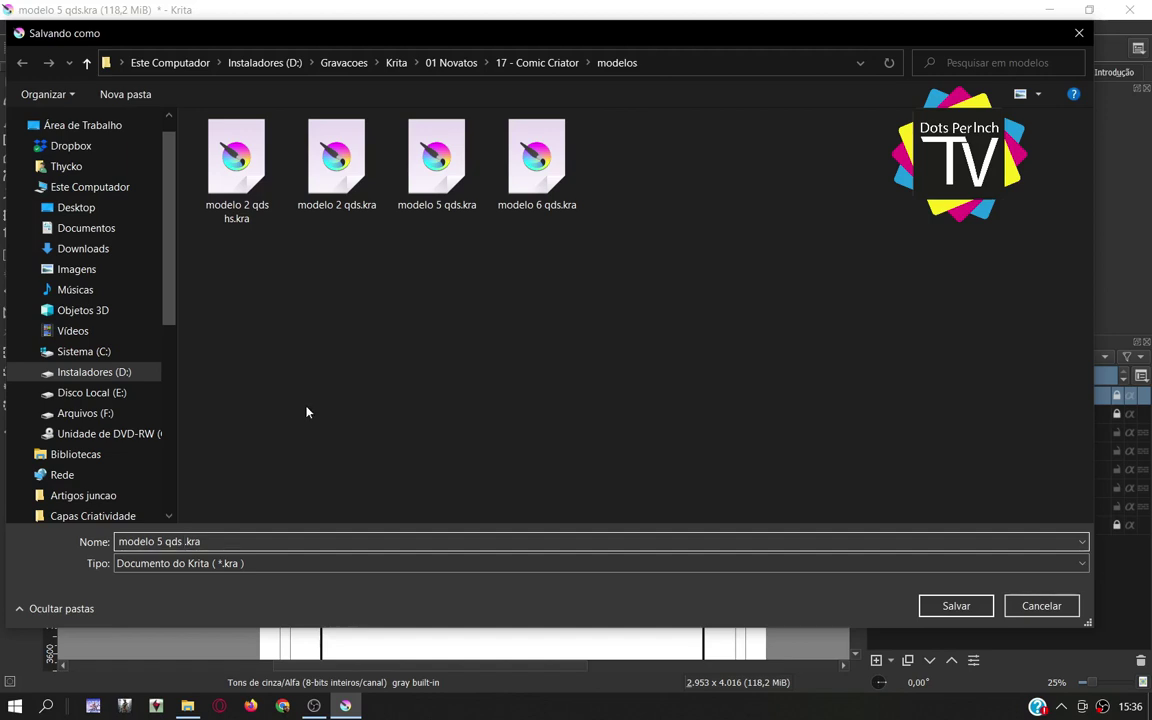
type("Krt 4.4.8)")
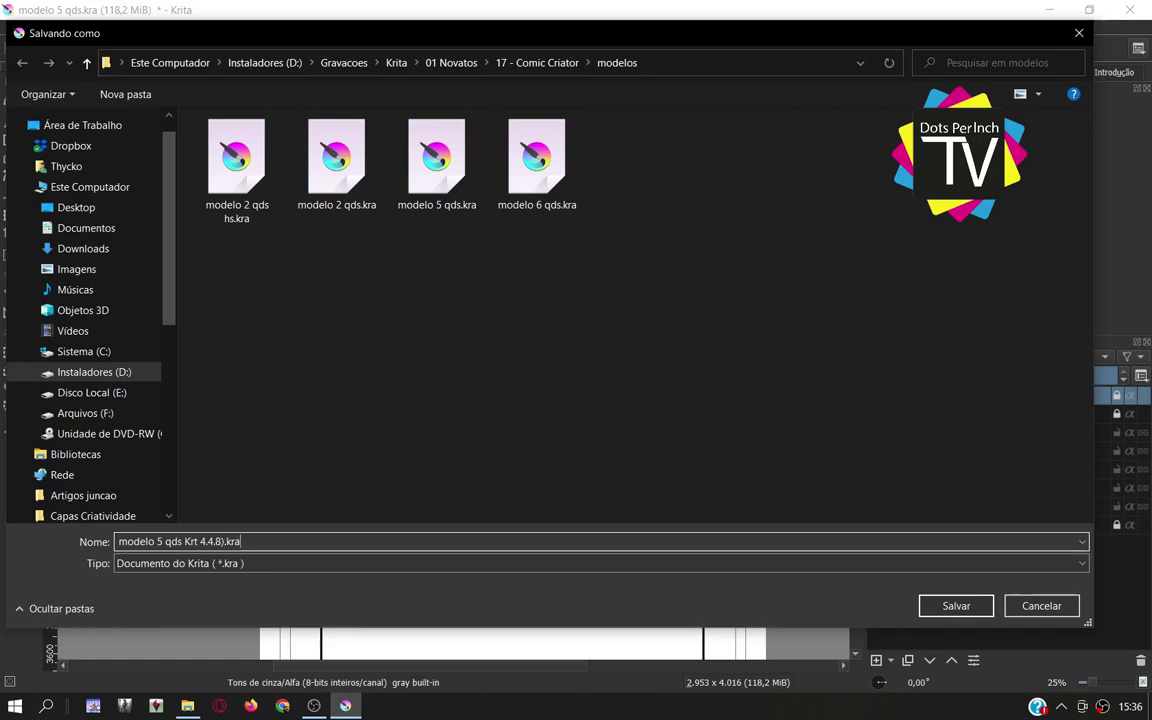
key("Right")
key("Right")
key("Right")
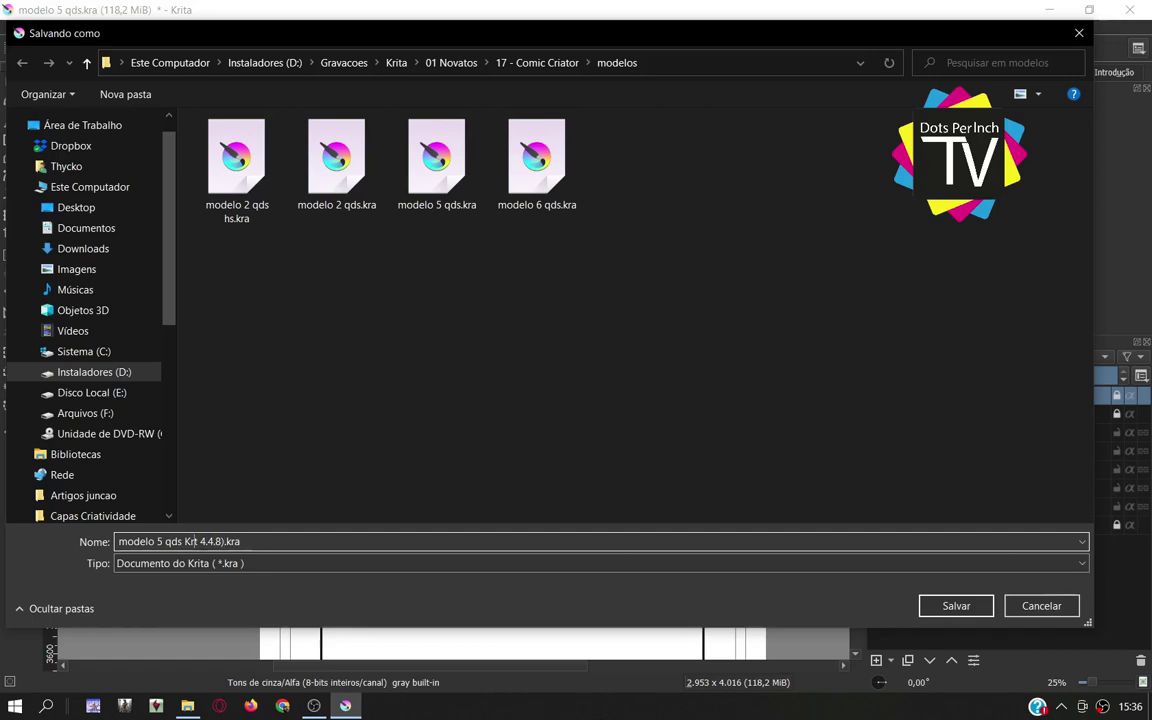
key("Return")
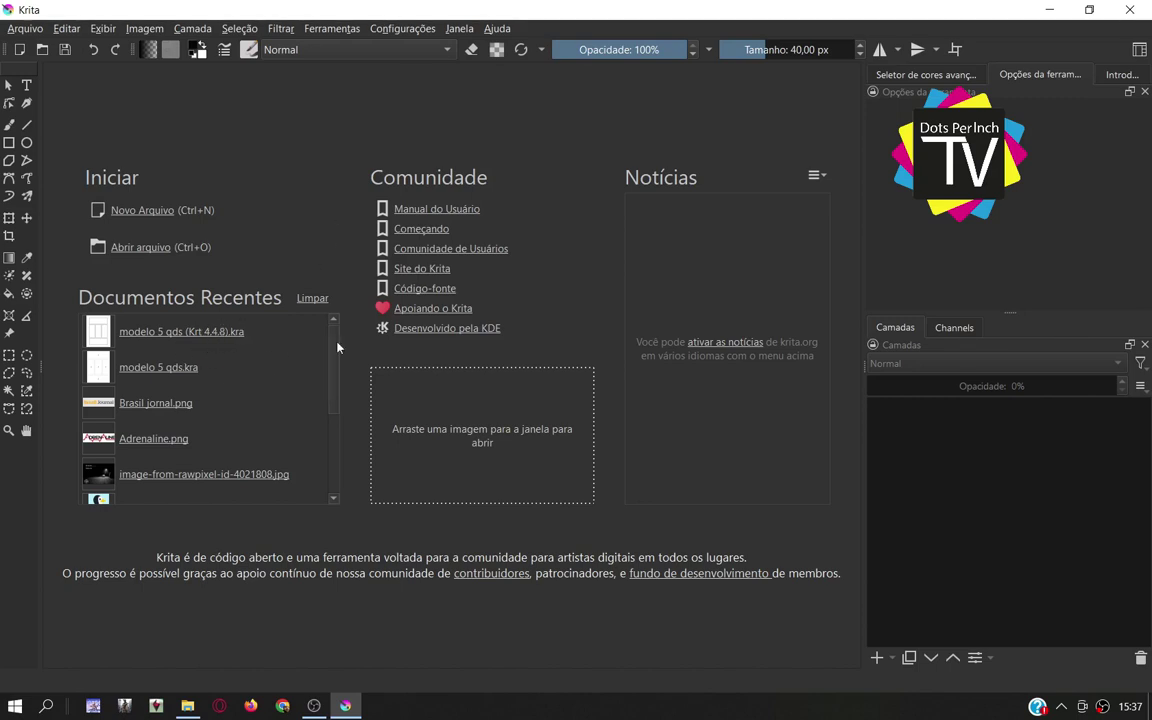
- Reopen modelo 5 qds (Krt 4.4.8).kra from recent documents, inspect it, and close it
mouse_move(334, 391)
left_mouse_down()
mouse_move(333, 359)
mouse_move(213, 337)
left_mouse_up()
left_click(213, 334)
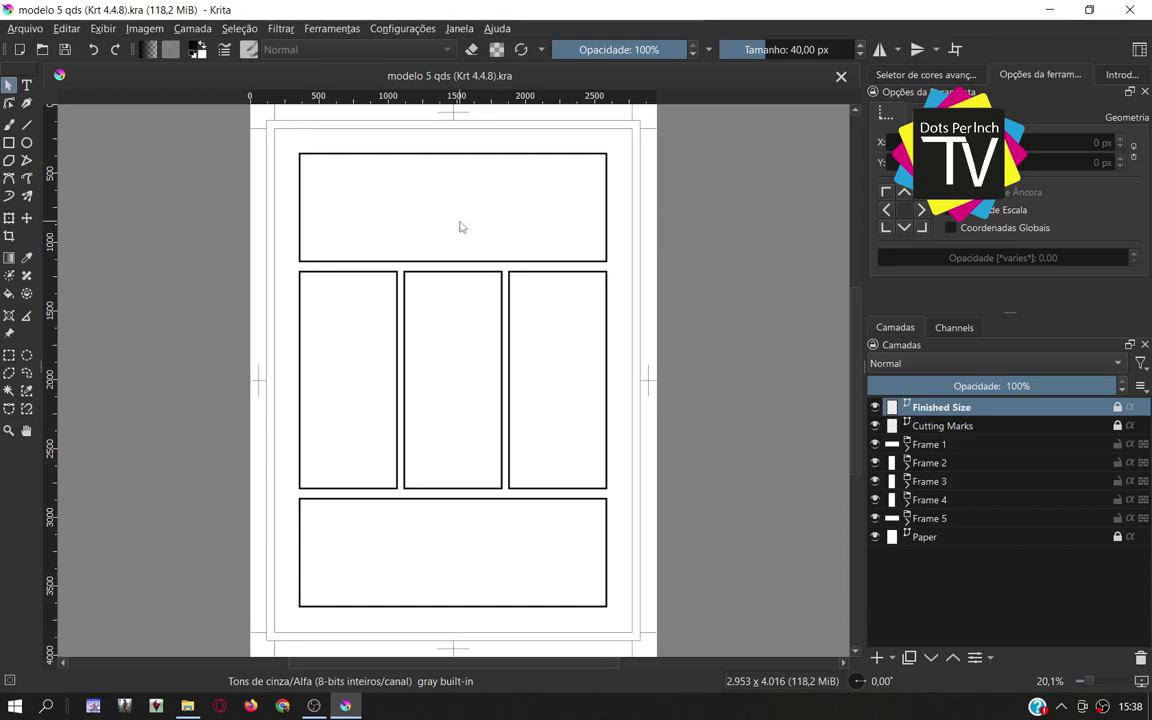
left_click(841, 76)
- Open the new-document dialog and browse the animation, comic and design template categories
left_click(25, 30)
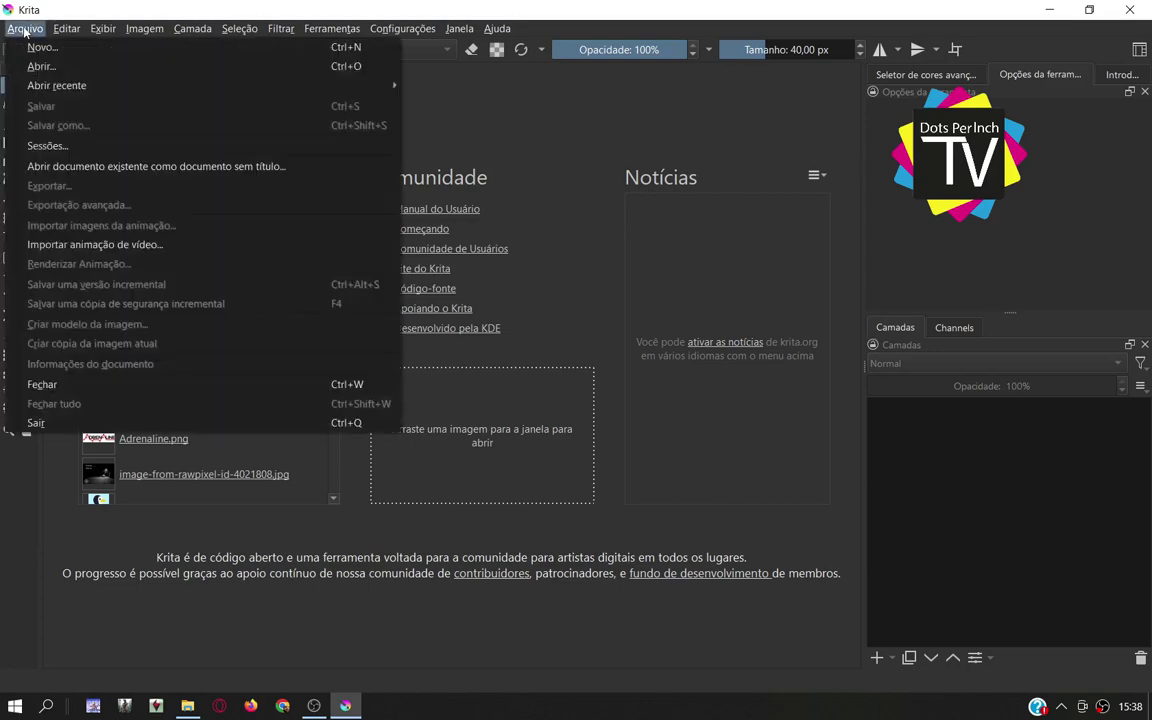
key("Escape")
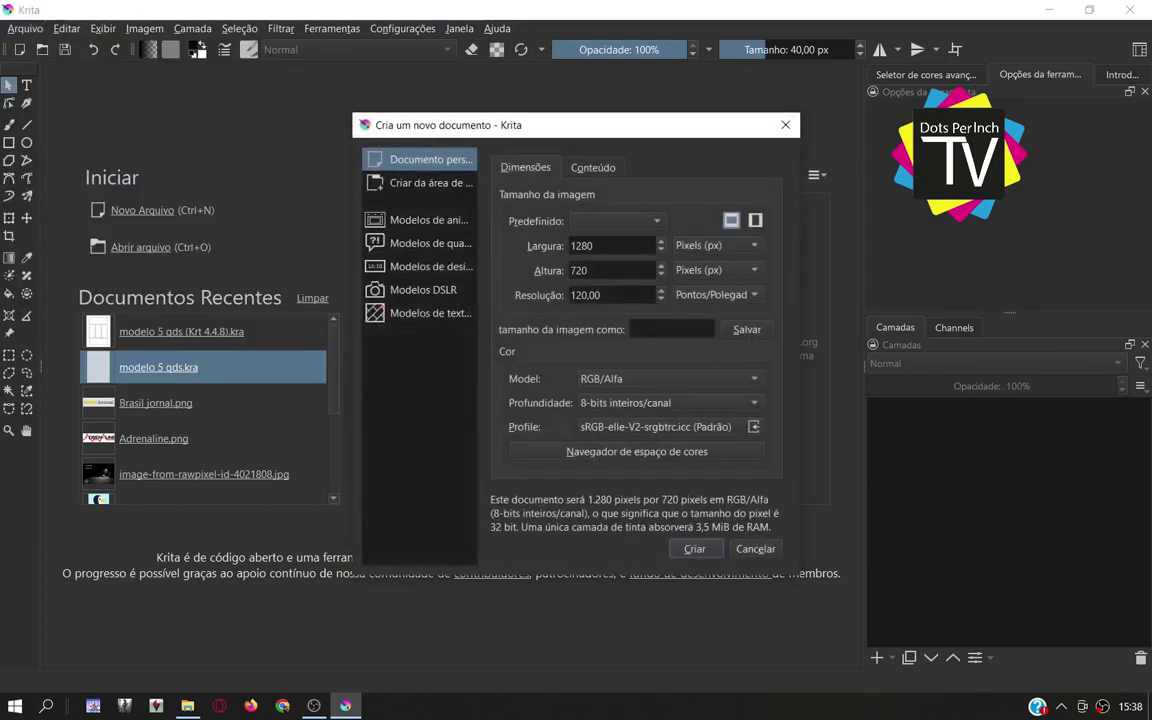
left_click(599, 205)
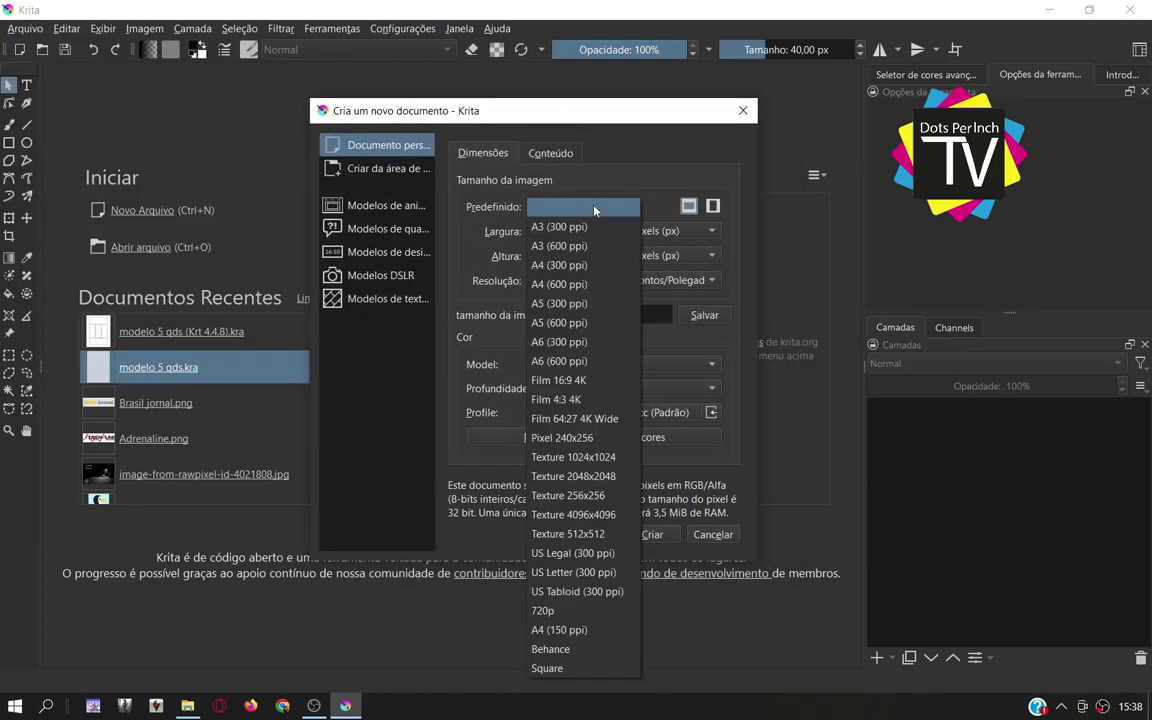
left_click(599, 205)
left_click(550, 153)
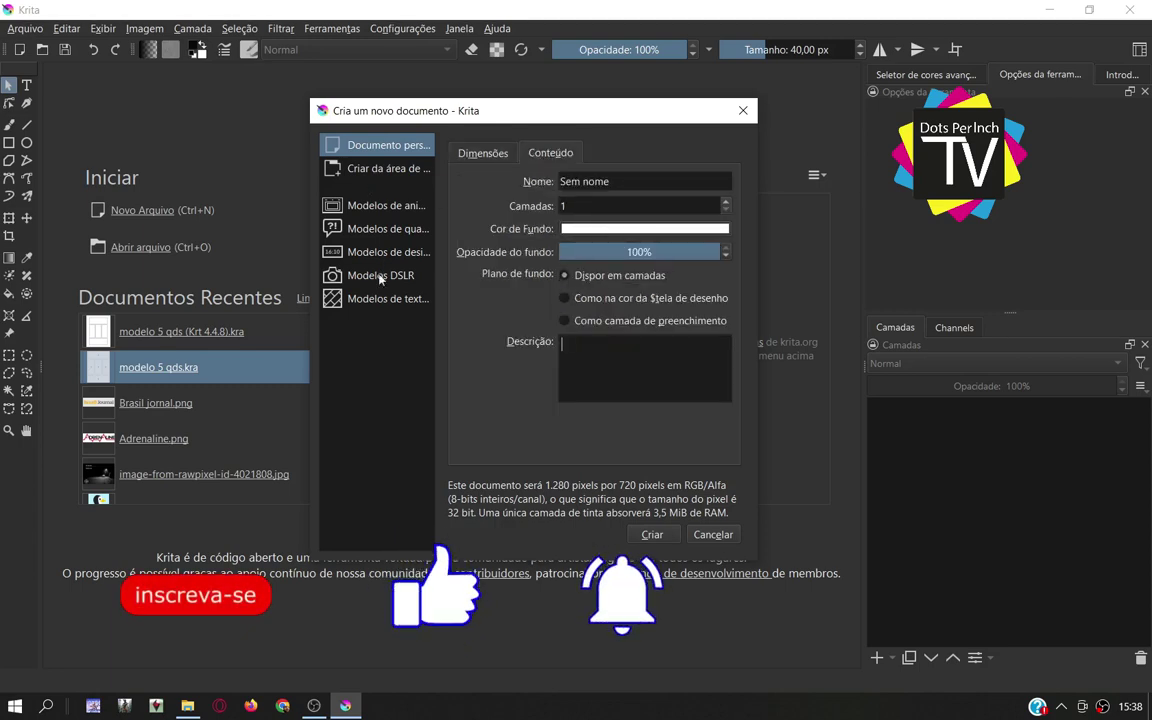
left_click(397, 210)
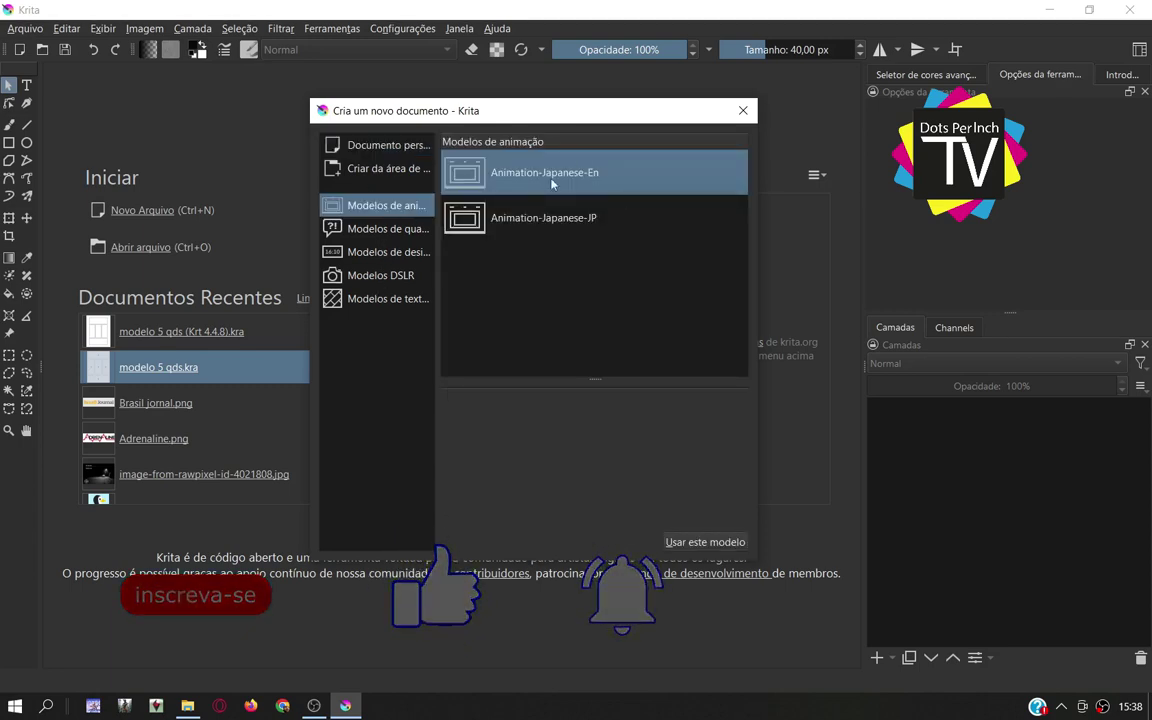
left_click(380, 228)
left_click(380, 251)
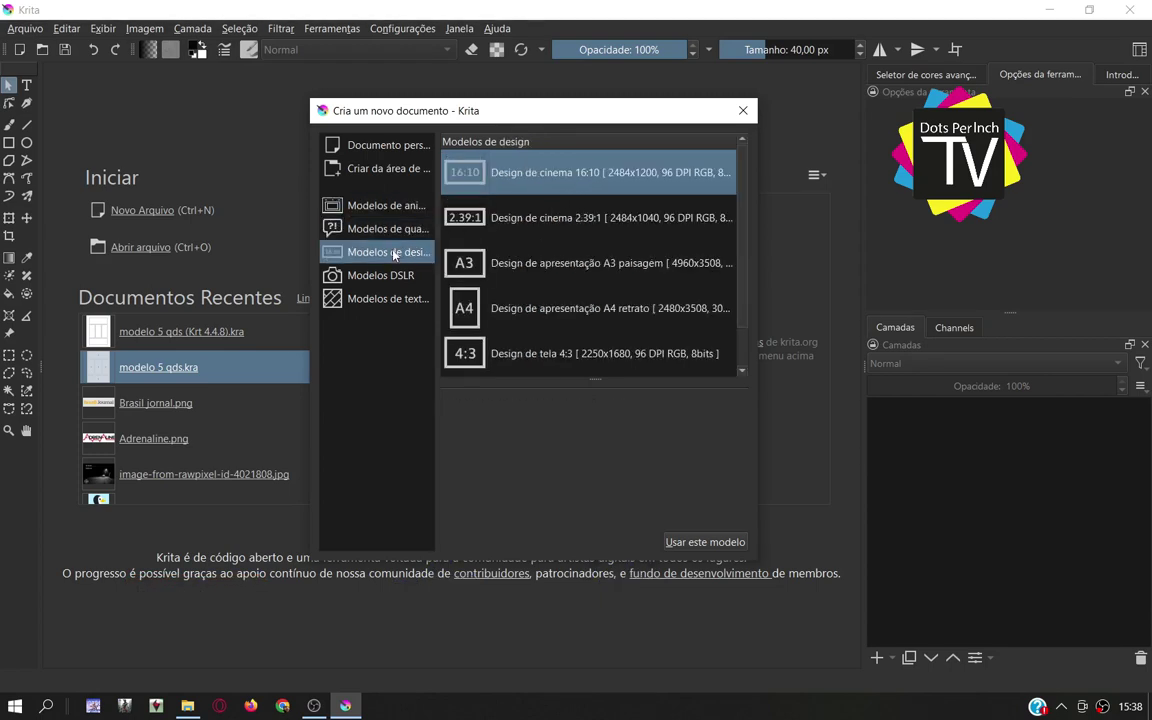
- Enlarge the template list, browse the DSLR and texture templates, then return to the comic templates
left_click_drag(595, 380, 609, 456)
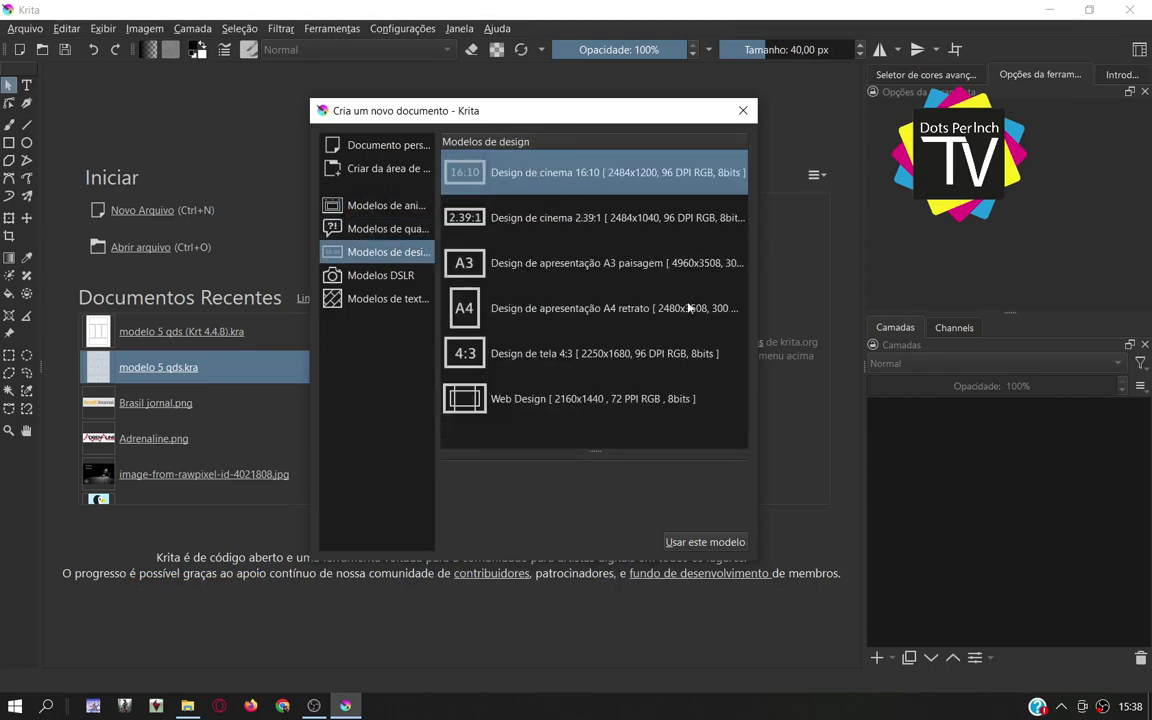
left_click(365, 279)
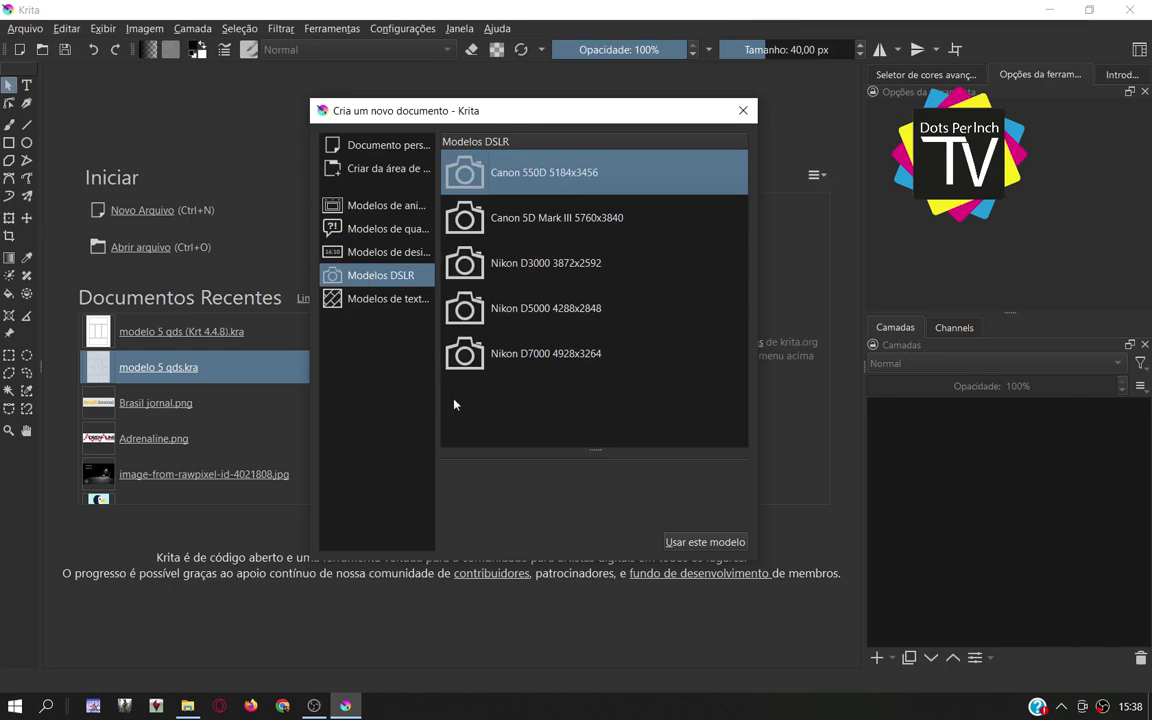
left_click(385, 298)
scroll(725, 412, "down", 5)
scroll(725, 412, "up", 3)
scroll(717, 275, "up", 2)
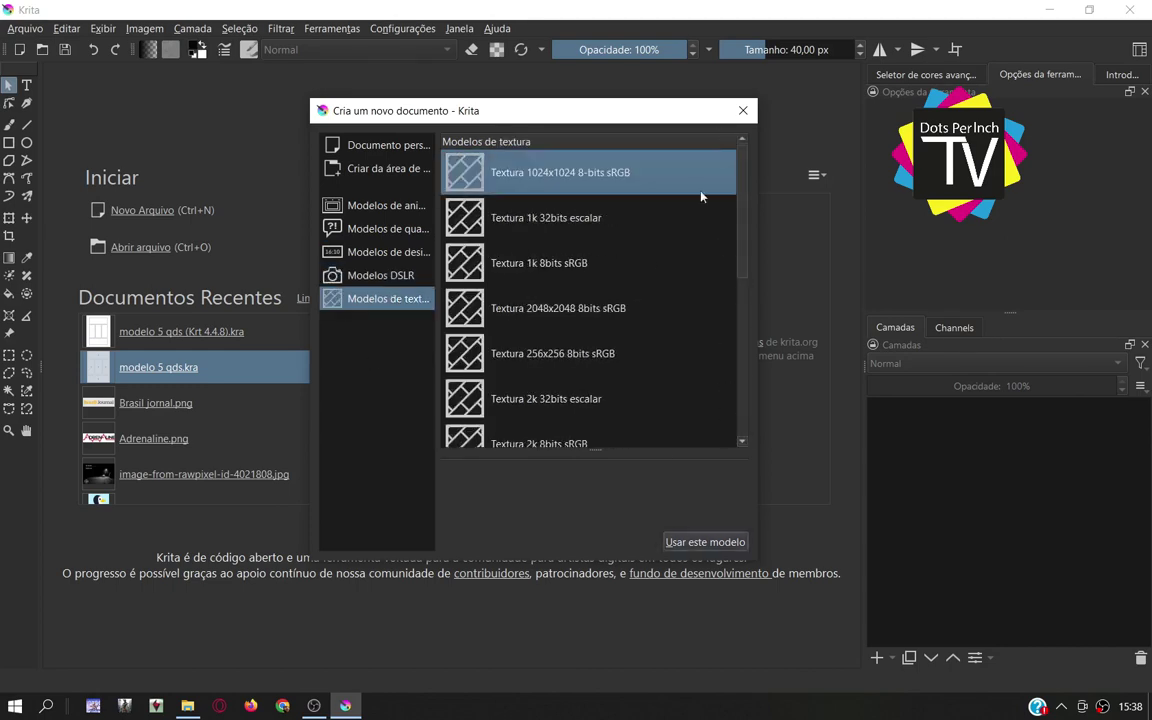
left_click(381, 229)
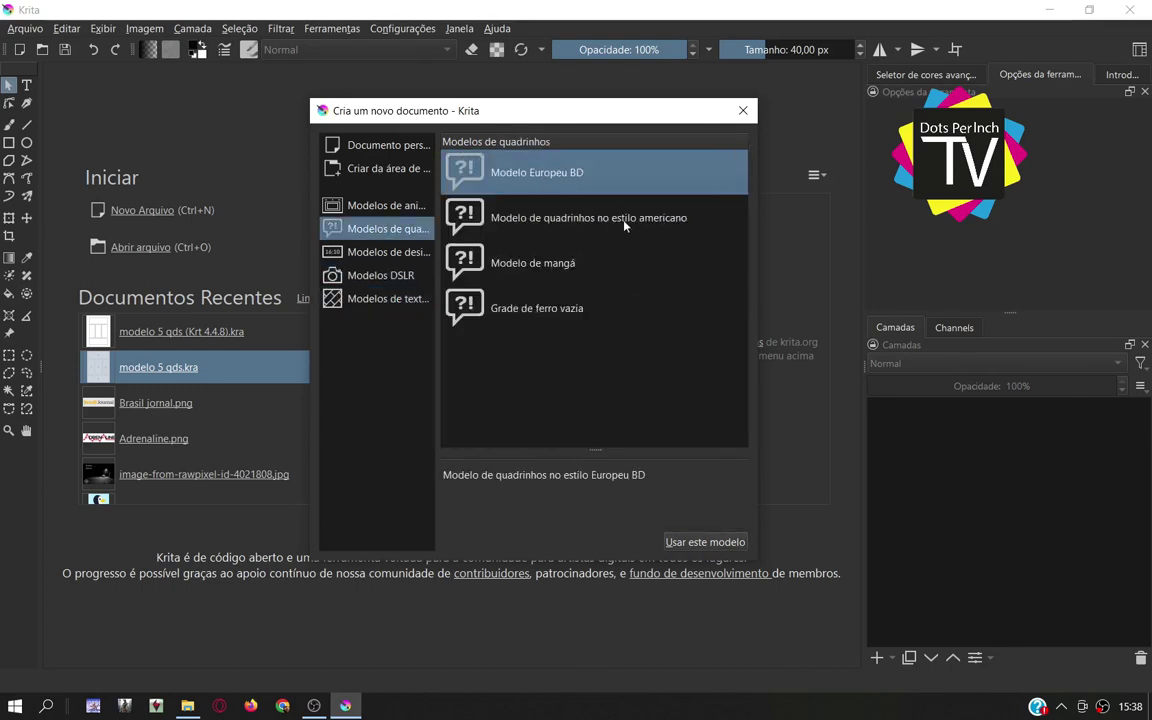
- Preview the American, manga and Grade de ferro vazia templates, then check the clipboard and custom document options
left_click(503, 205)
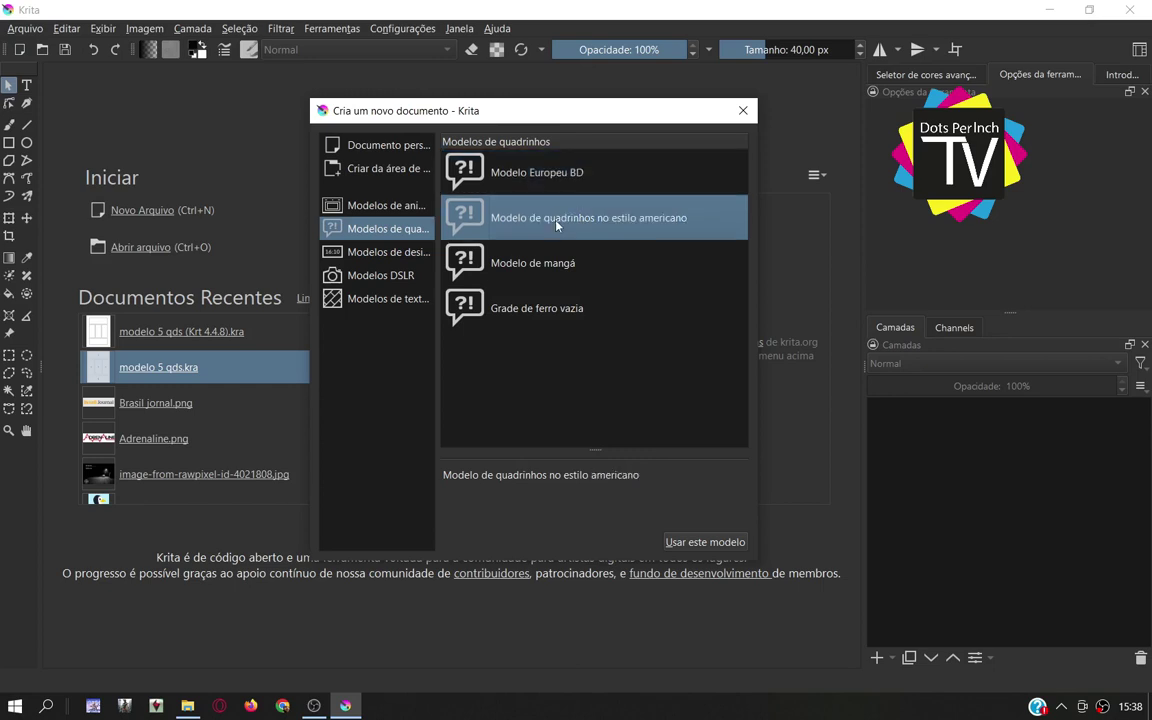
left_click(535, 263)
left_click(536, 308)
left_click(370, 205)
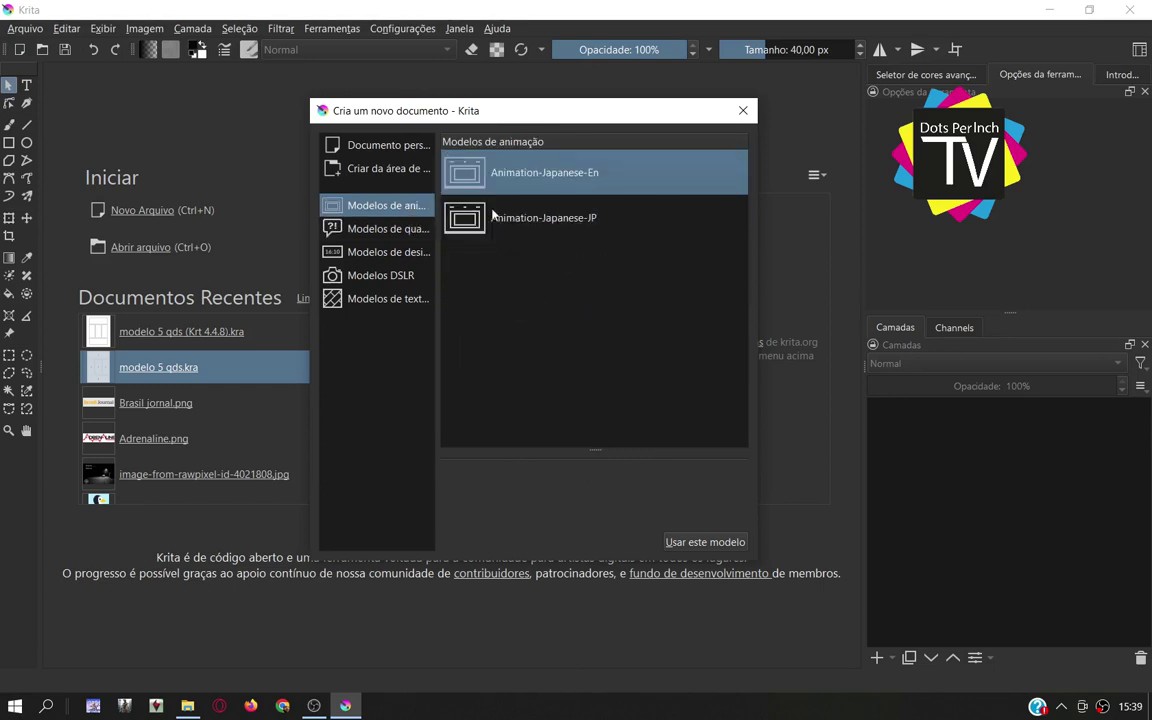
left_click(381, 170)
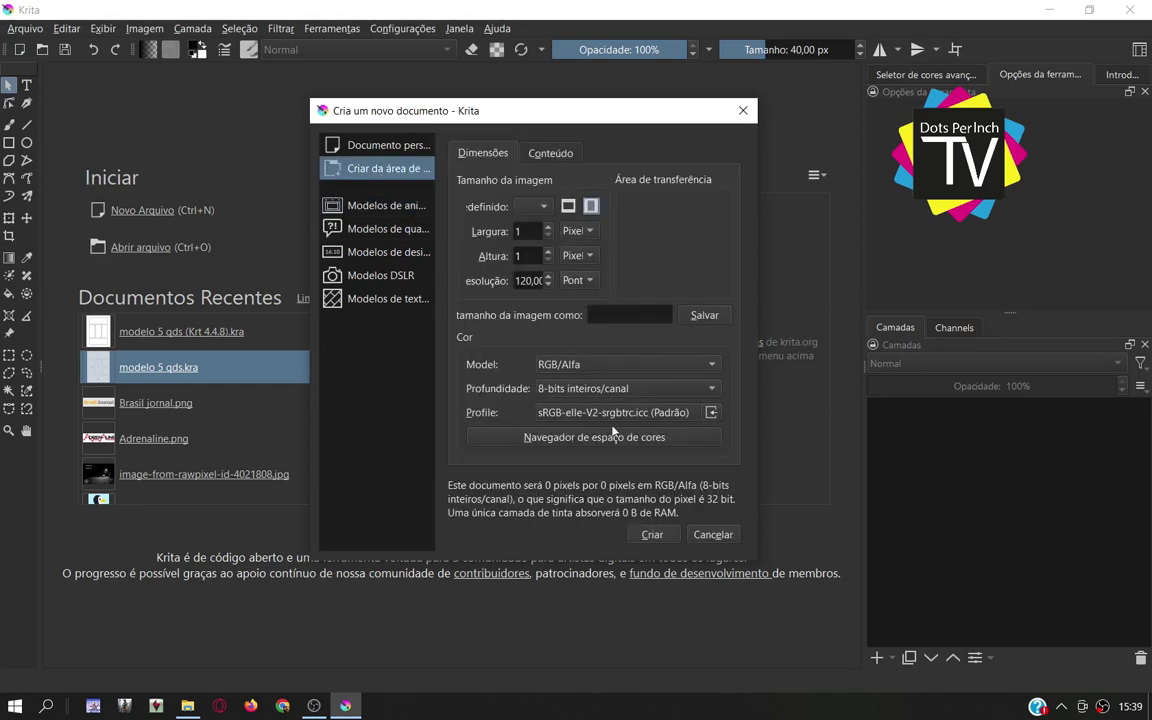
key("Up")
left_click(483, 153)
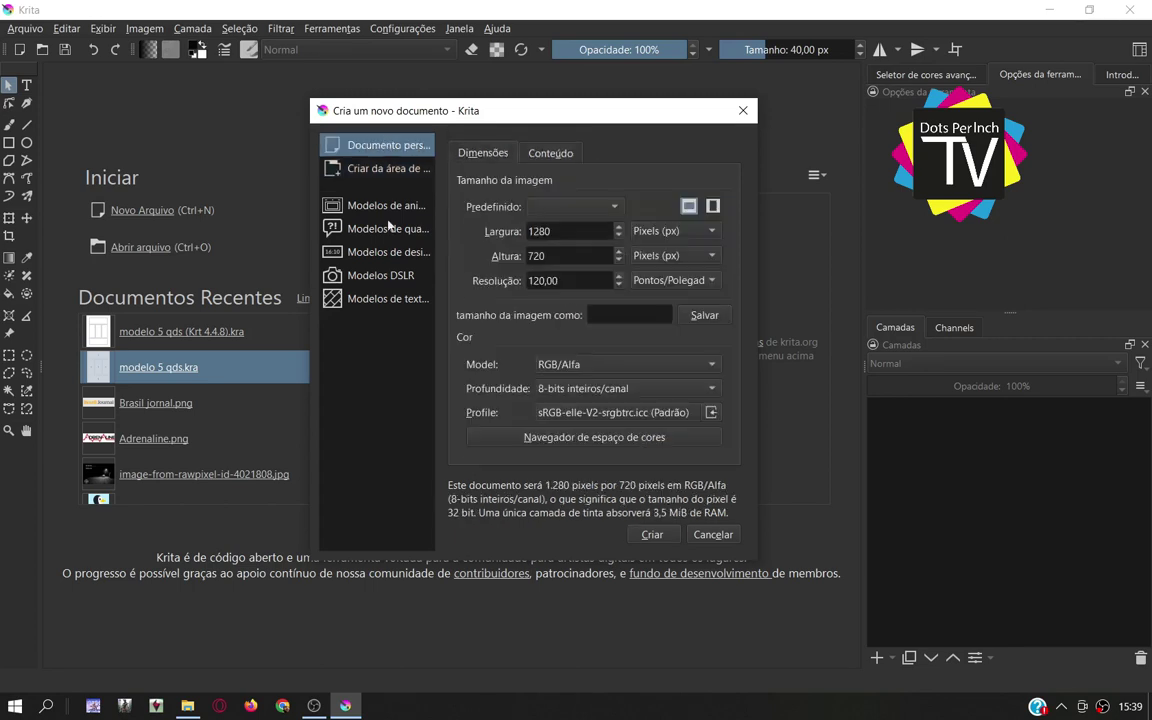
- Compare the manga and empty grid templates, then create a page from Modelo de quadrinhos no estilo americano
left_click(388, 229)
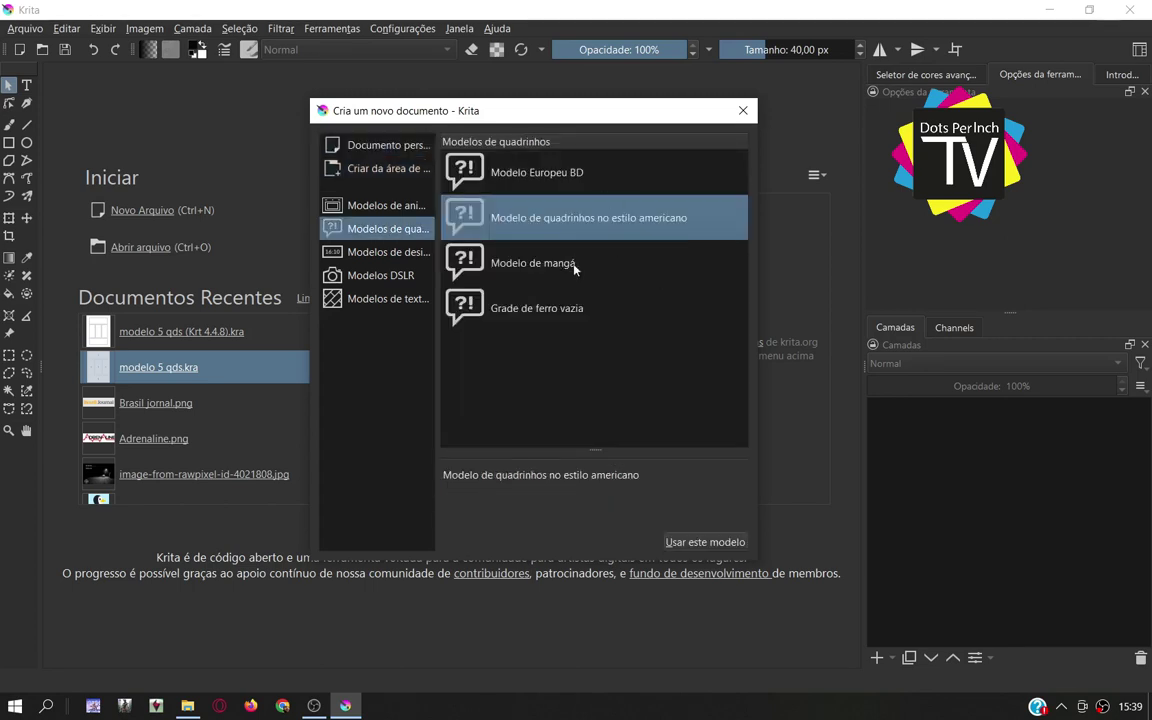
left_click(539, 258)
left_click(543, 303)
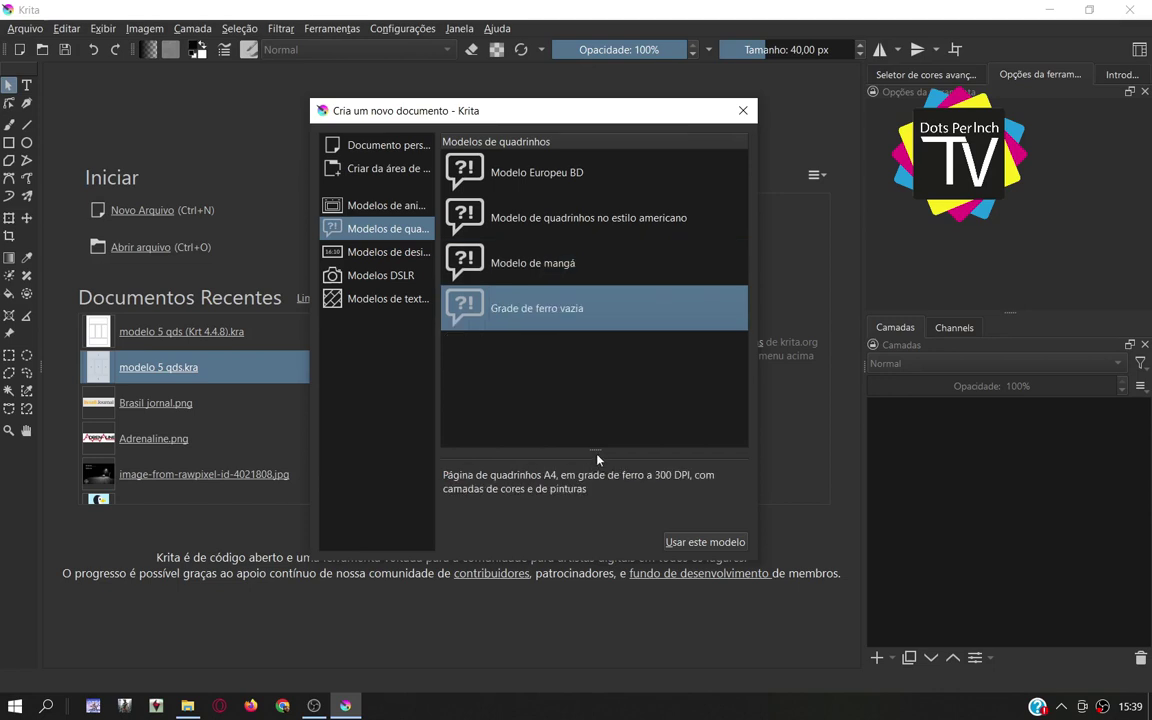
left_click_drag(594, 452, 598, 446)
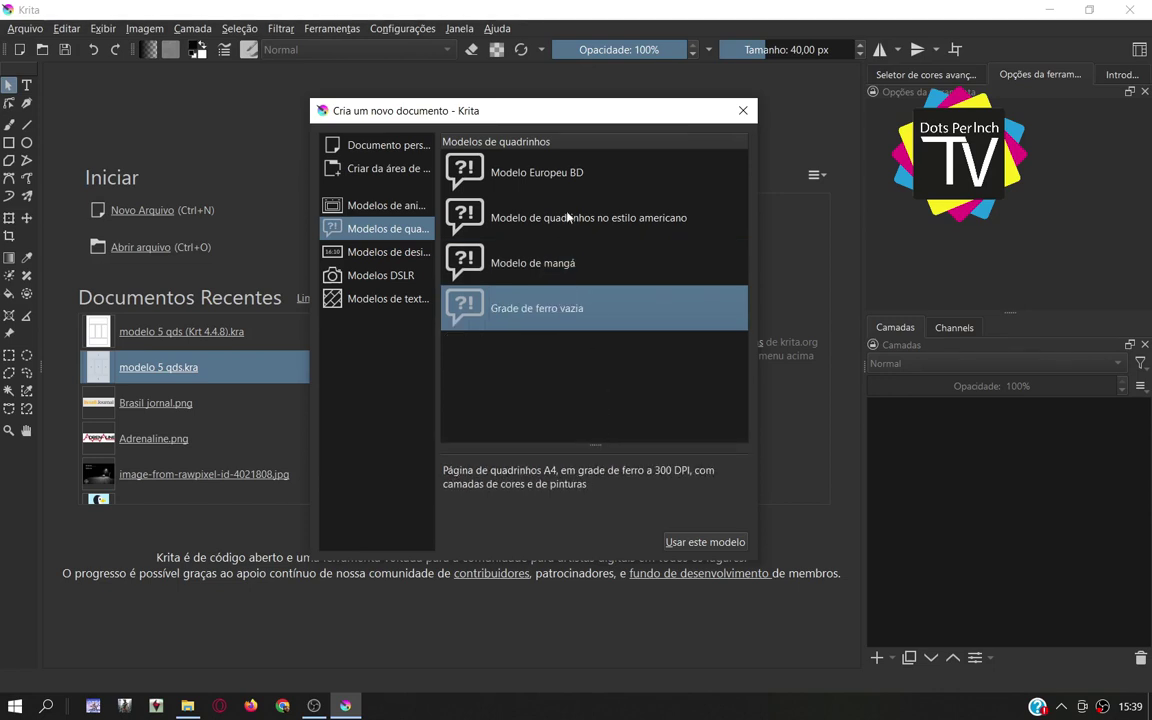
left_click(568, 217)
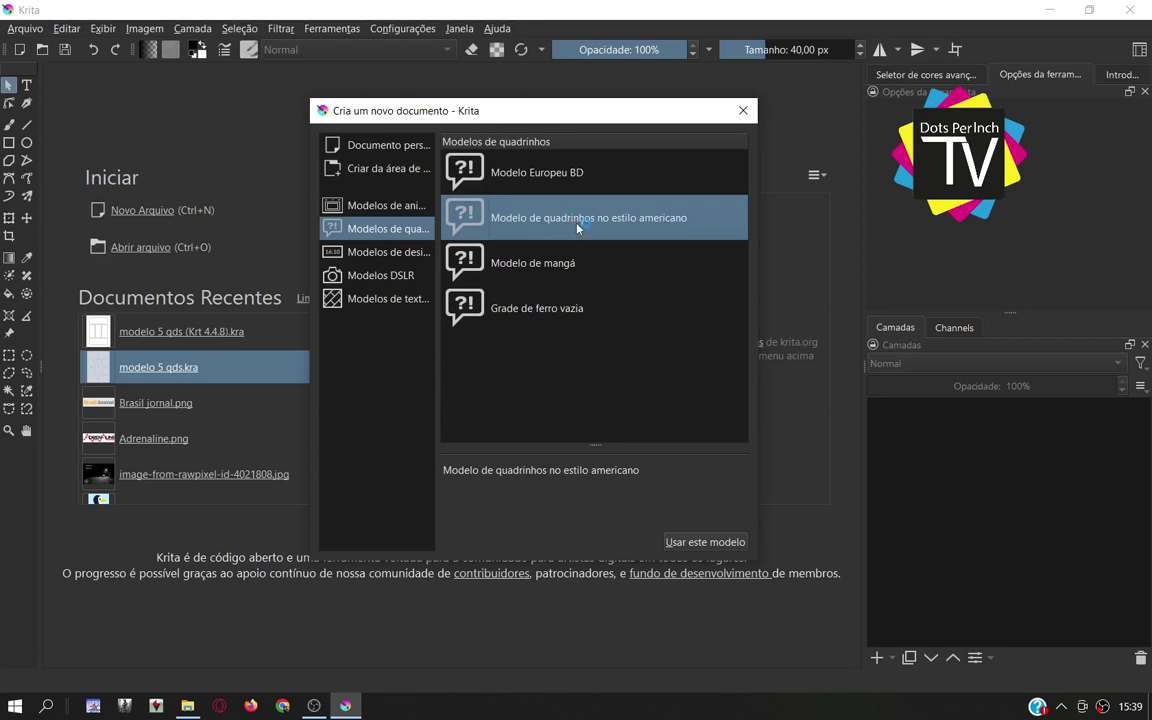
double_click(577, 229)
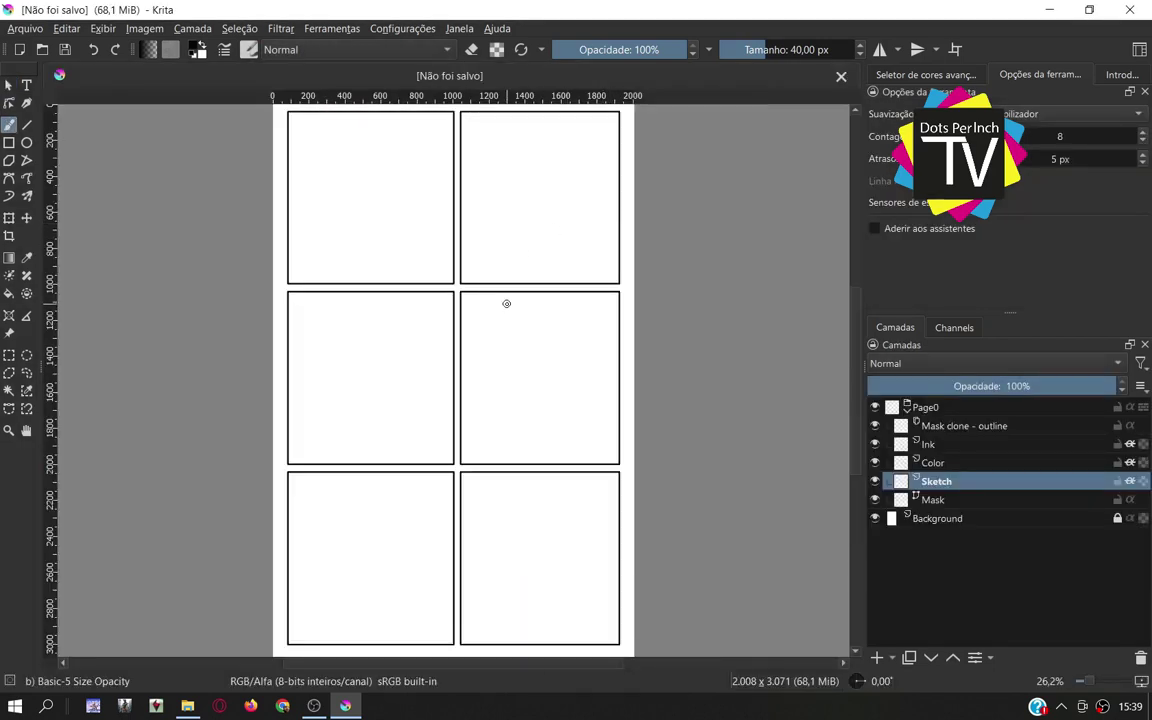
- Collapse Page0, rename the Background layer to 'Paper Background' and hide it
scroll(447, 386, "down", 1)
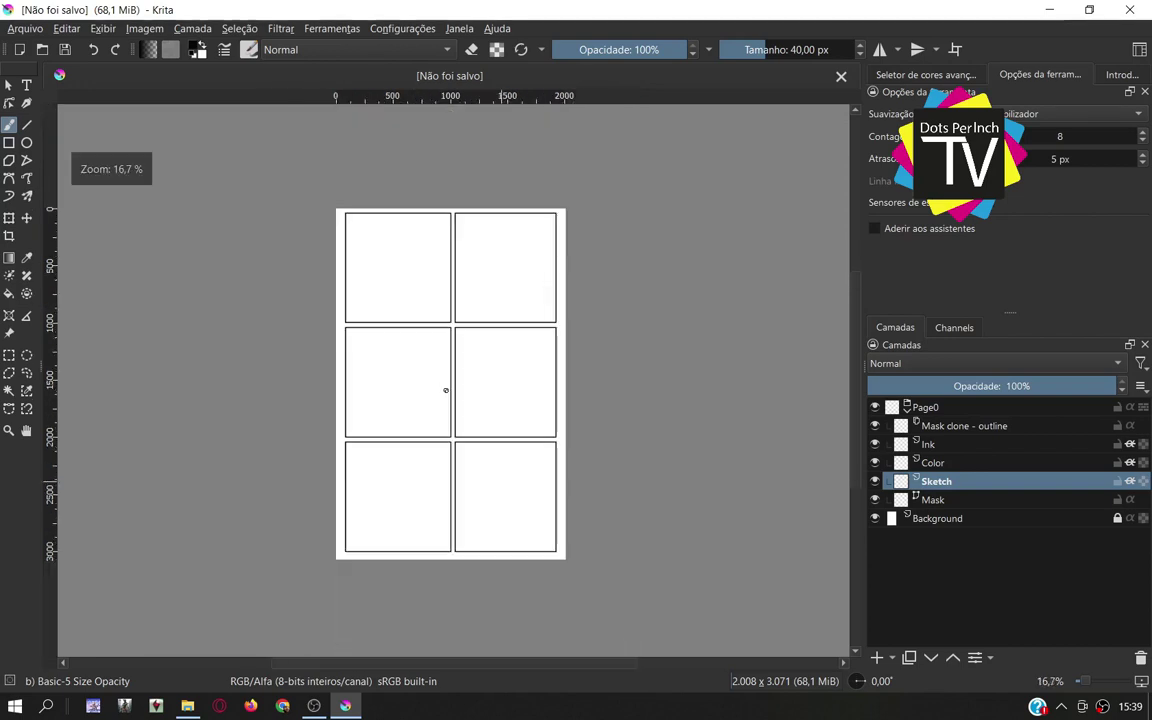
scroll(447, 386, "up", 1)
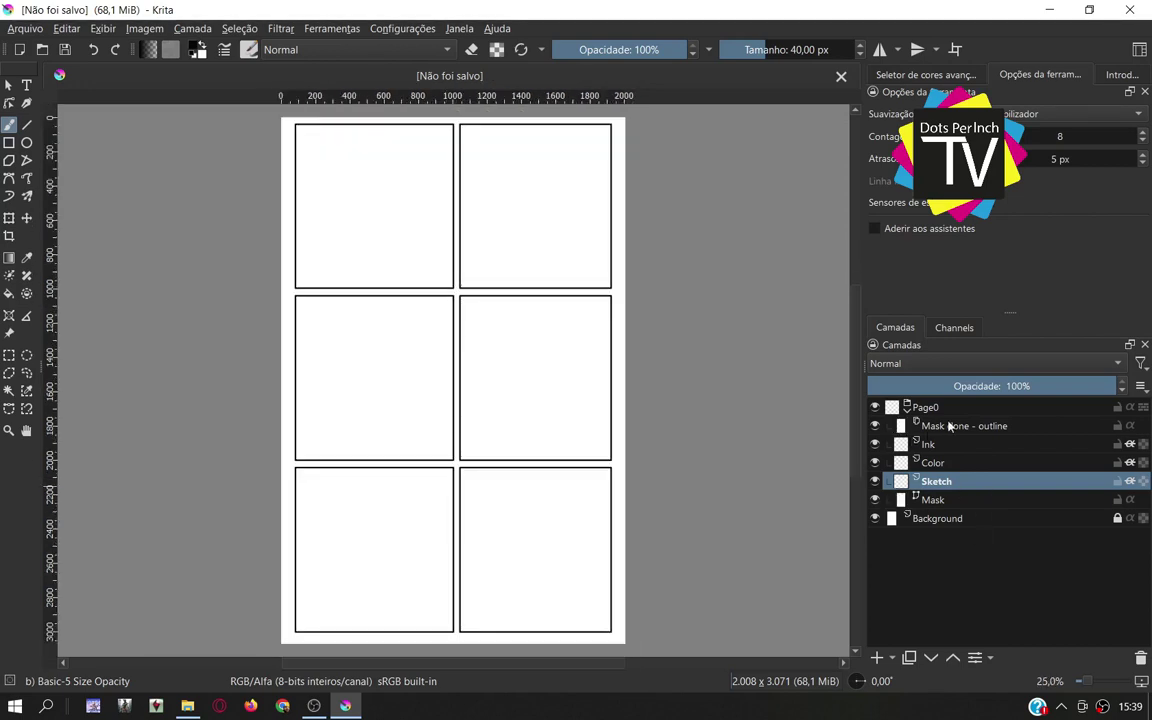
left_click(875, 407)
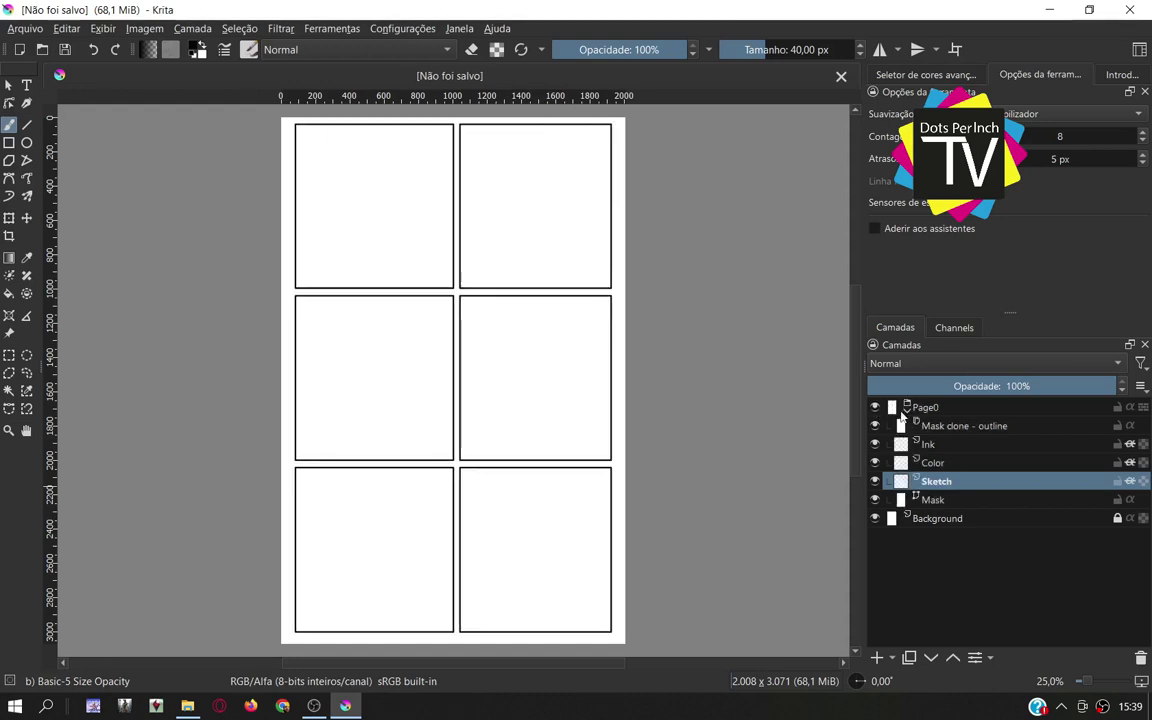
left_click(891, 407)
left_click(916, 426)
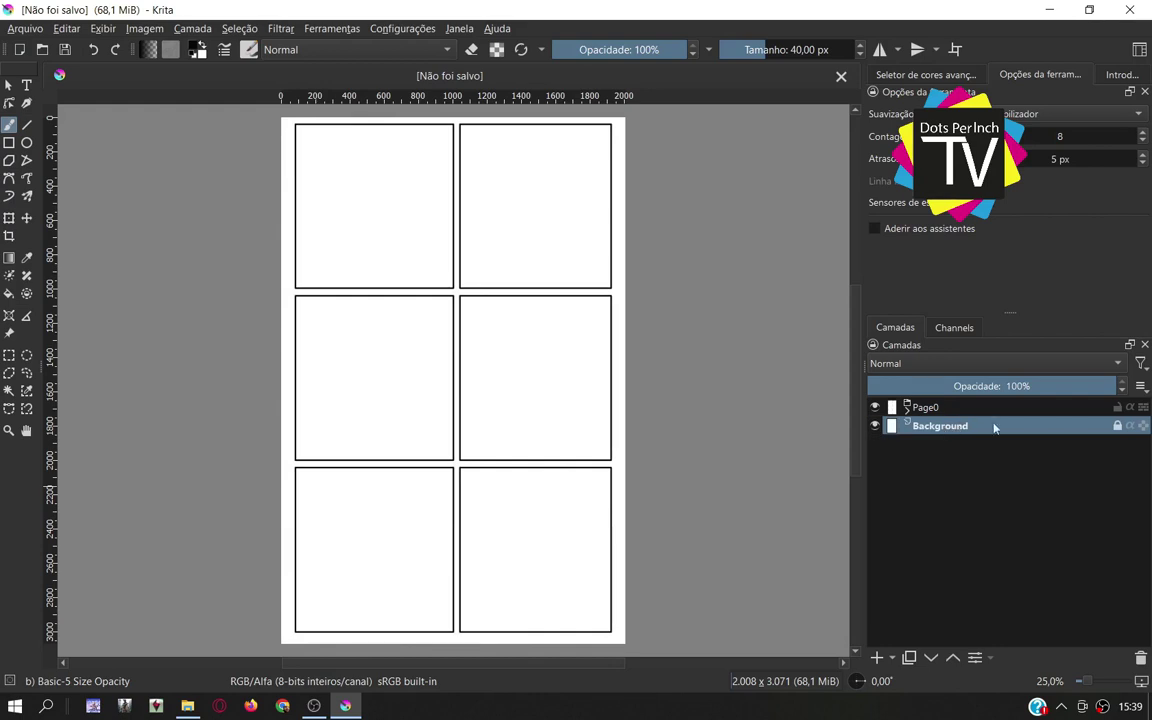
double_click(912, 427)
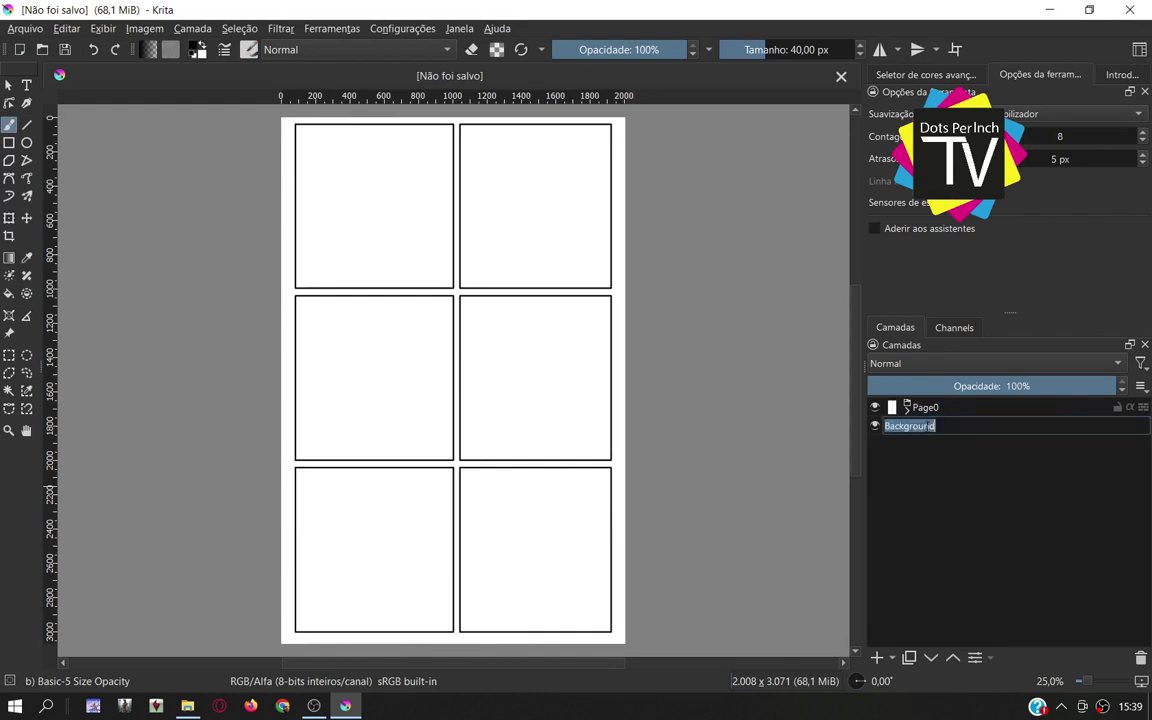
type("Paper Background")
key("Return")
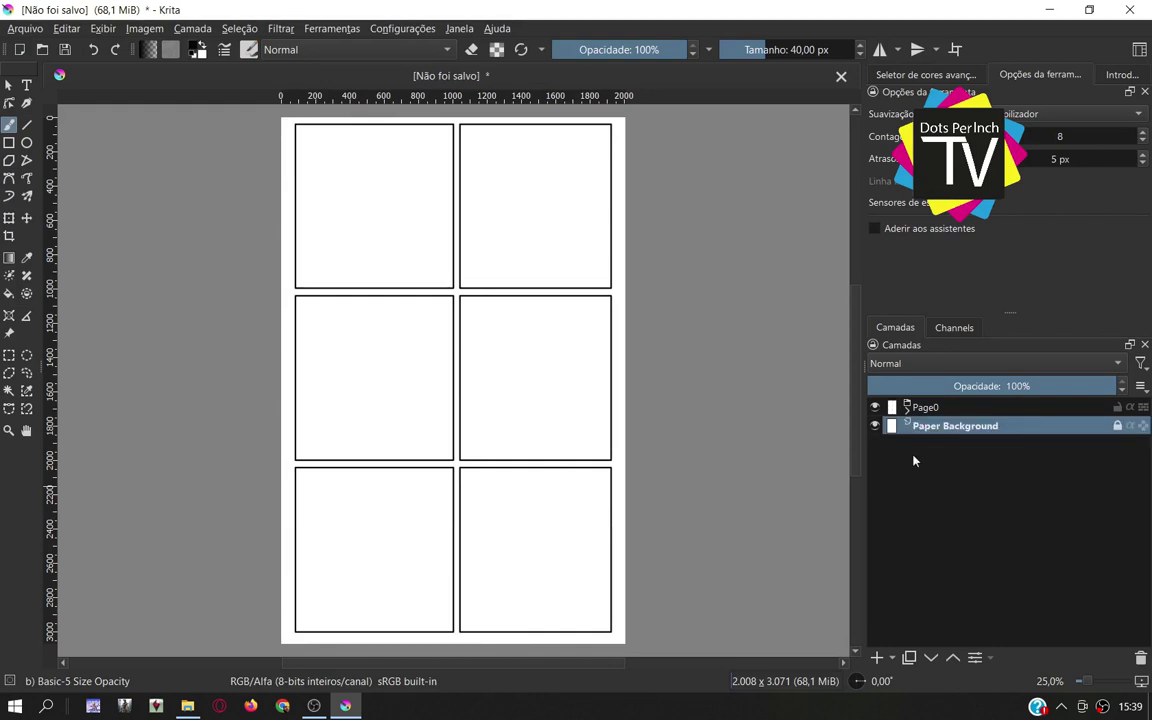
left_click(876, 426)
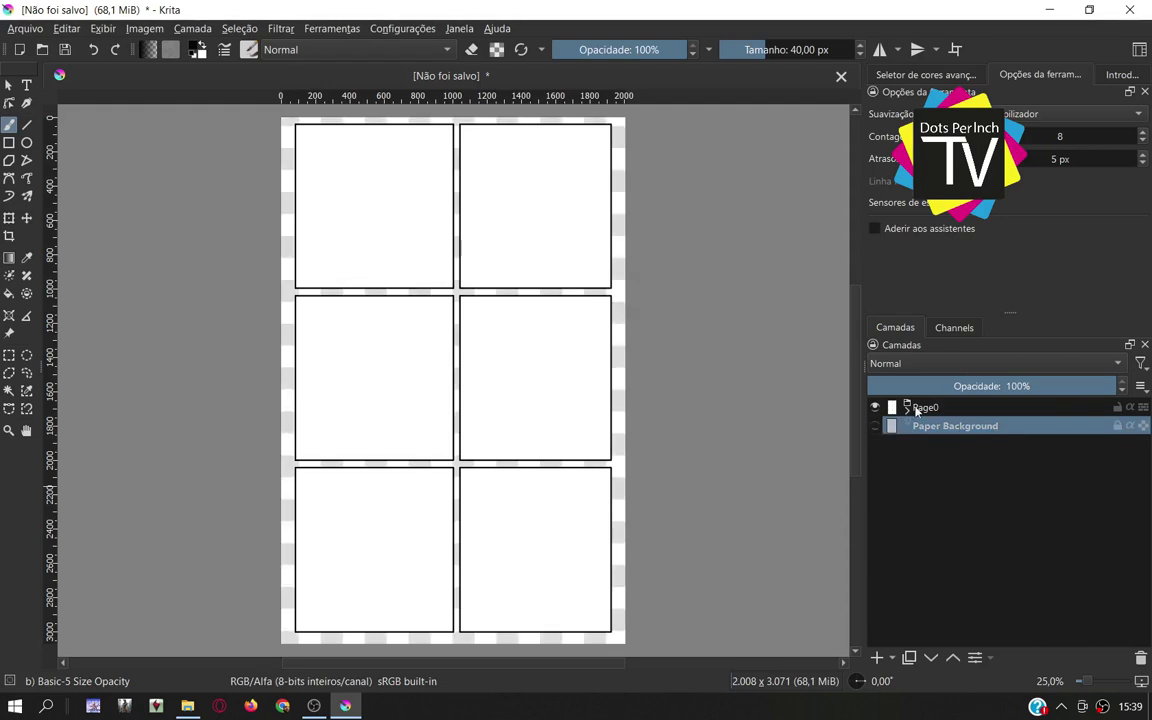
- Expand the page group and inspect its Ink, Mask clone, Color, Sketch and Mask layers
left_click(907, 407)
left_click(901, 445)
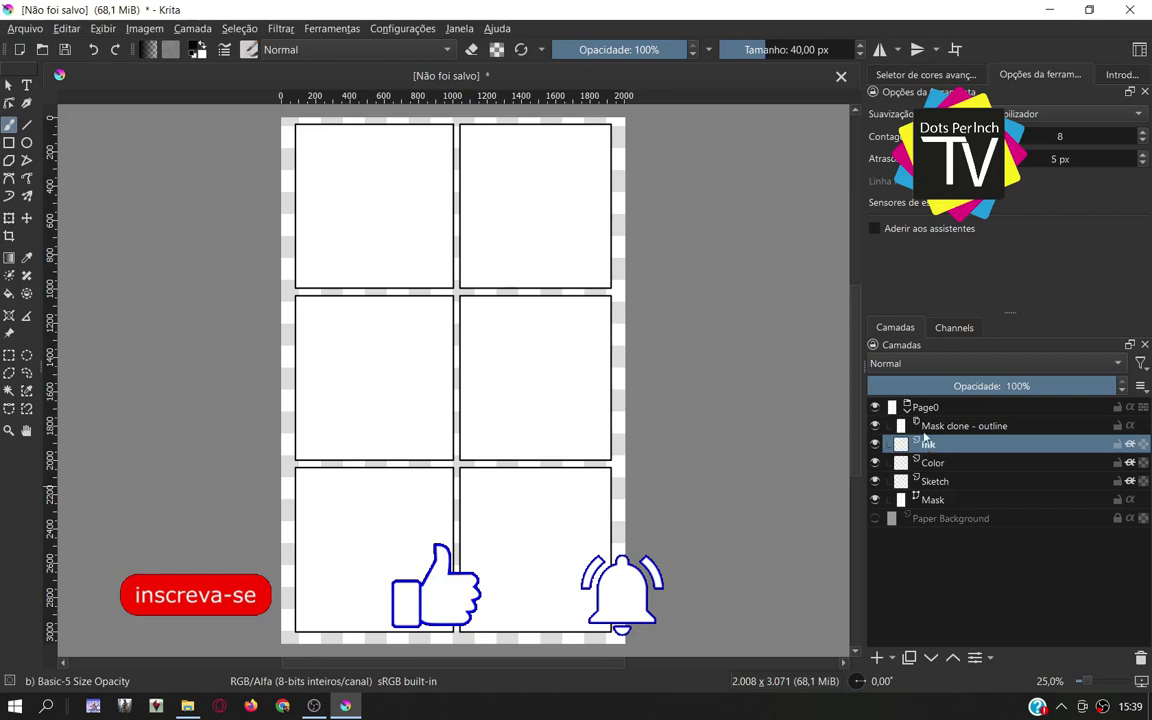
left_click(961, 427)
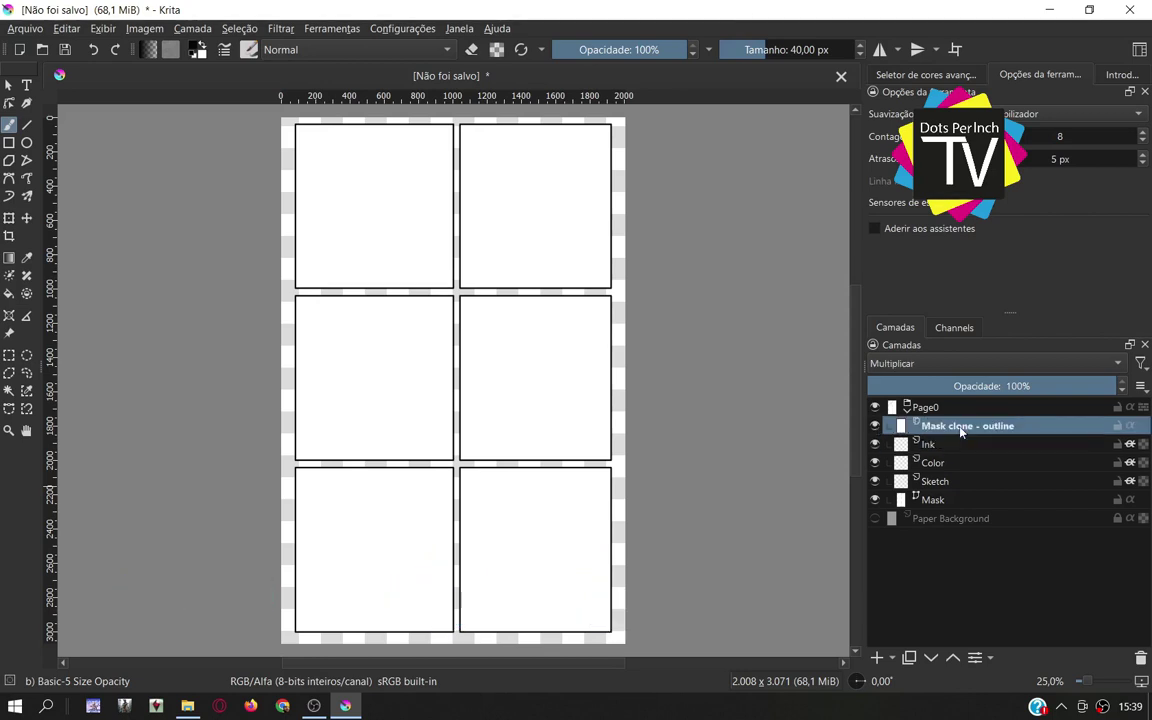
left_click(875, 463)
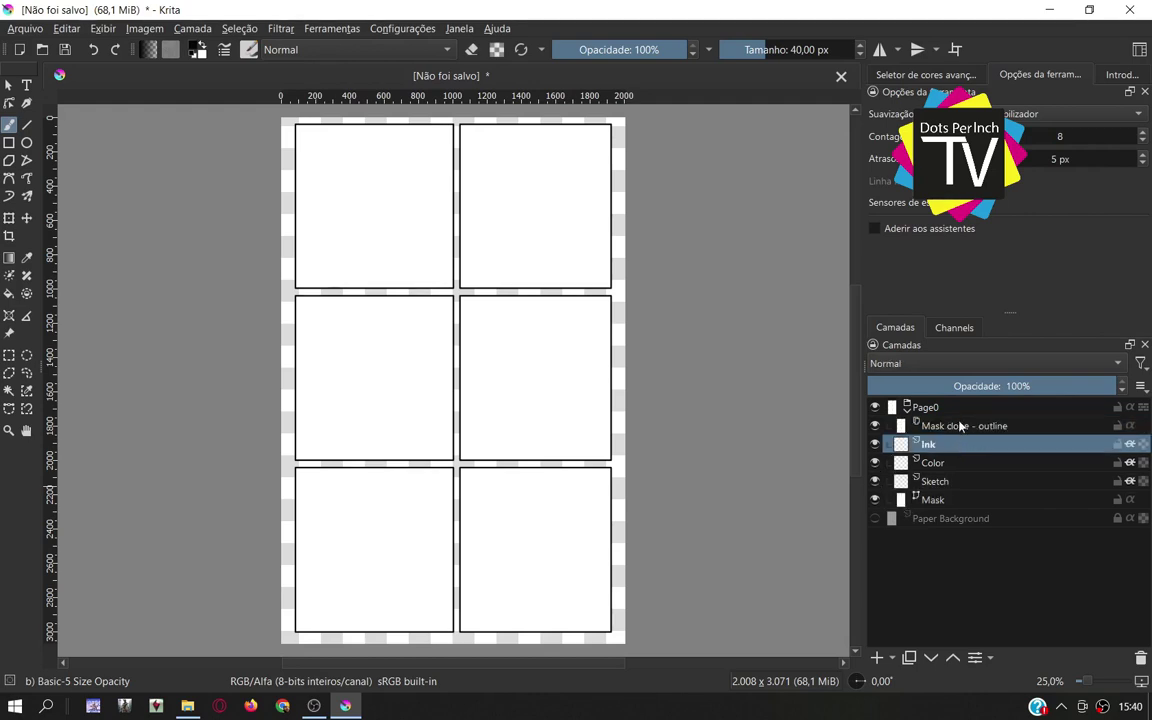
left_click(953, 489)
left_click(953, 499)
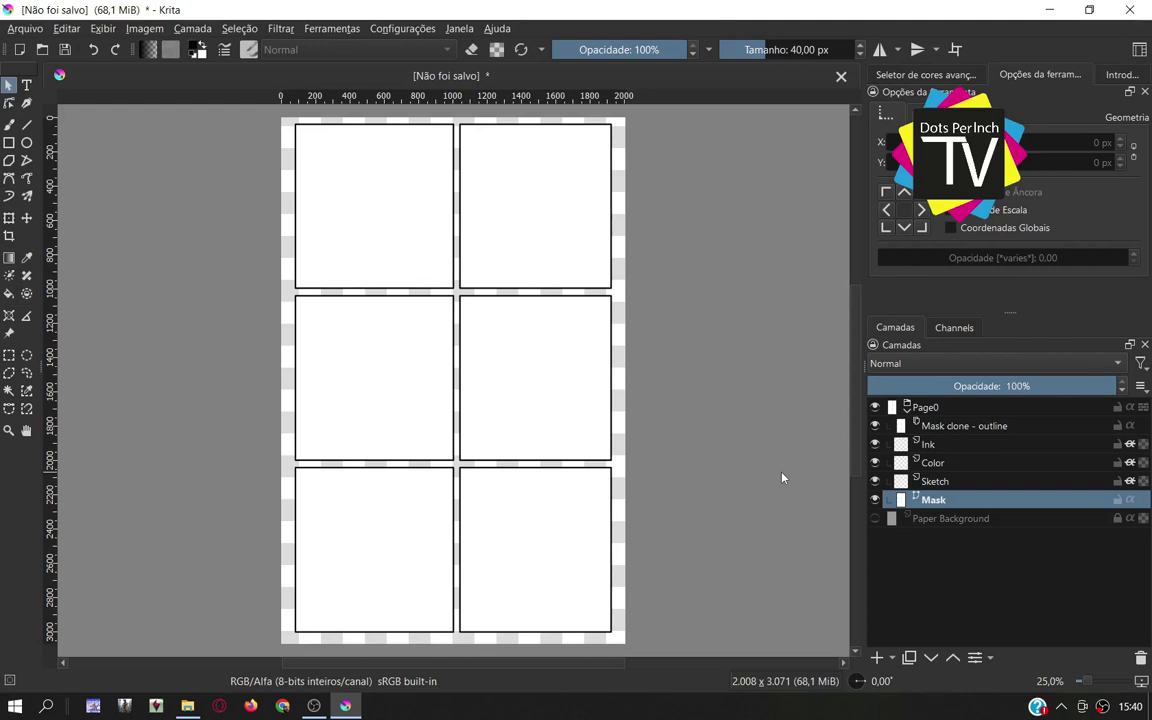
left_click(26, 28)
- Create a new document from the Modelo de mangá comic template
left_click(600, 280)
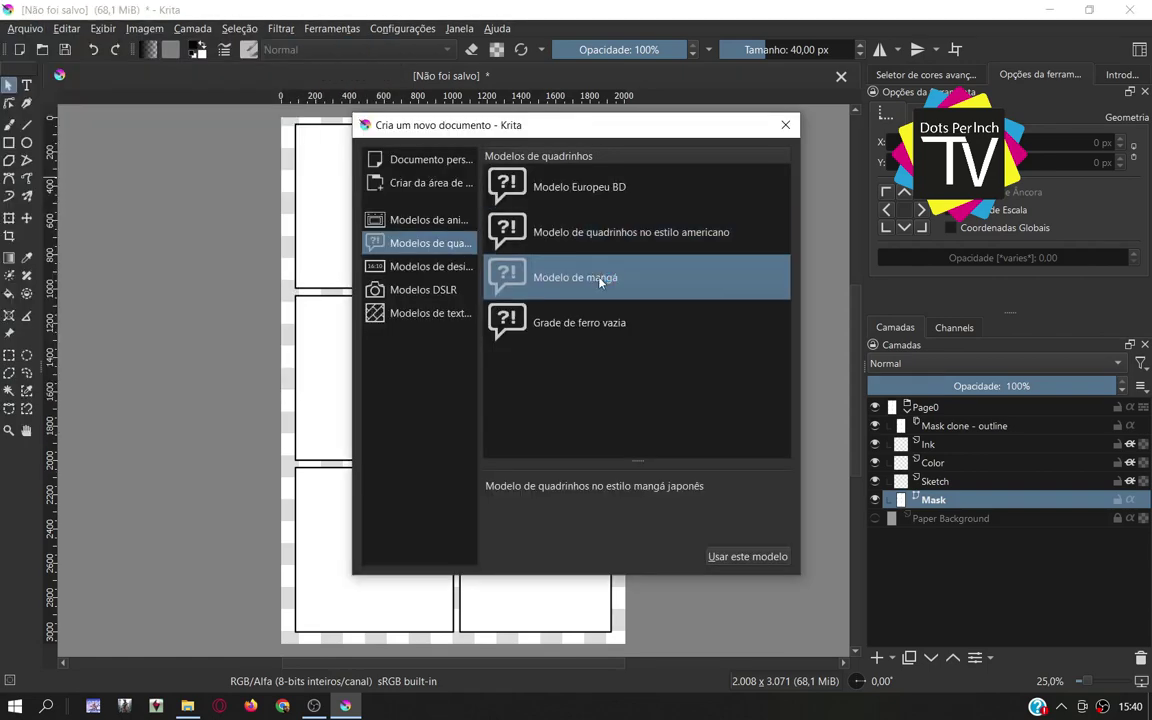
double_click(600, 280)
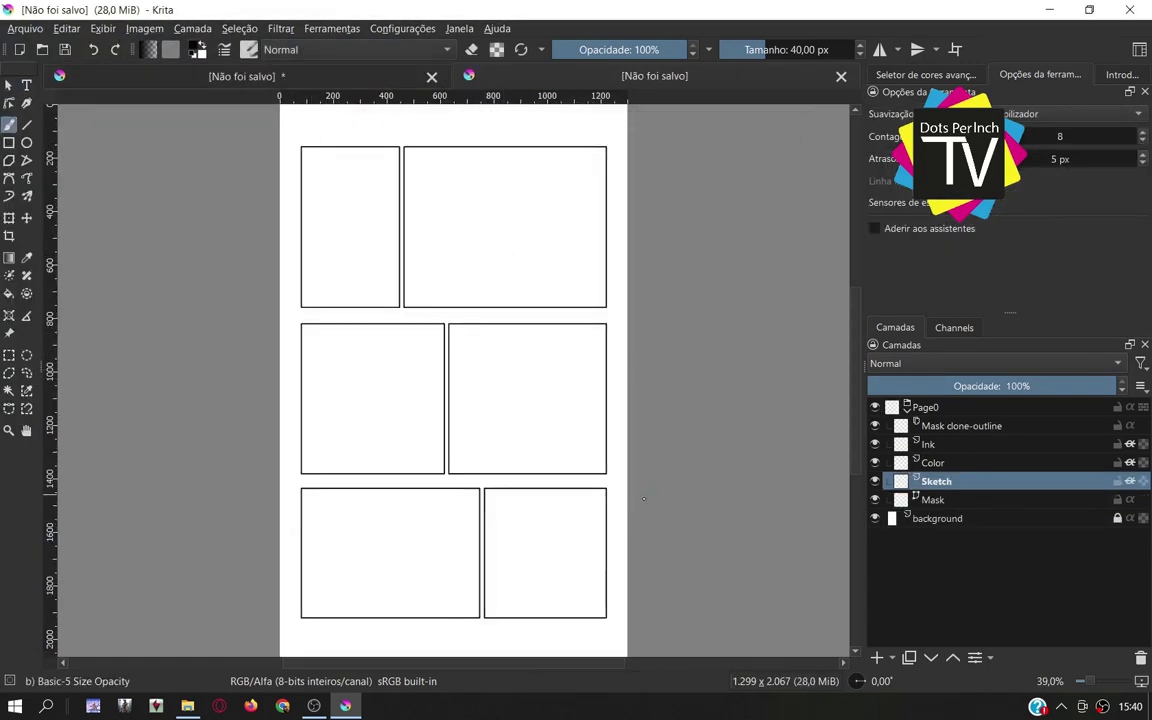
left_click(26, 28)
left_click(585, 190)
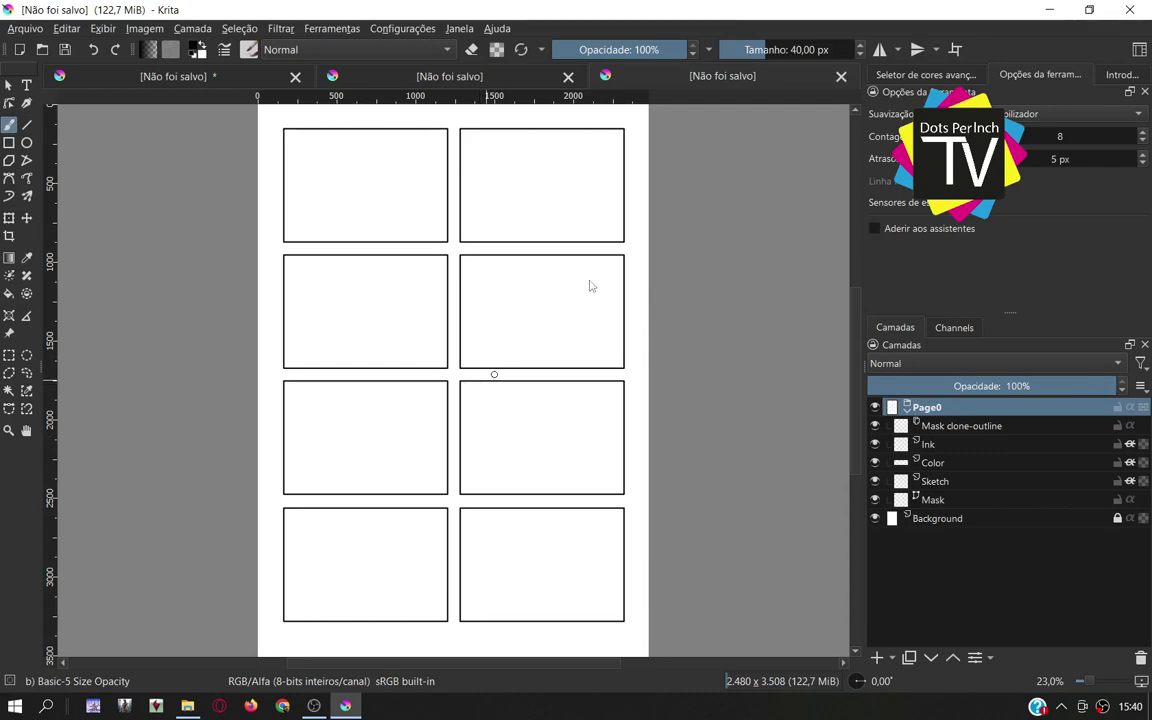
- Create a document from Modelo Europeu BD and compare it with the manga document
left_click(26, 28)
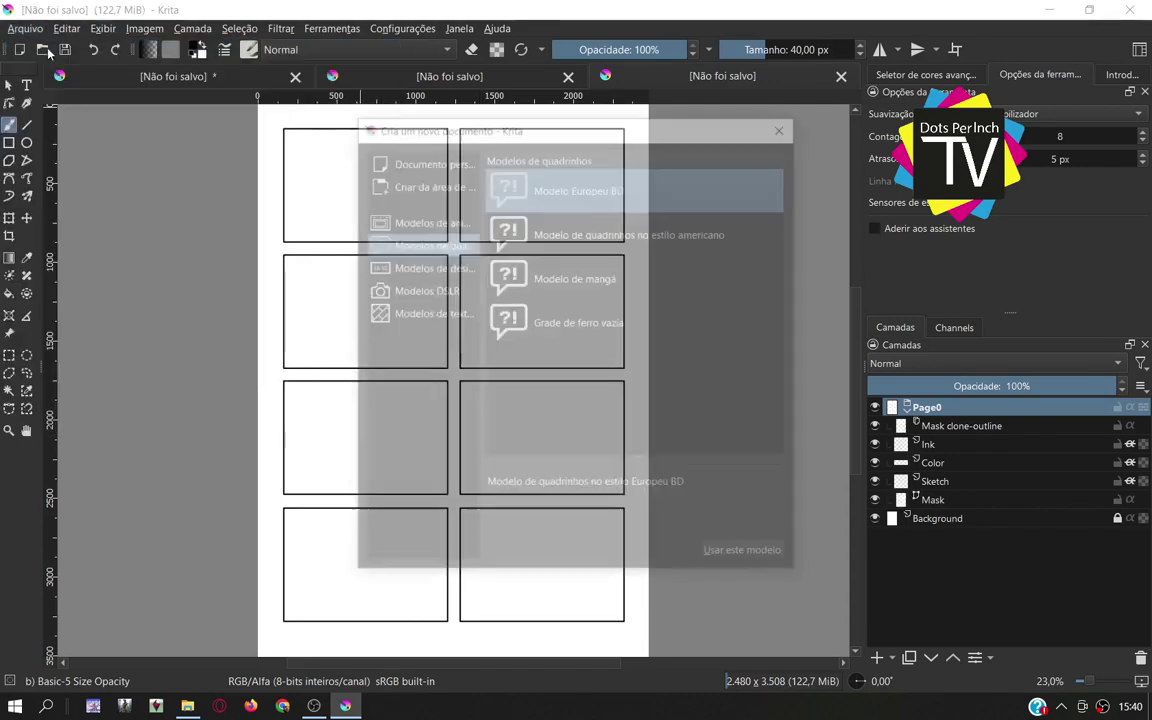
double_click(516, 180)
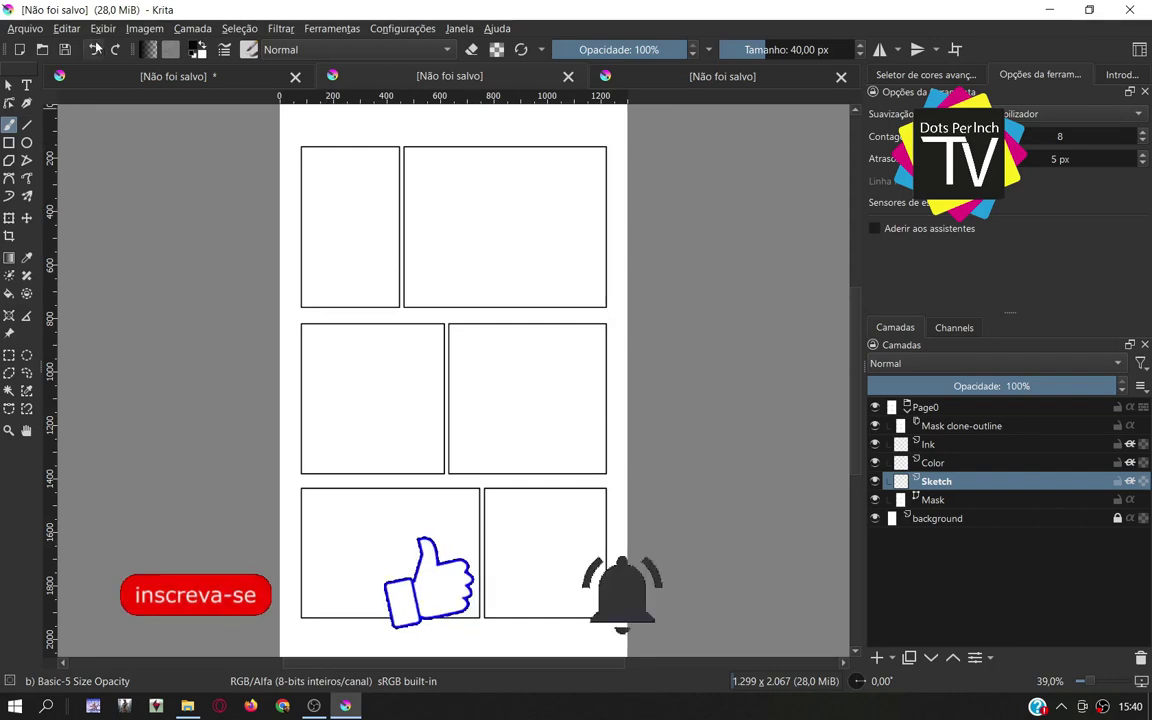
left_click(449, 76)
left_click(644, 74)
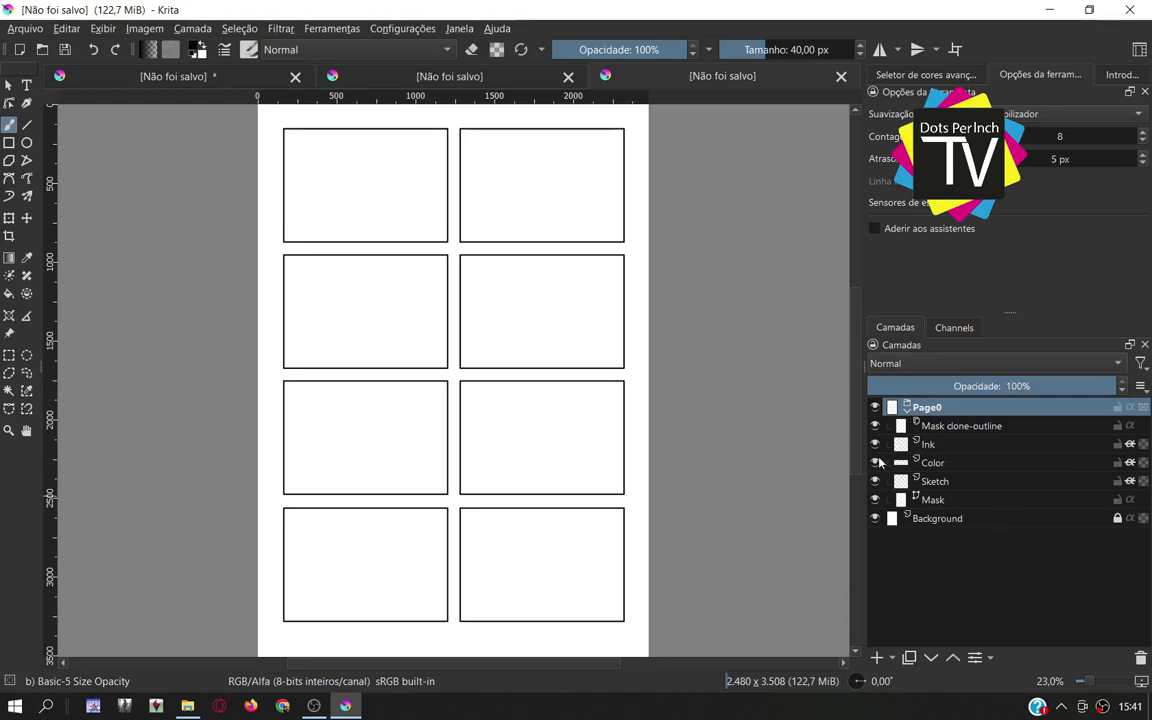
- Select the Color layer, view the manga document, then go back to the American-style page
left_click(968, 463)
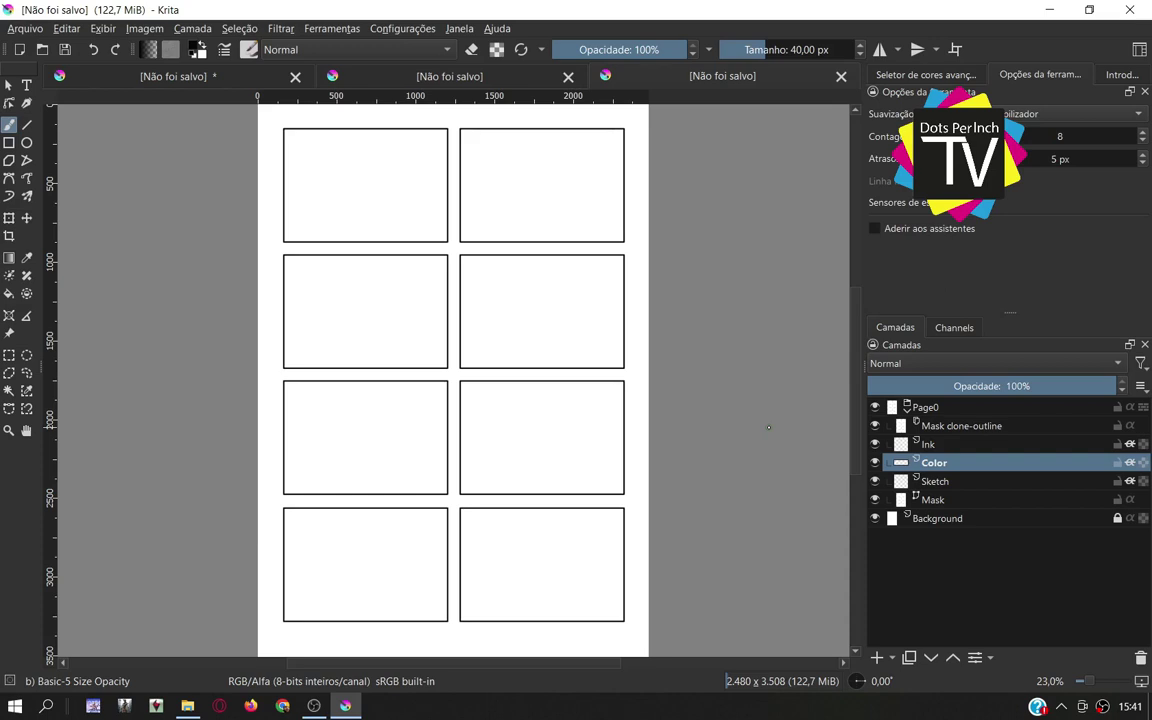
left_click(506, 80)
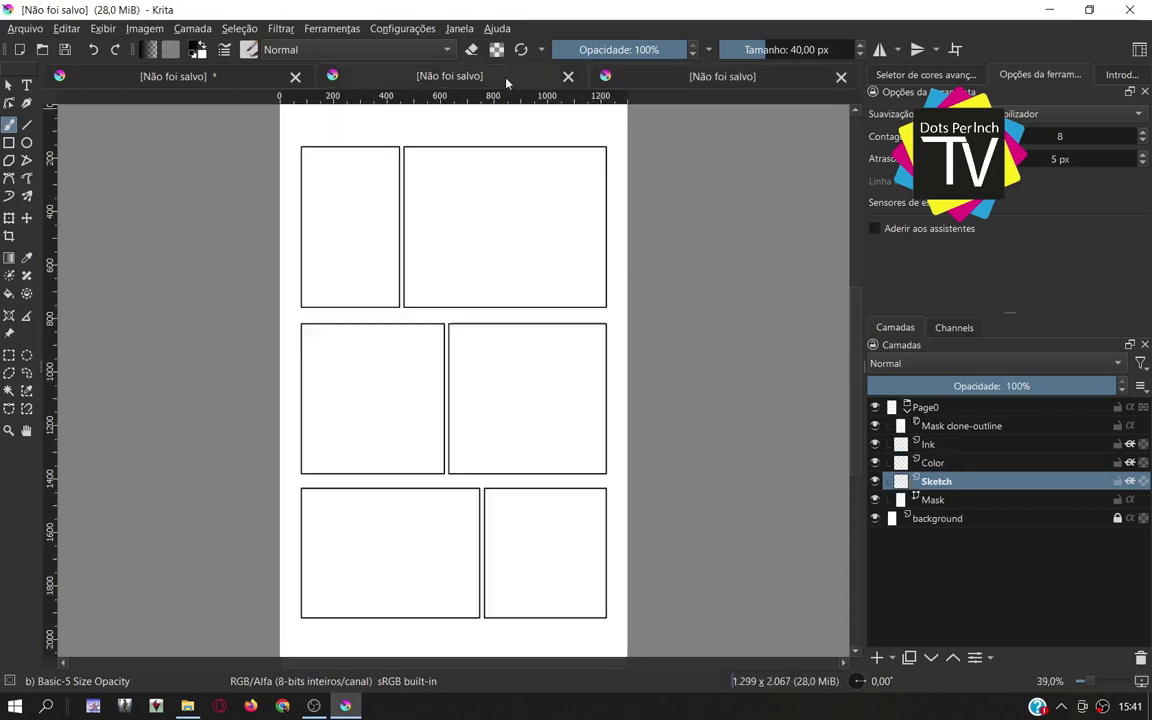
left_click(160, 77)
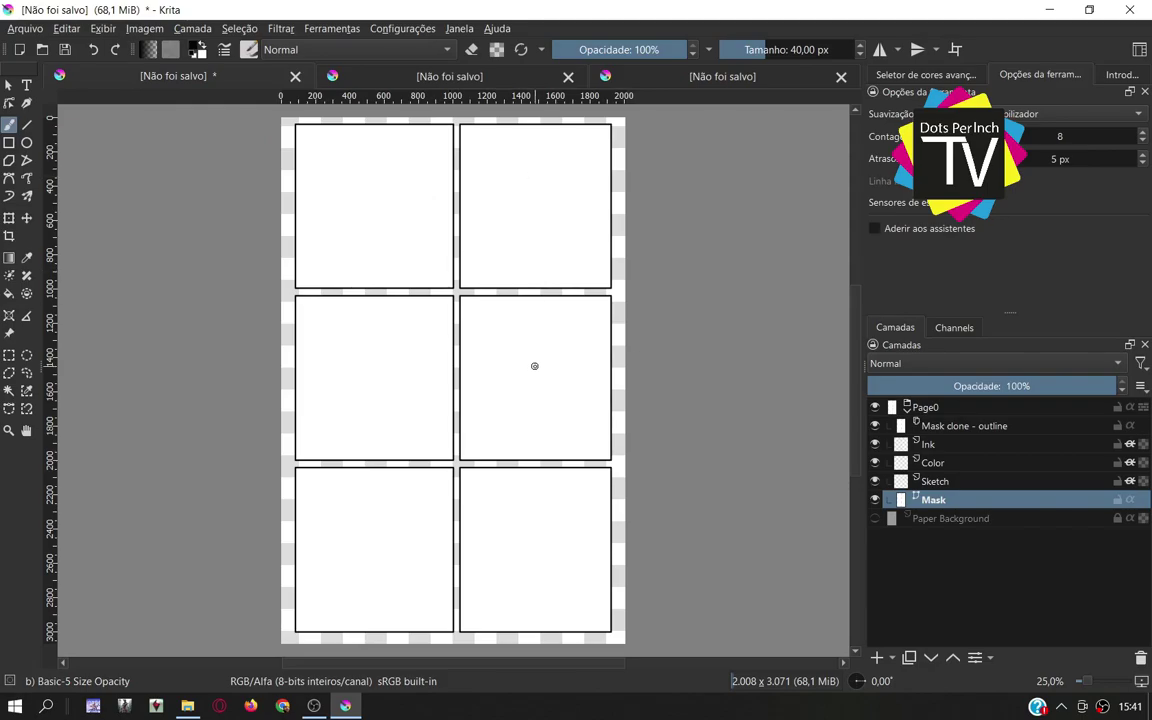